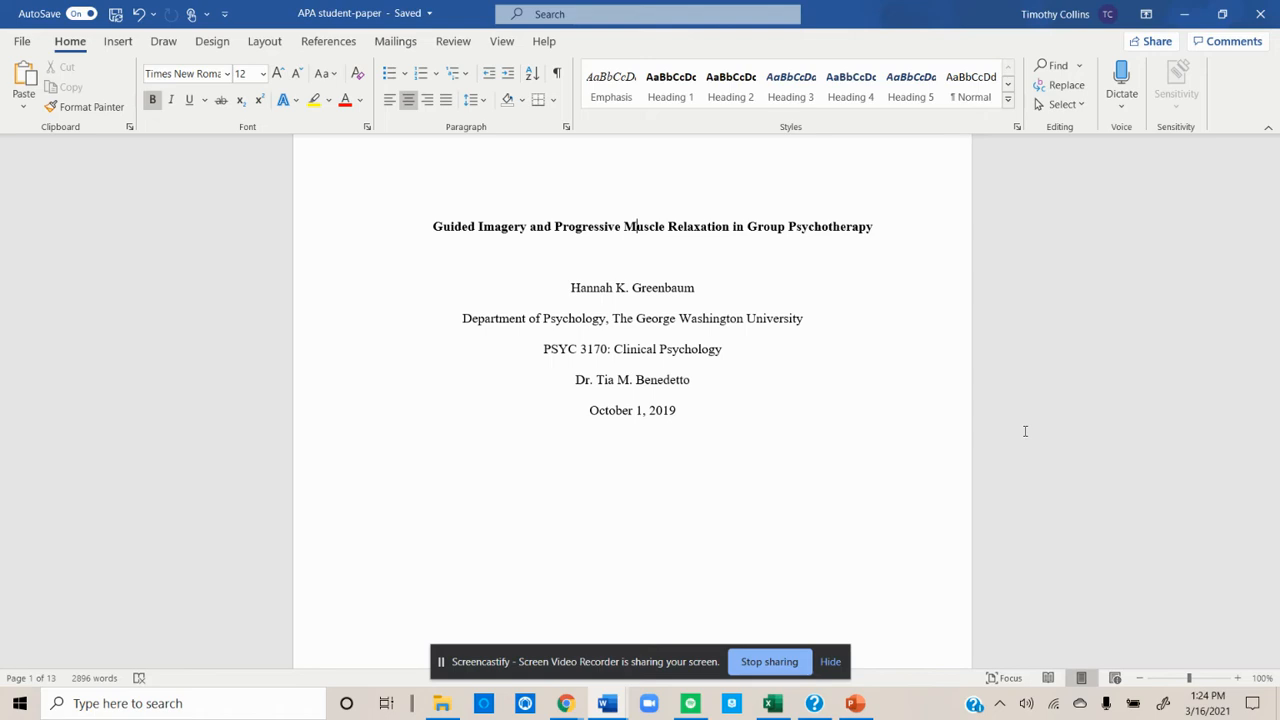
# Examine the title page, headings and body text formatting of the sample APA student paper.
pyautogui.scroll(-1, 1025, 431)
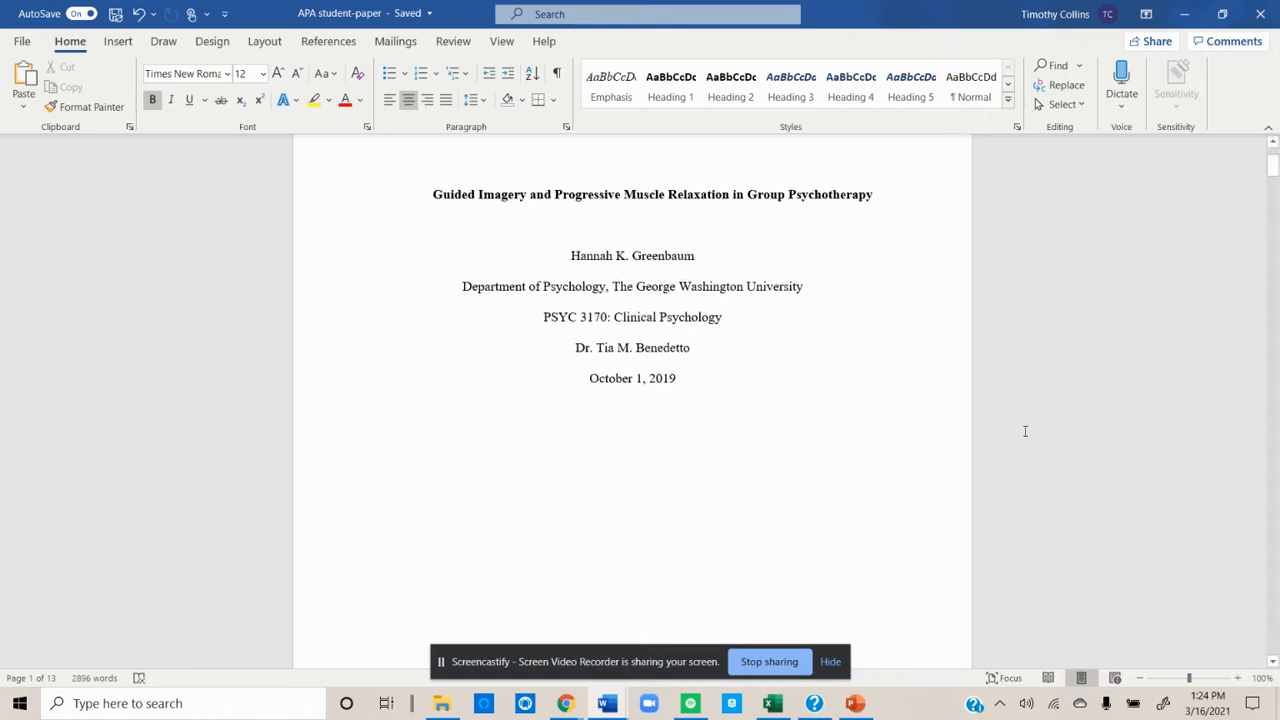
pyautogui.scroll(-1, 1025, 431)
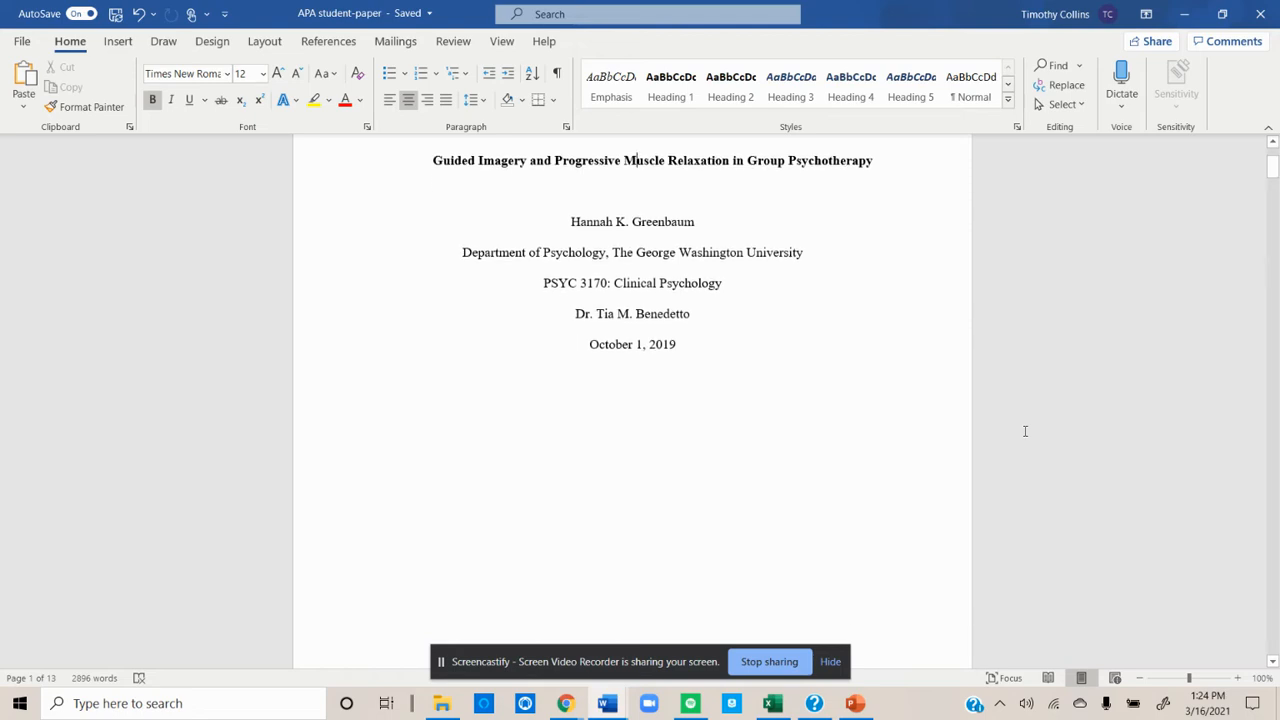
pyautogui.scroll(5, 1025, 431)
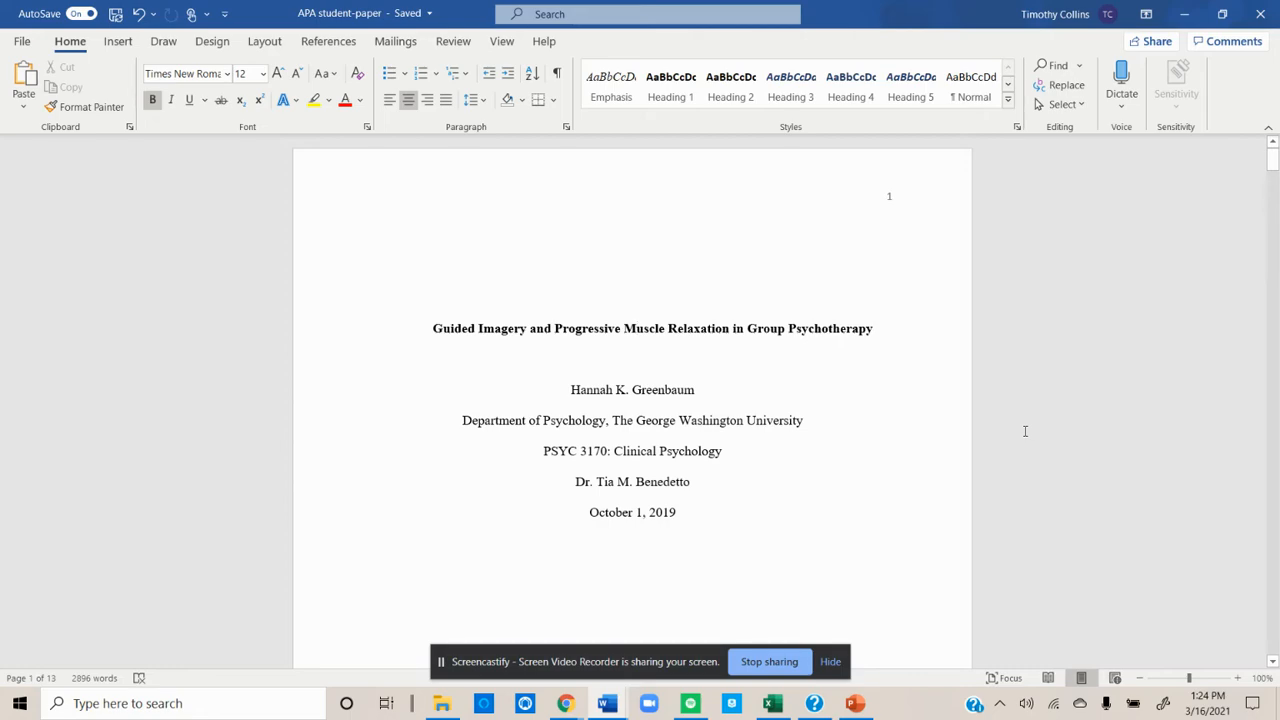
pyautogui.scroll(-10, 1025, 431)
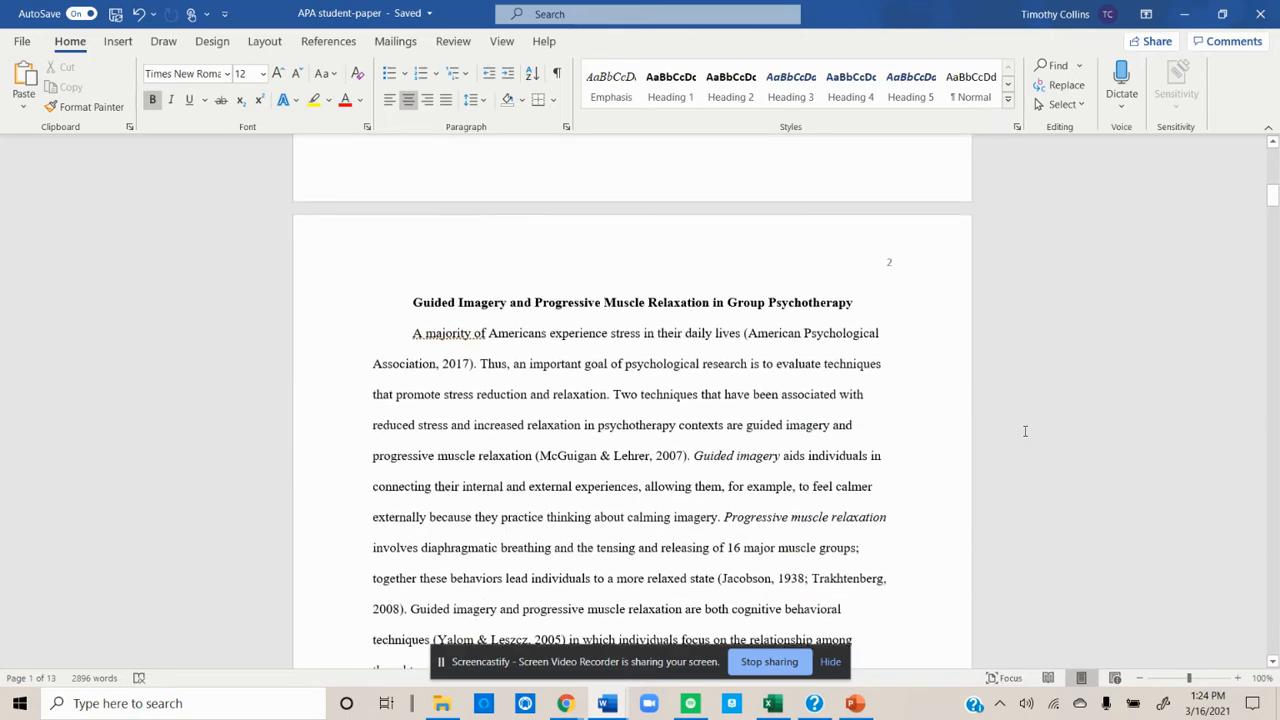
pyautogui.scroll(-1, 1025, 431)
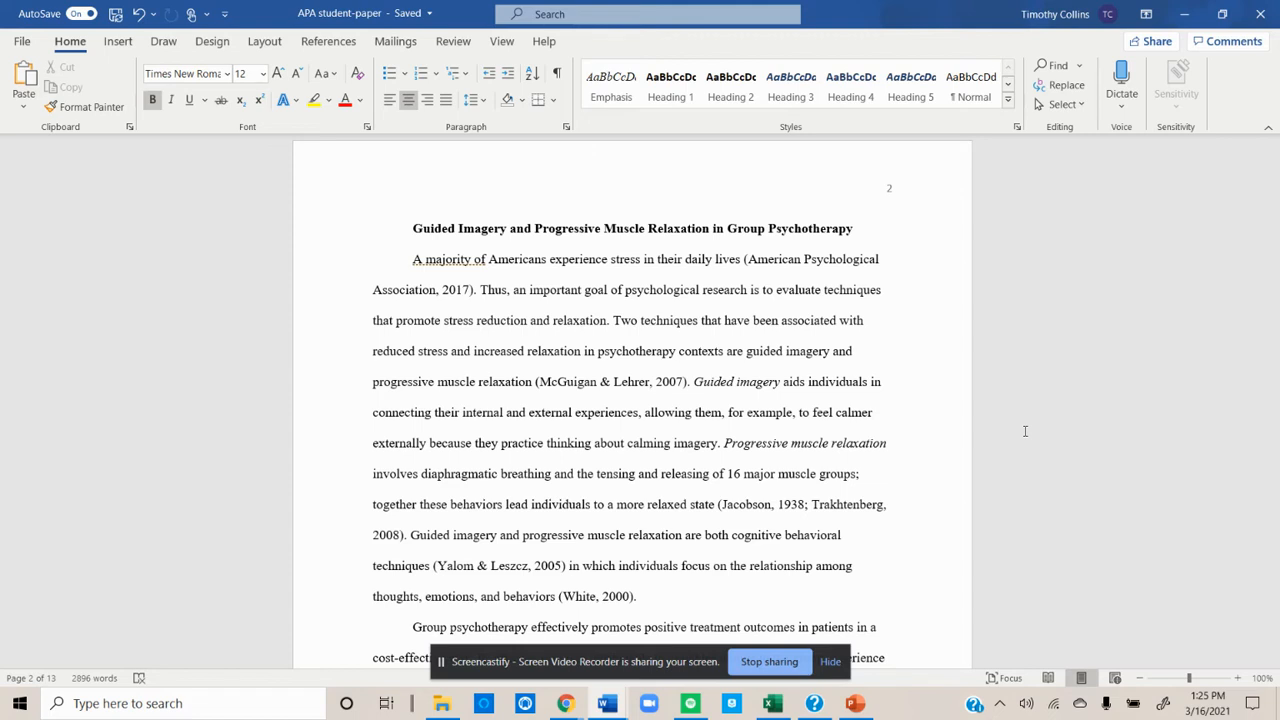
pyautogui.scroll(-5, 1025, 431)
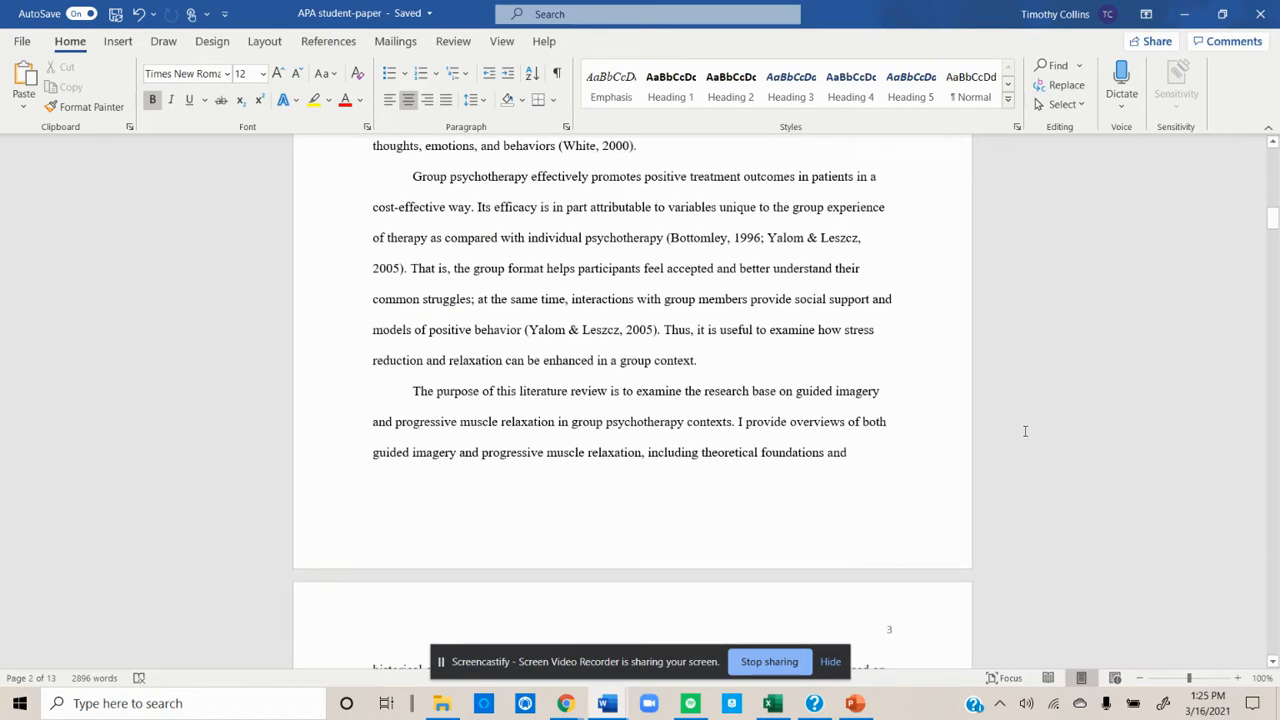
pyautogui.scroll(-5, 1025, 431)
pyautogui.scroll(-2, 1025, 431)
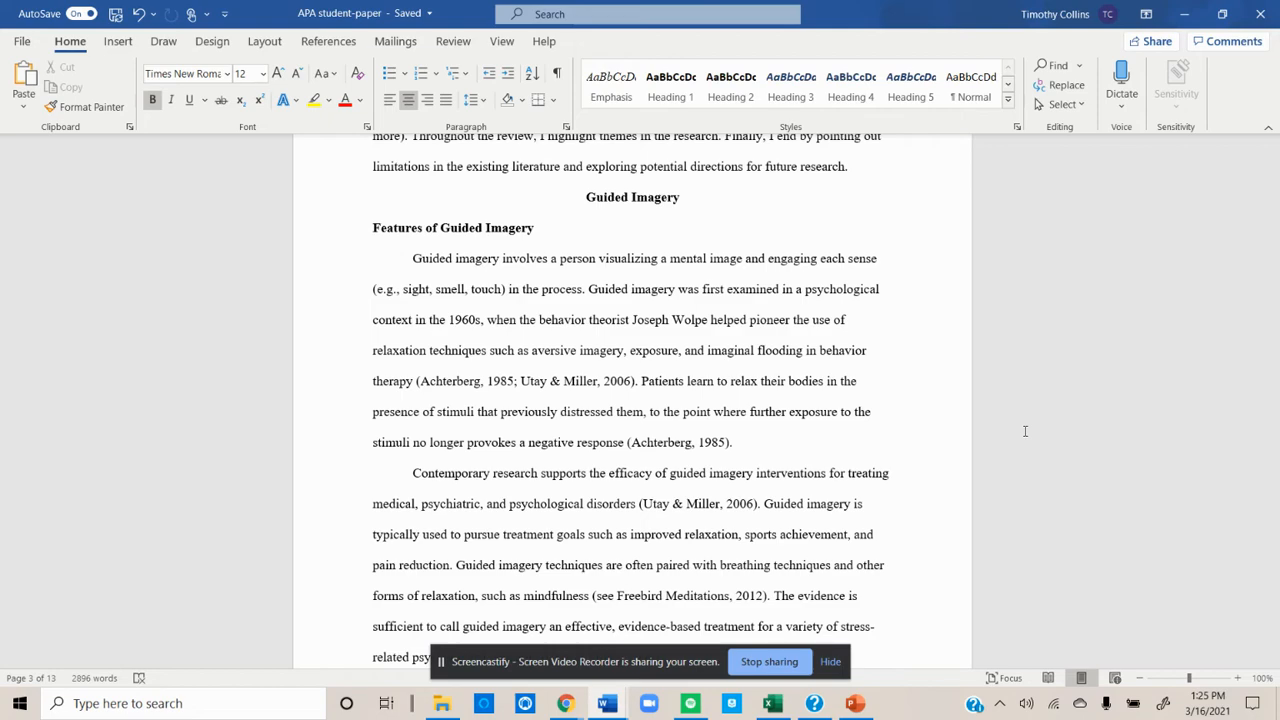
pyautogui.scroll(-10, 1025, 431)
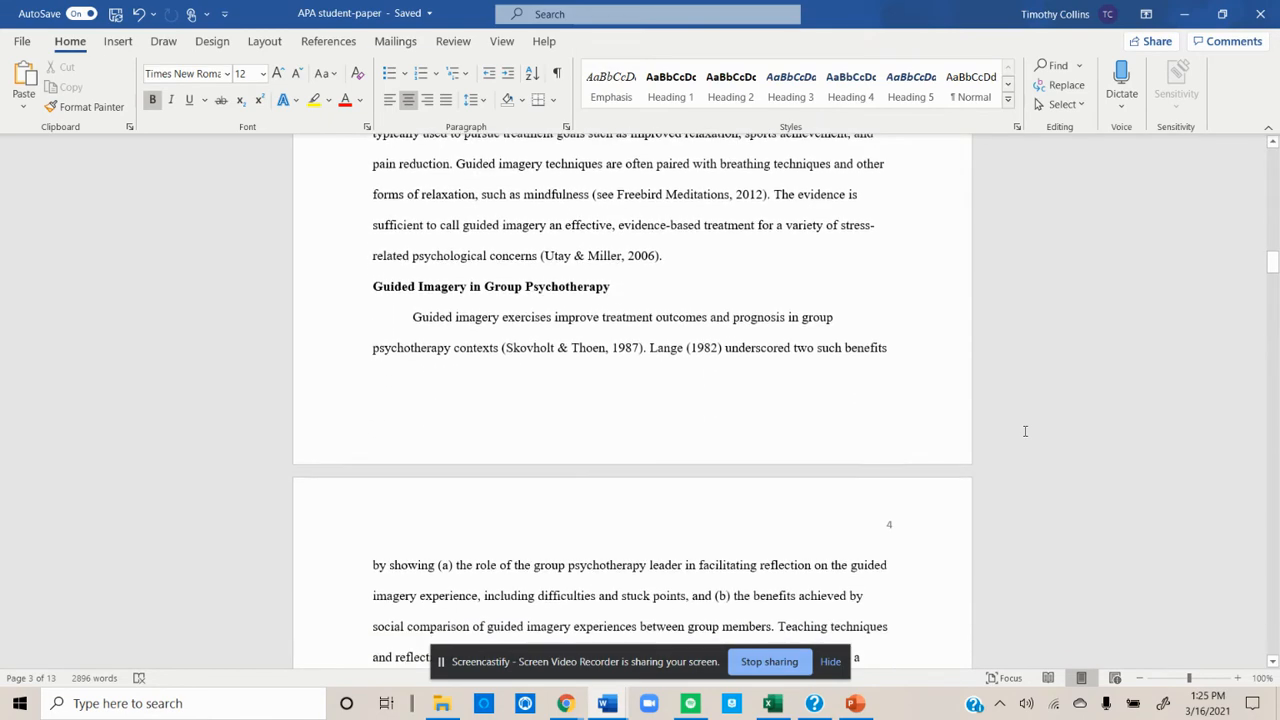
pyautogui.scroll(-10, 1025, 431)
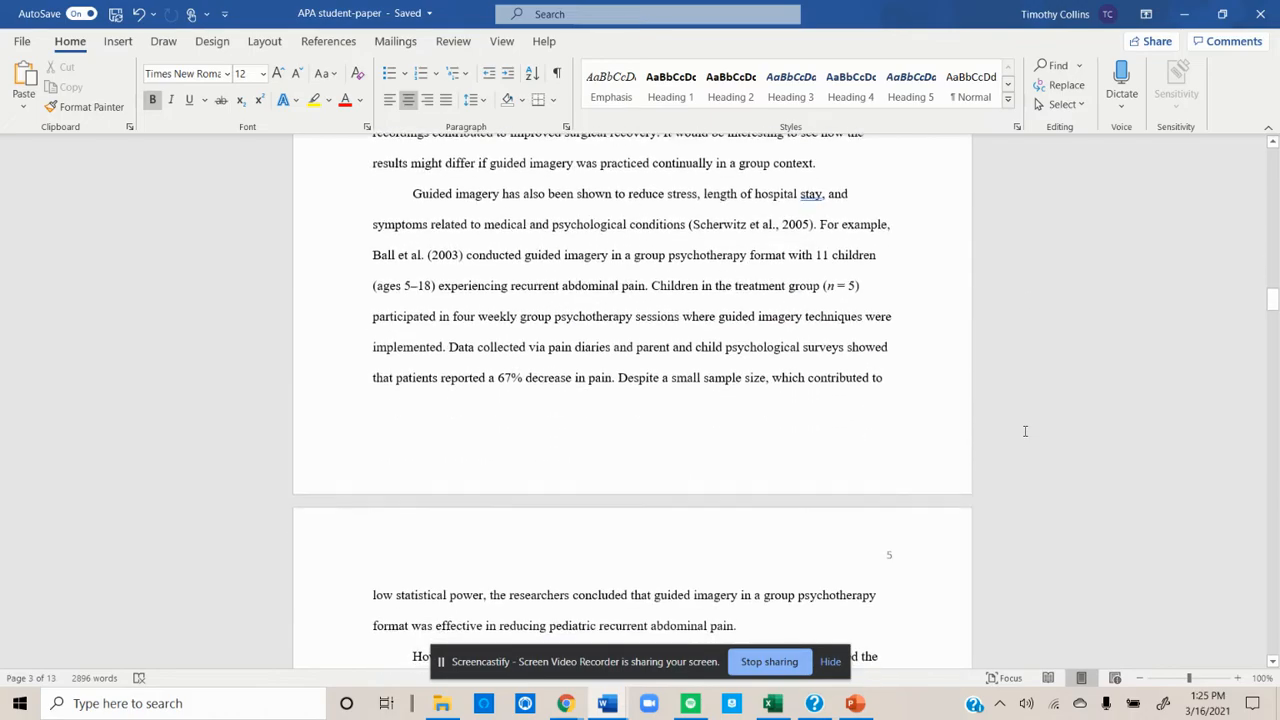
pyautogui.scroll(-10, 1025, 431)
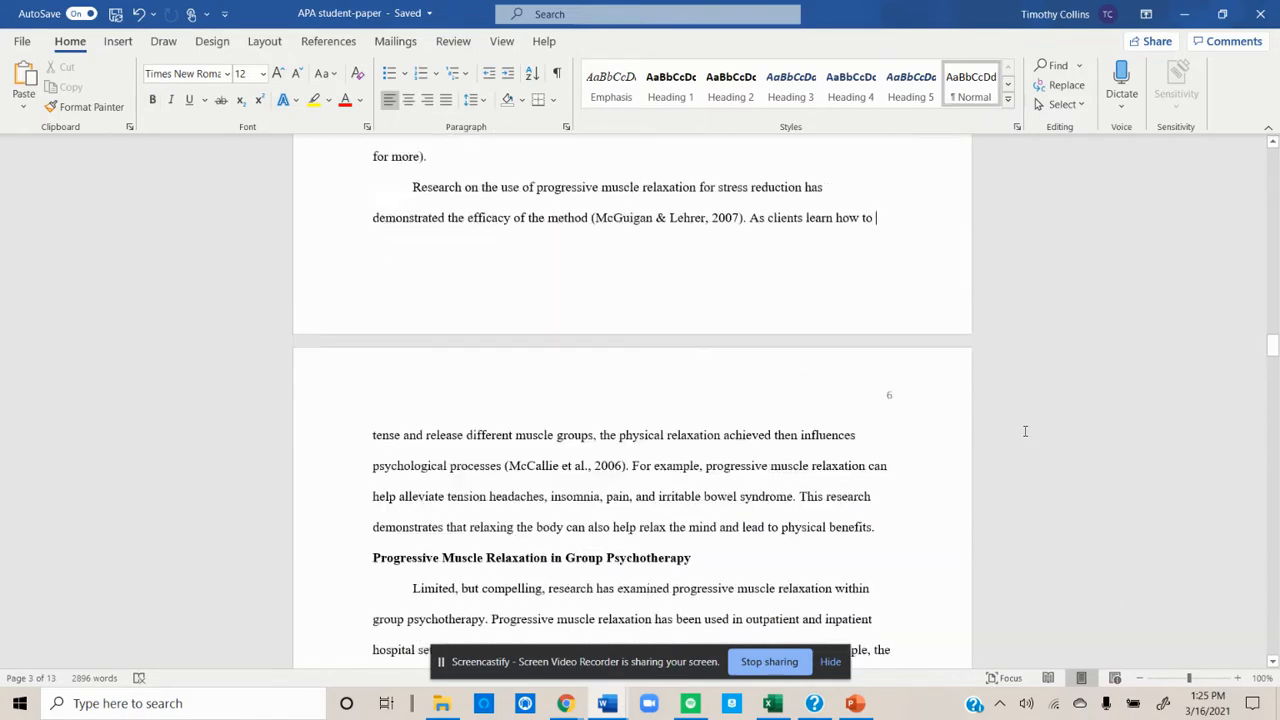
pyautogui.scroll(-10, 1025, 431)
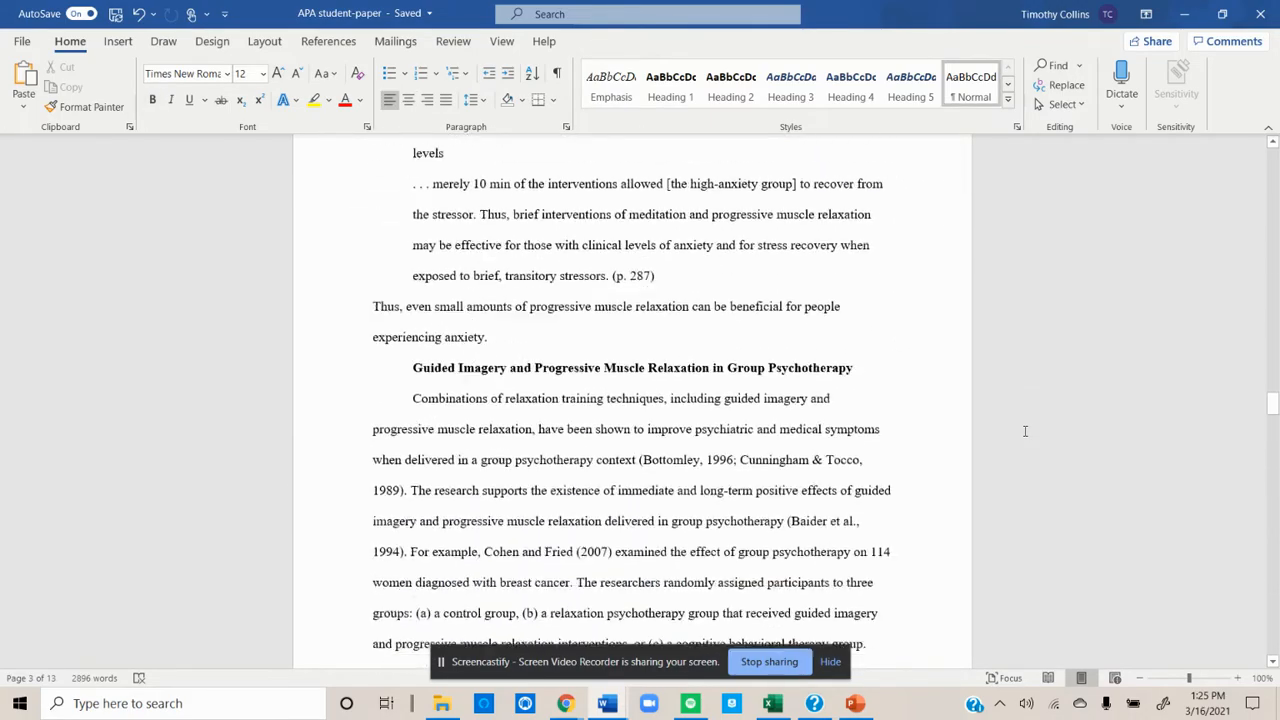
pyautogui.scroll(-10, 1025, 431)
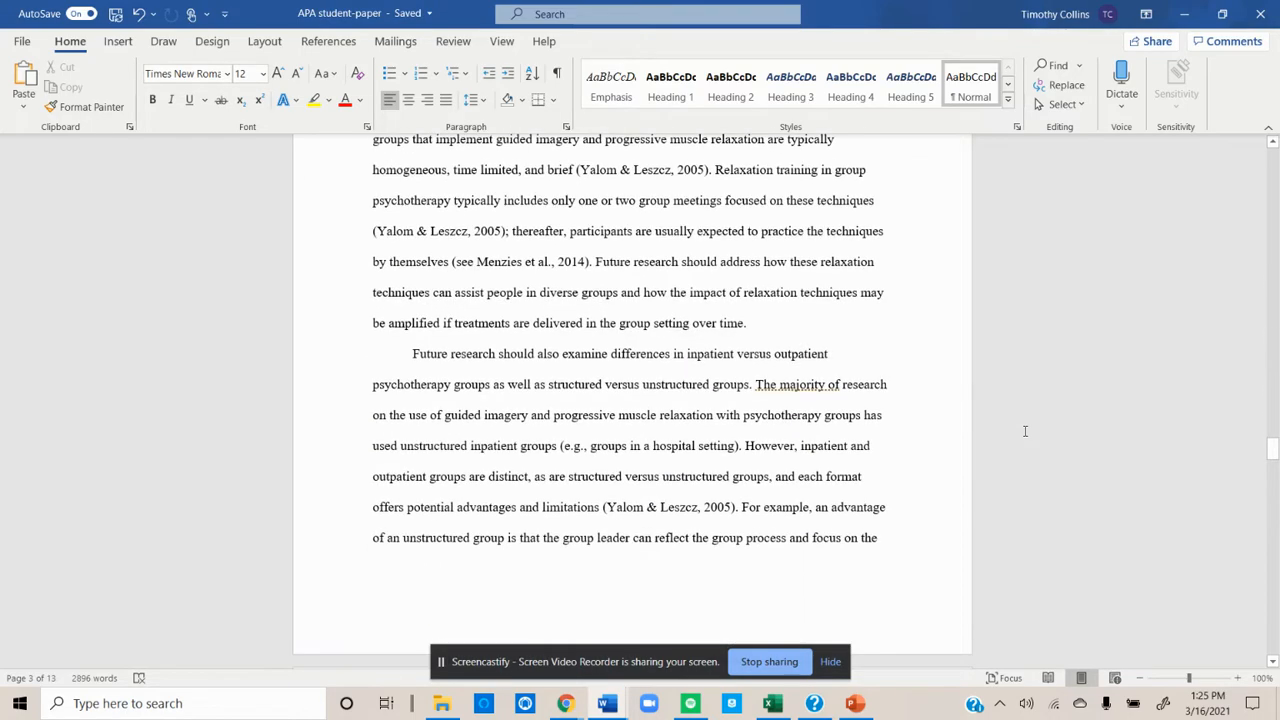
# Examine the formatting of the References list at the end of the sample APA student paper.
pyautogui.scroll(-10, 1025, 431)
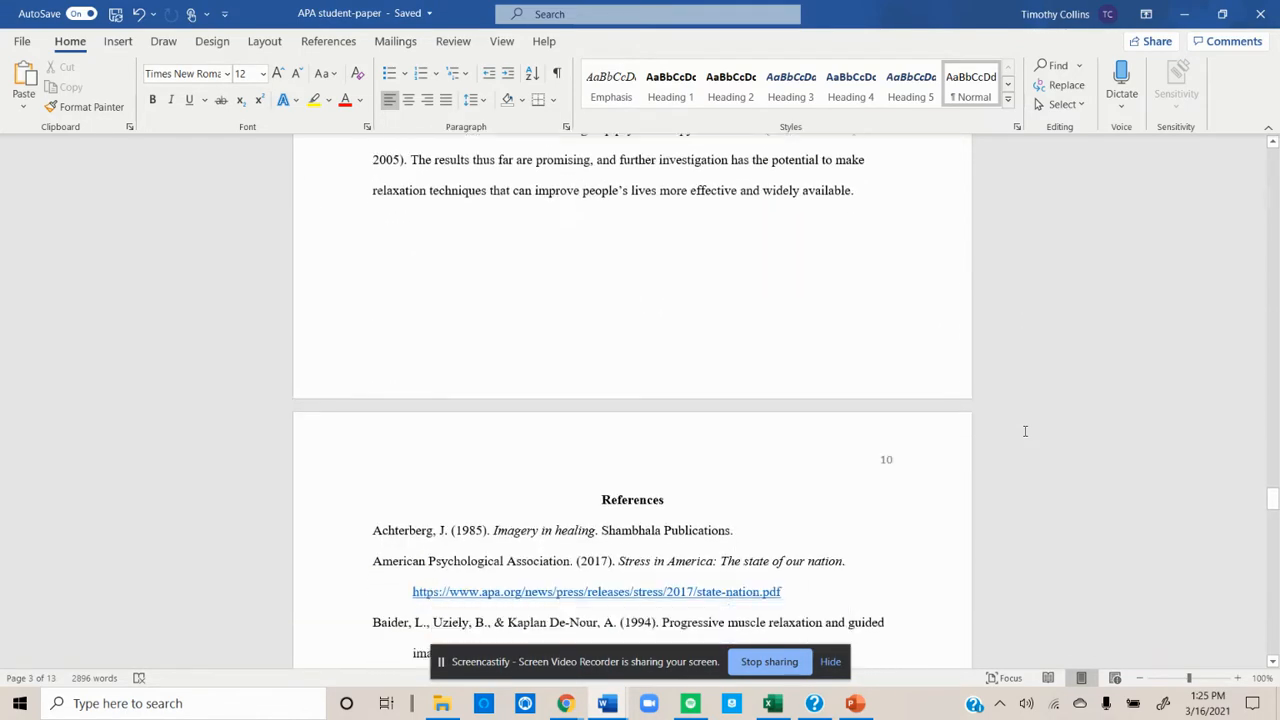
pyautogui.scroll(-3, 1025, 431)
pyautogui.scroll(1, 1025, 431)
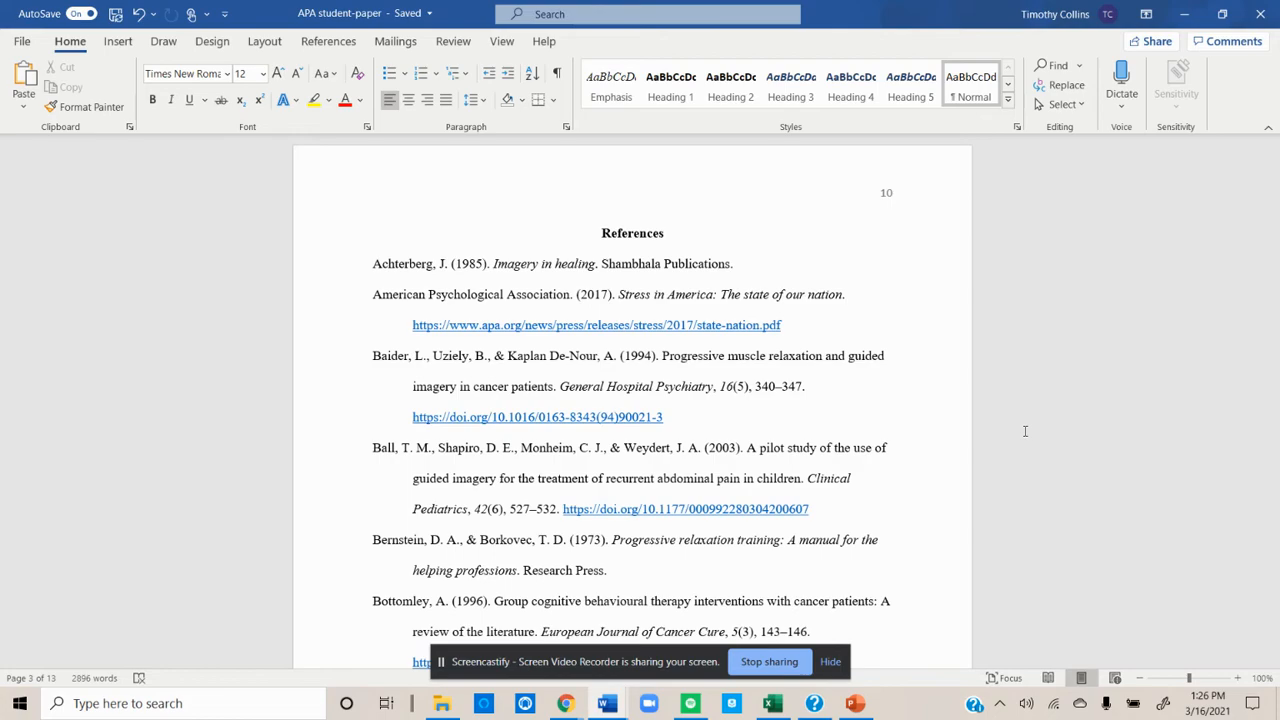
pyautogui.scroll(-8, 1025, 431)
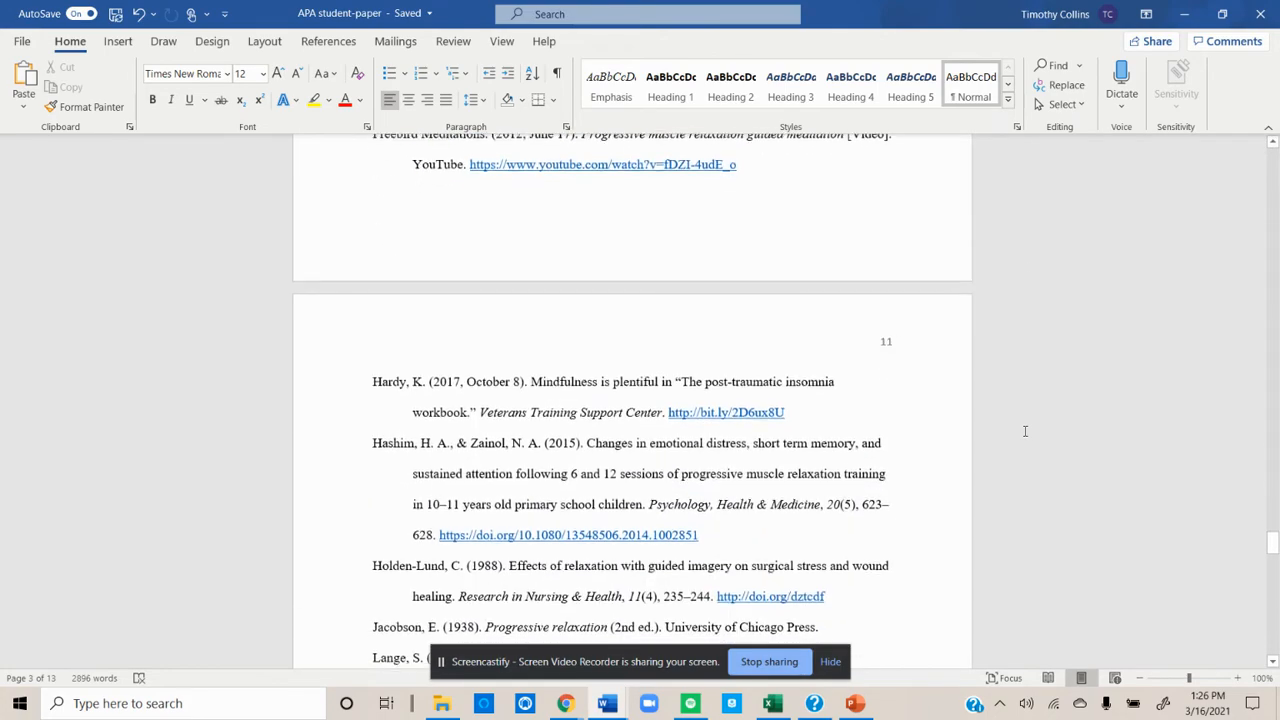
pyautogui.scroll(-10, 1025, 431)
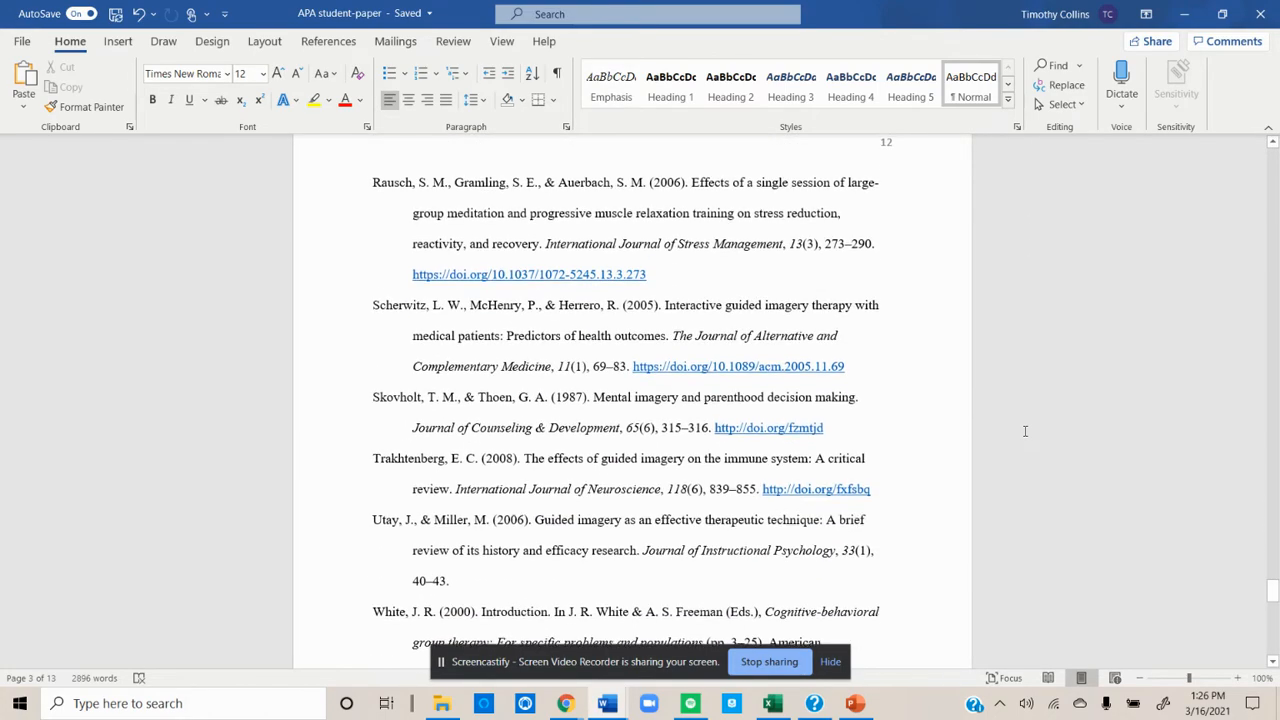
pyautogui.scroll(10, 1025, 431)
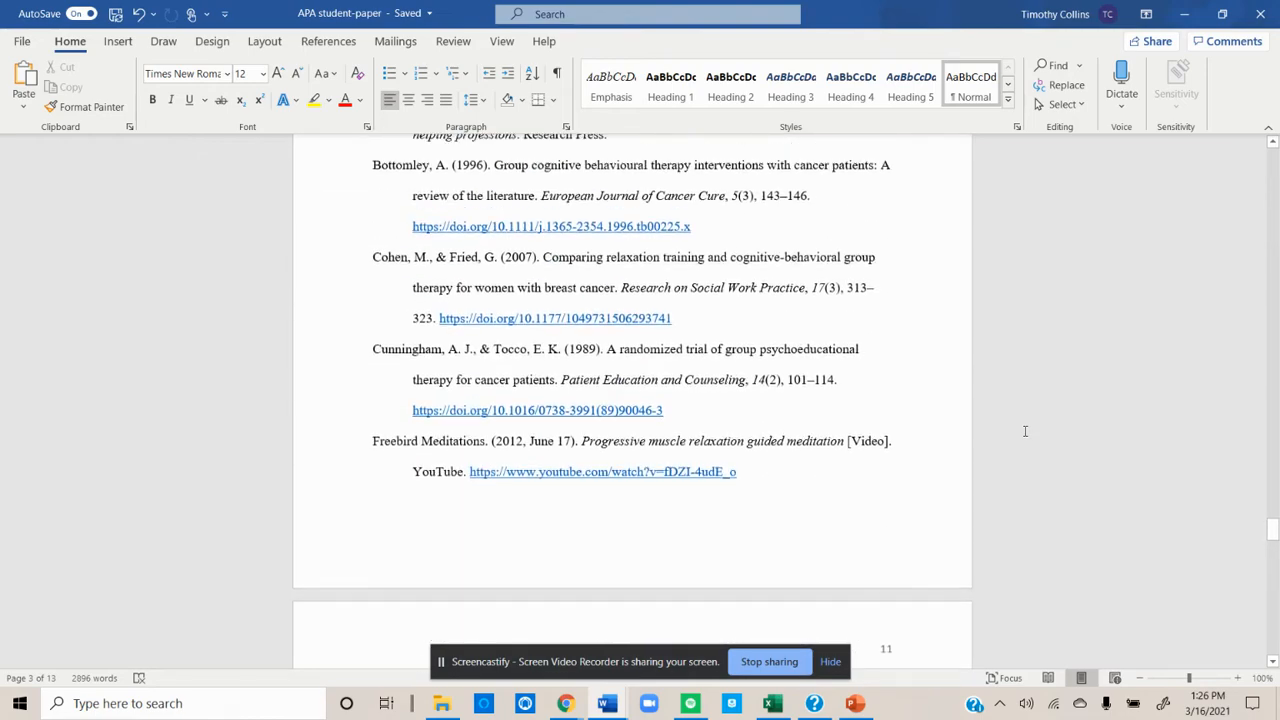
pyautogui.scroll(7, 1025, 431)
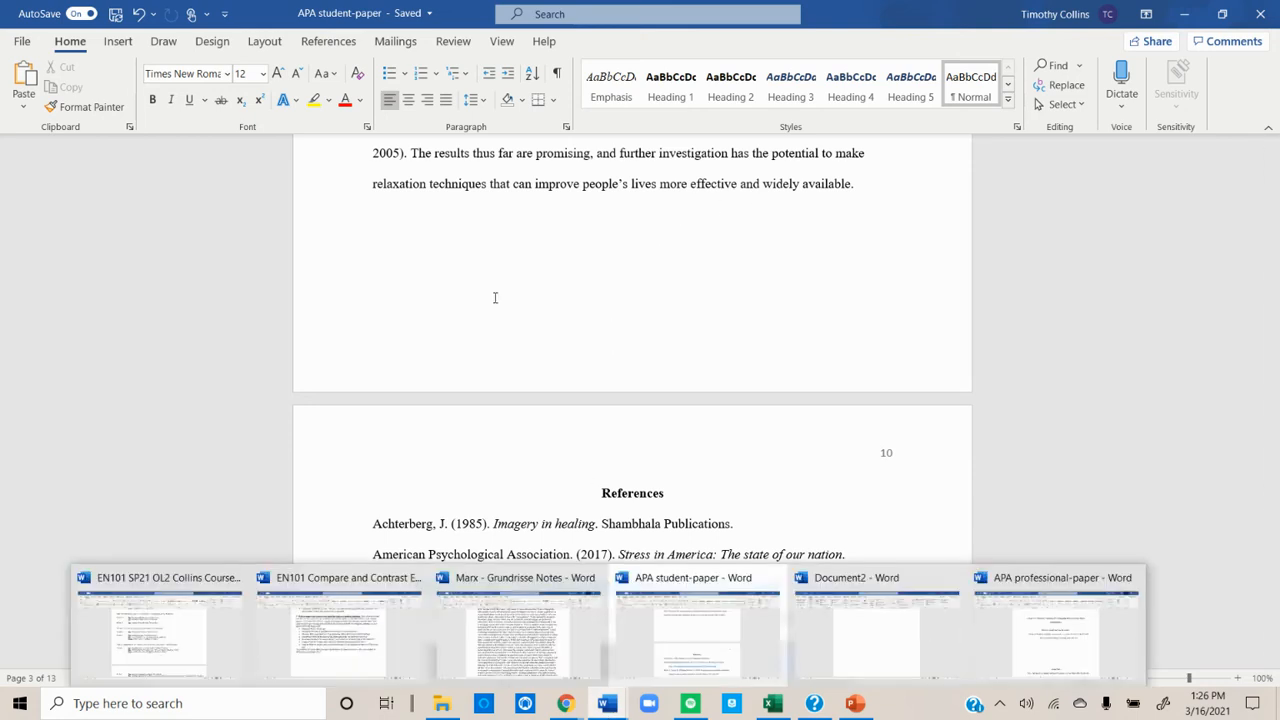
# Create a new blank document.
pyautogui.click(20, 43)
pyautogui.click(45, 115)
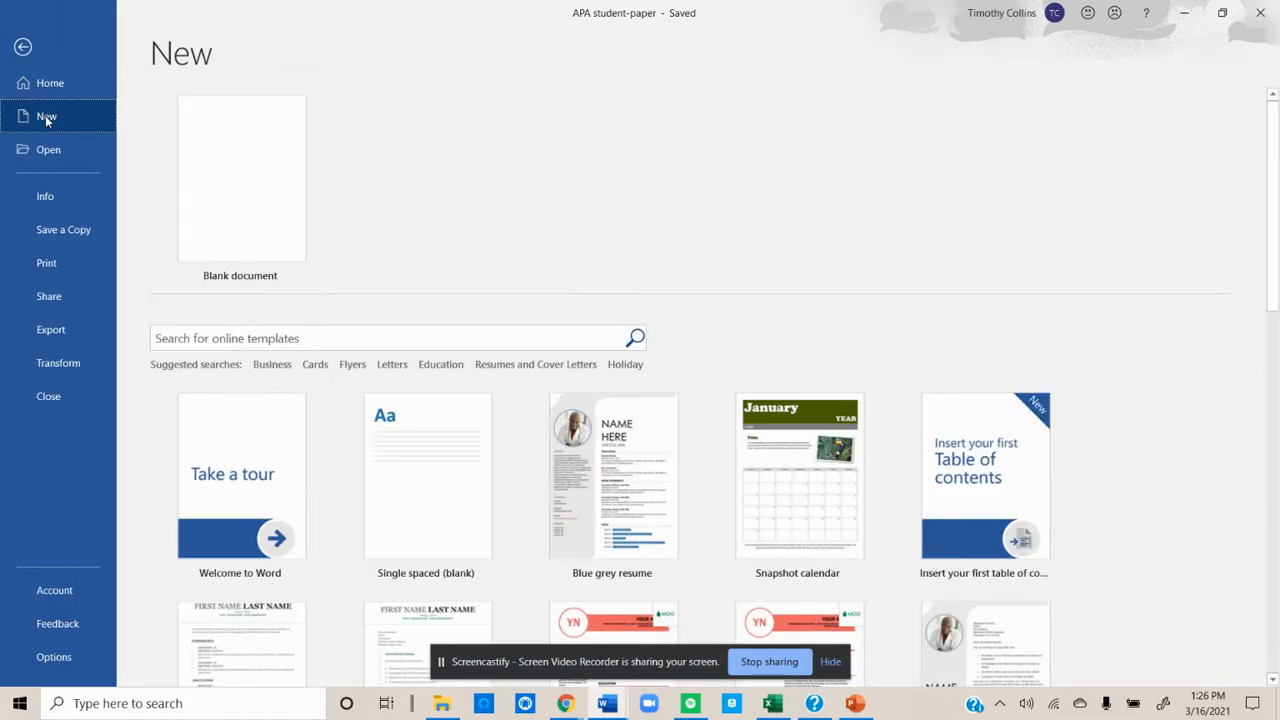
pyautogui.click(292, 157)
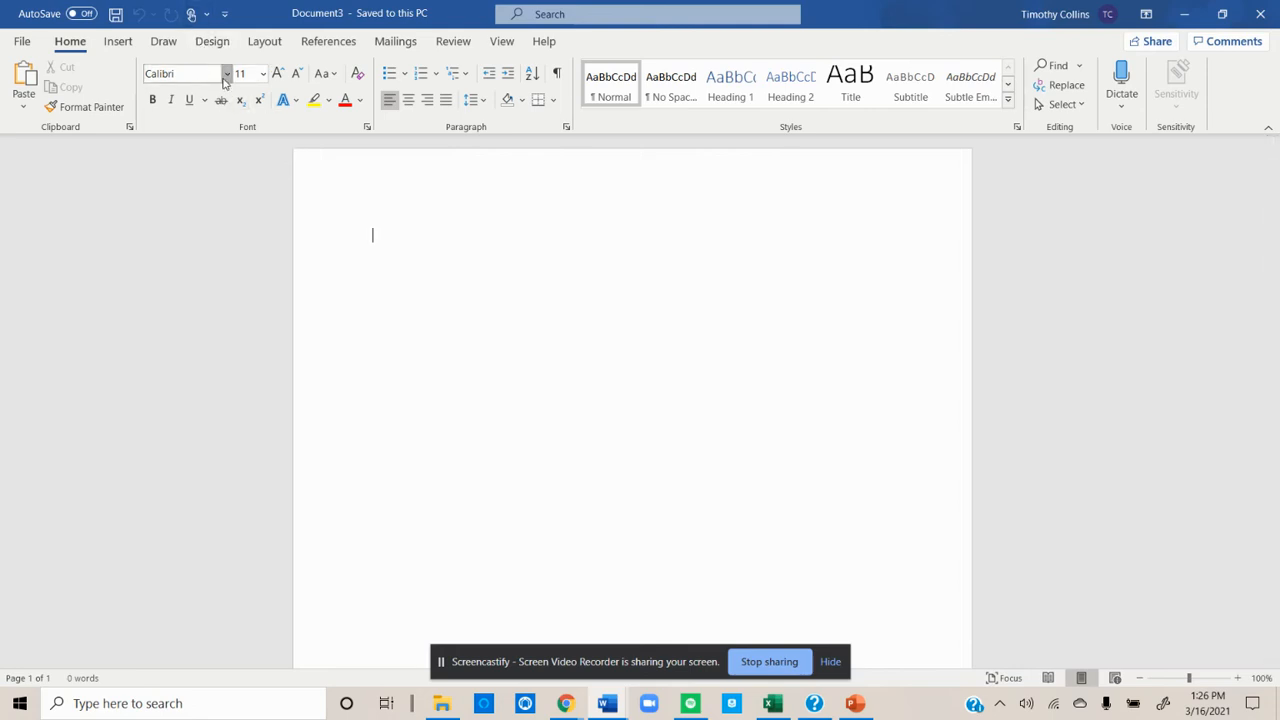
# Set the blank document's font to Times New Roman at size 12.
pyautogui.click(226, 74)
pyautogui.click(221, 197)
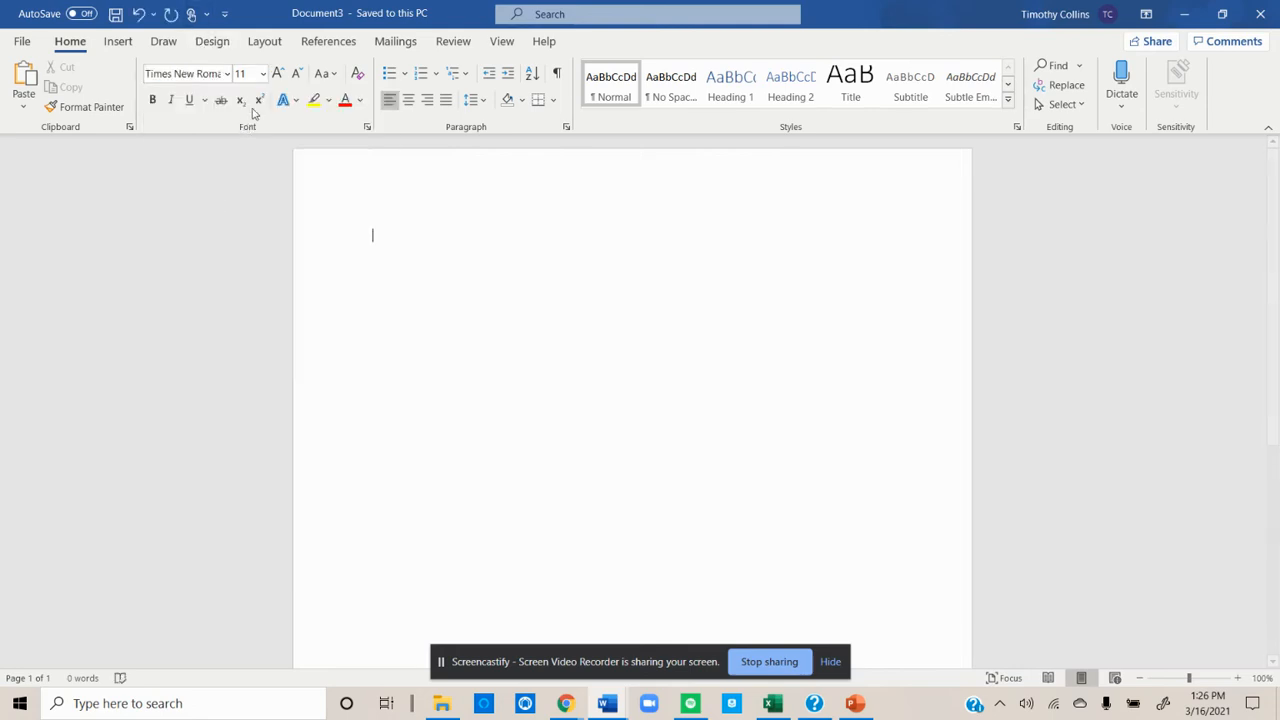
pyautogui.click(263, 74)
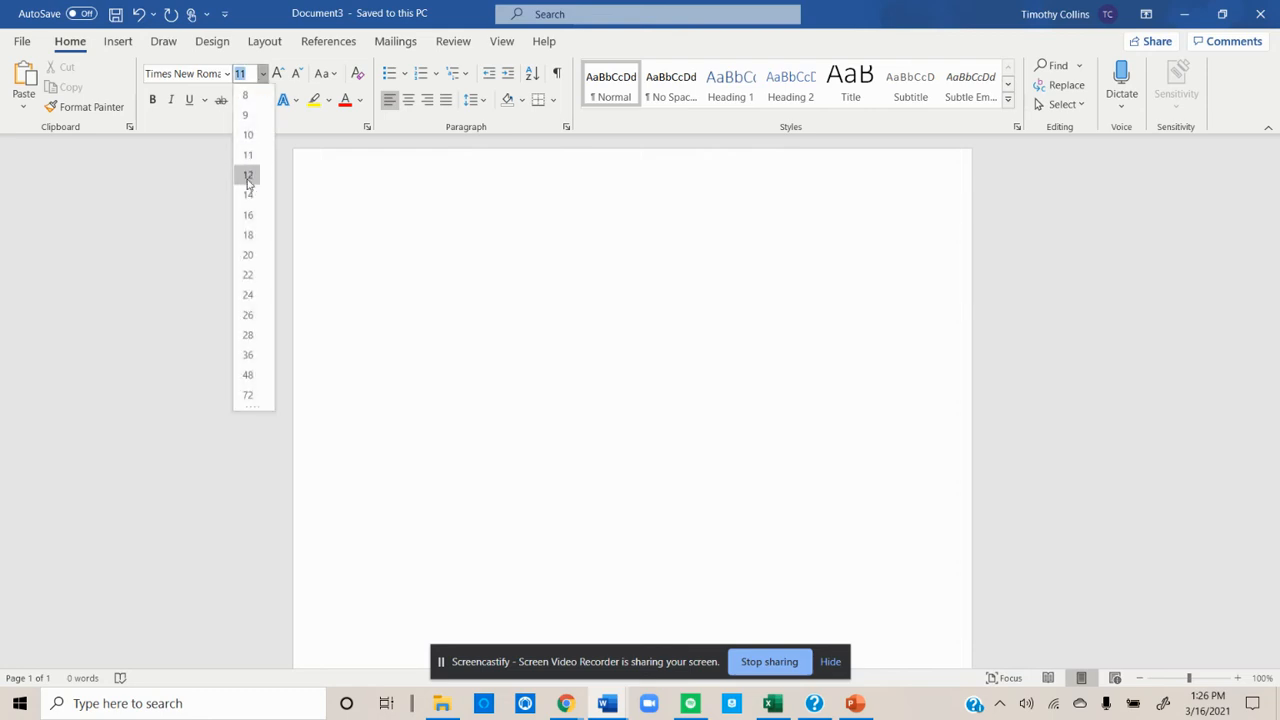
pyautogui.click(248, 176)
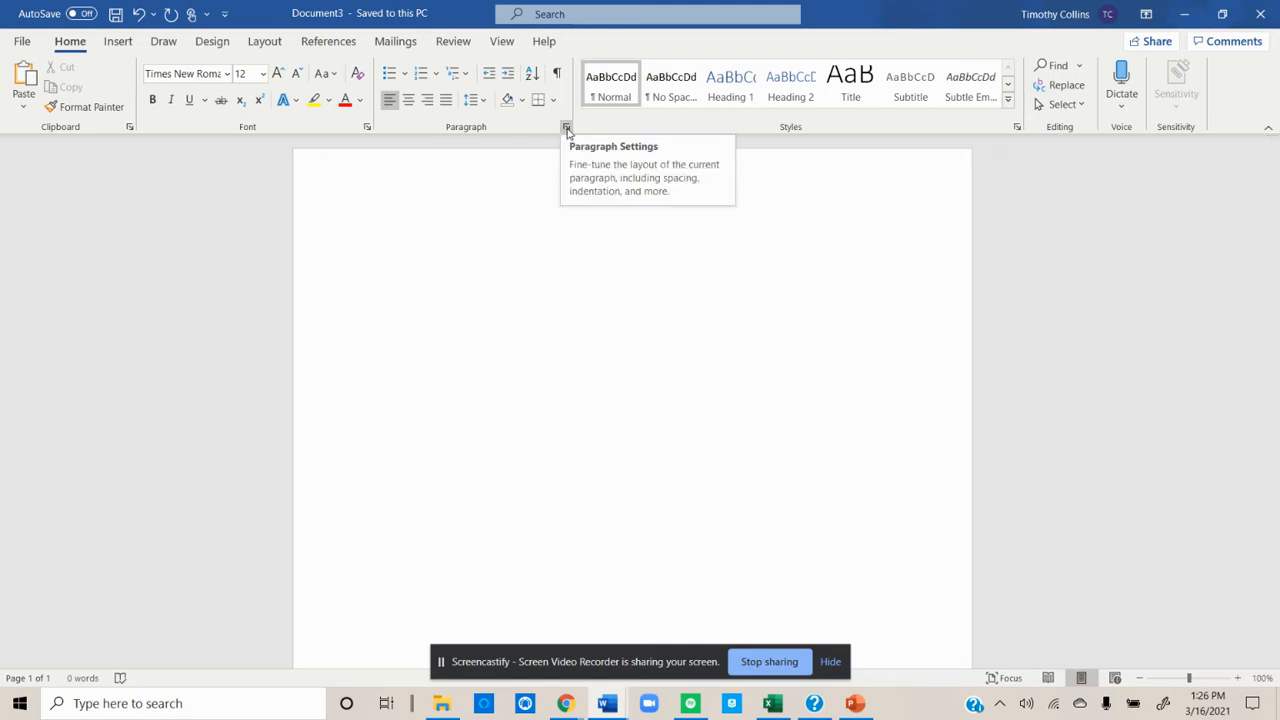
# Set the paragraph spacing after to 0 pt and the line spacing to Double.
pyautogui.click(566, 129)
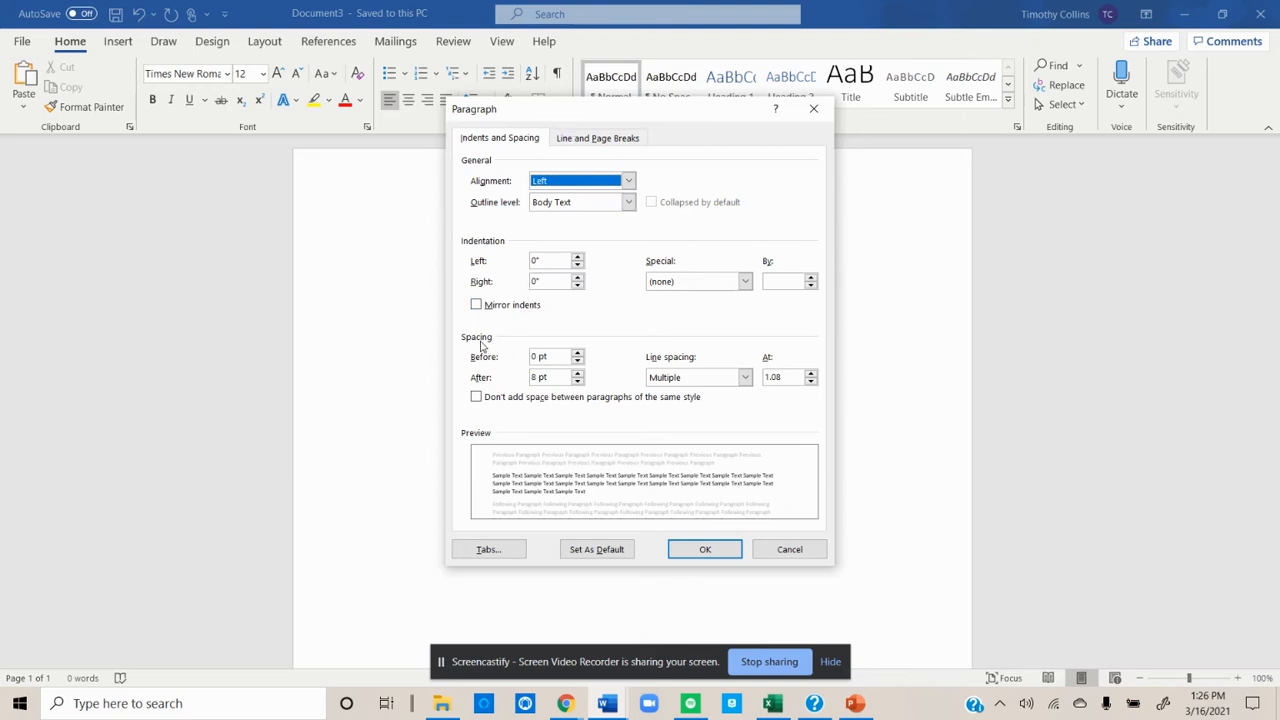
pyautogui.click(577, 382)
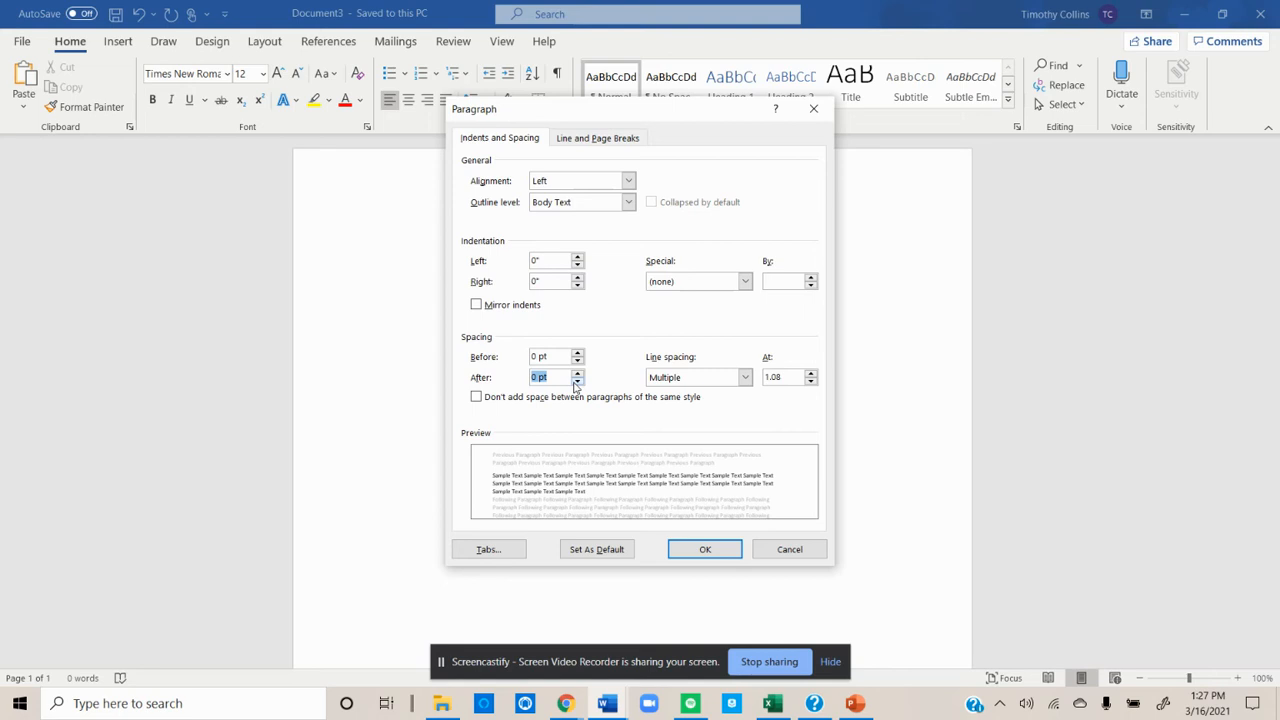
pyautogui.click(746, 378)
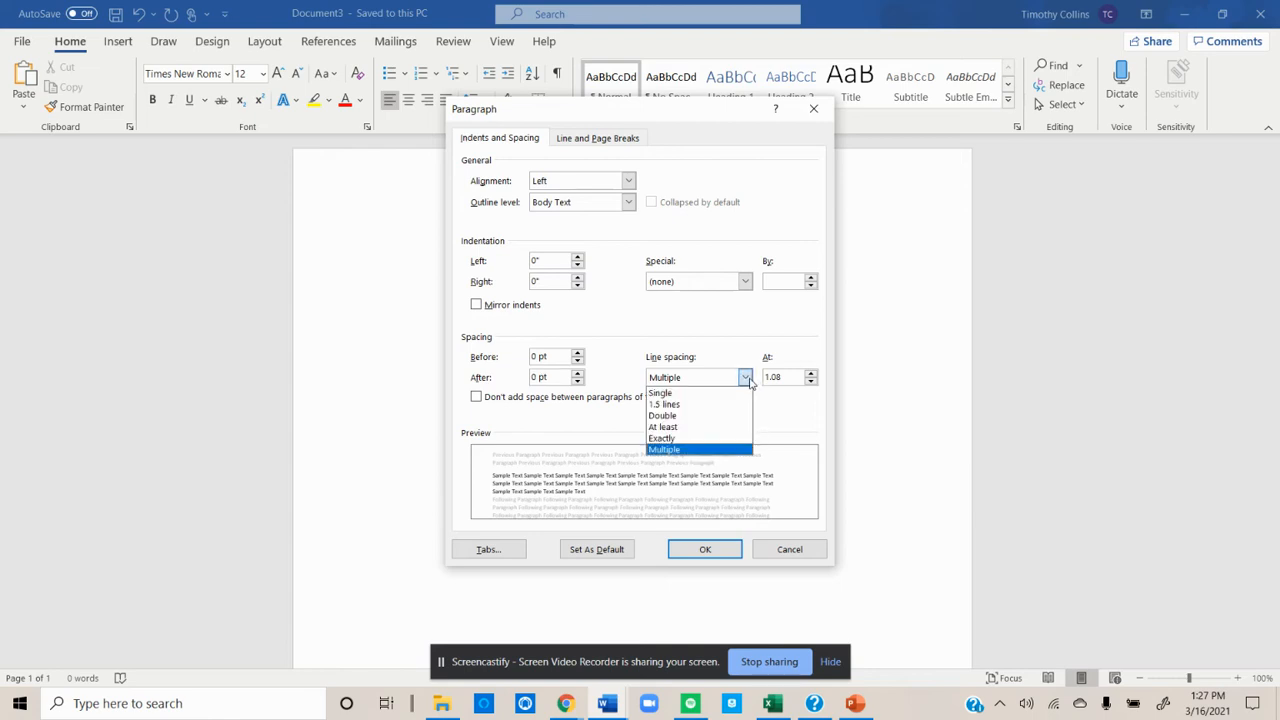
pyautogui.click(703, 418)
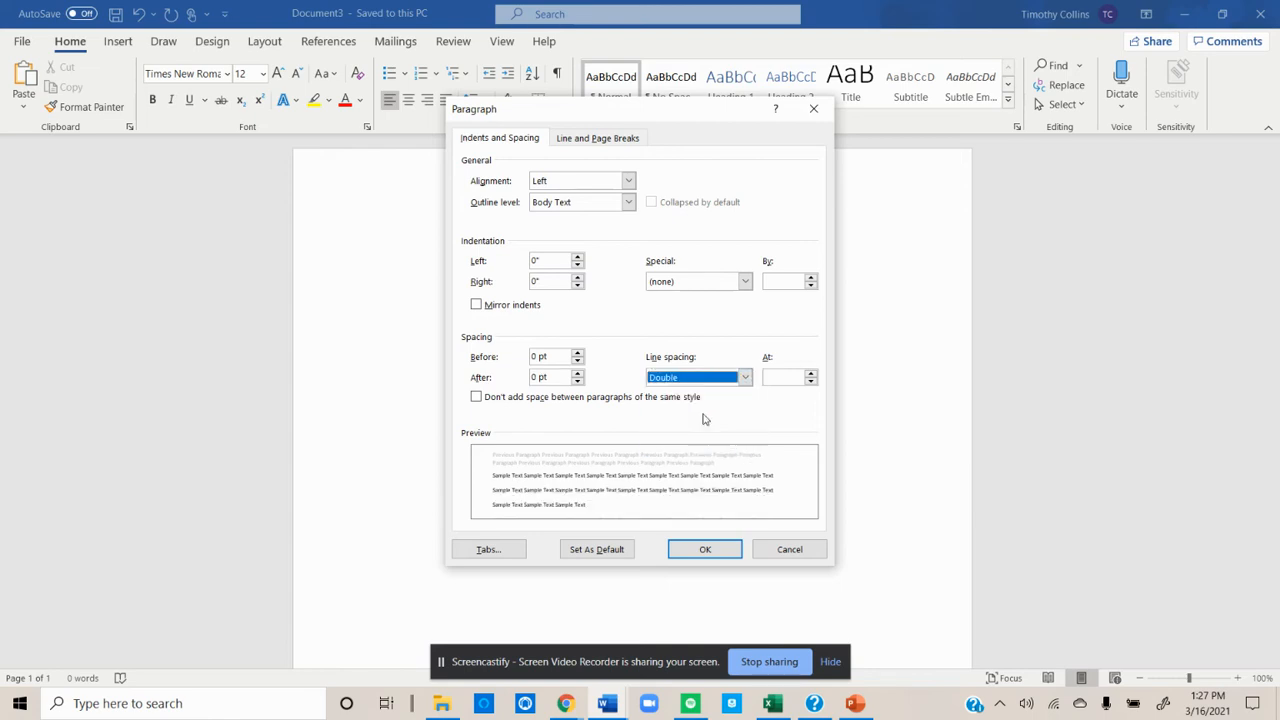
pyautogui.click(704, 553)
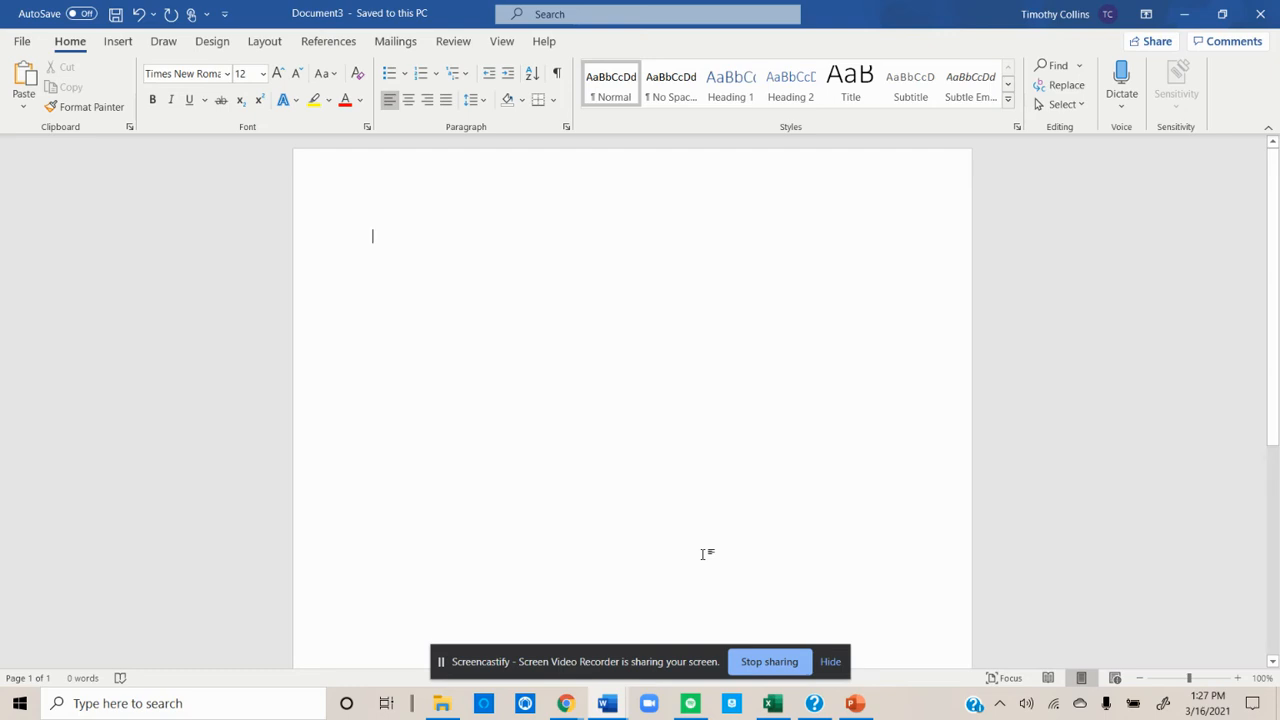
# Insert a right-aligned page number in the page header using the Plain Number 3 style, and return to the document body.
pyautogui.click(118, 42)
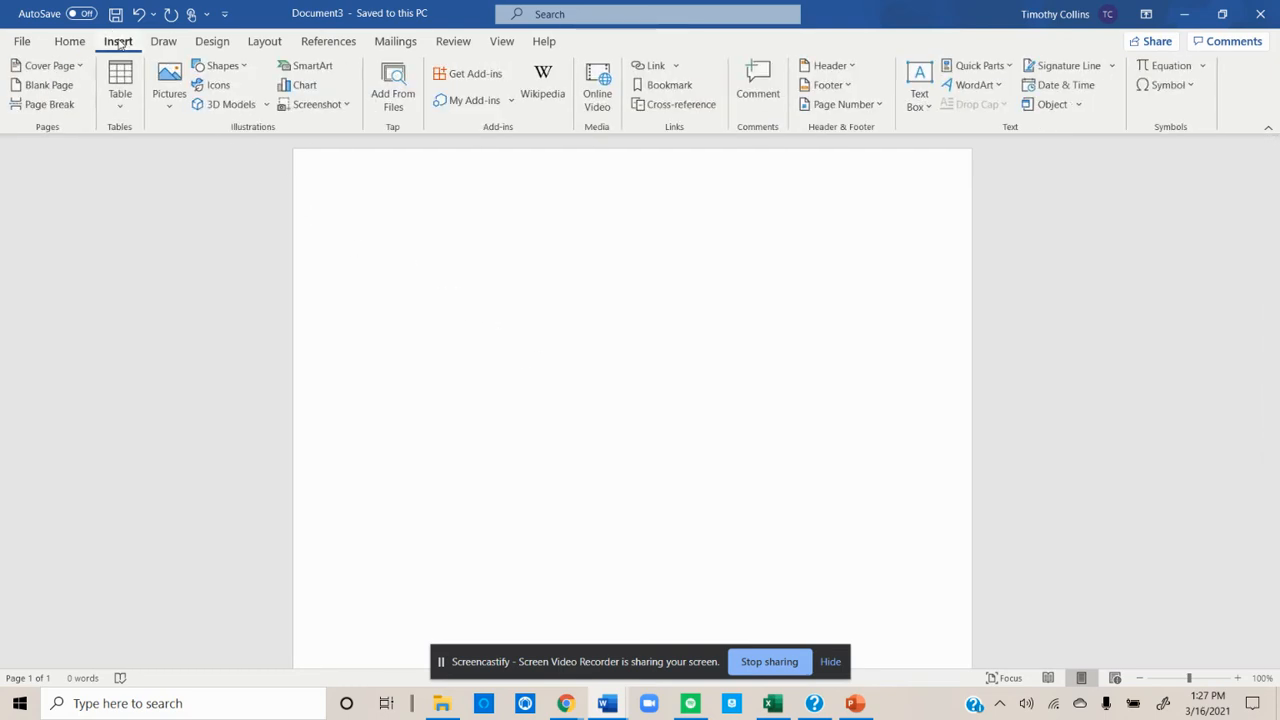
pyautogui.click(876, 106)
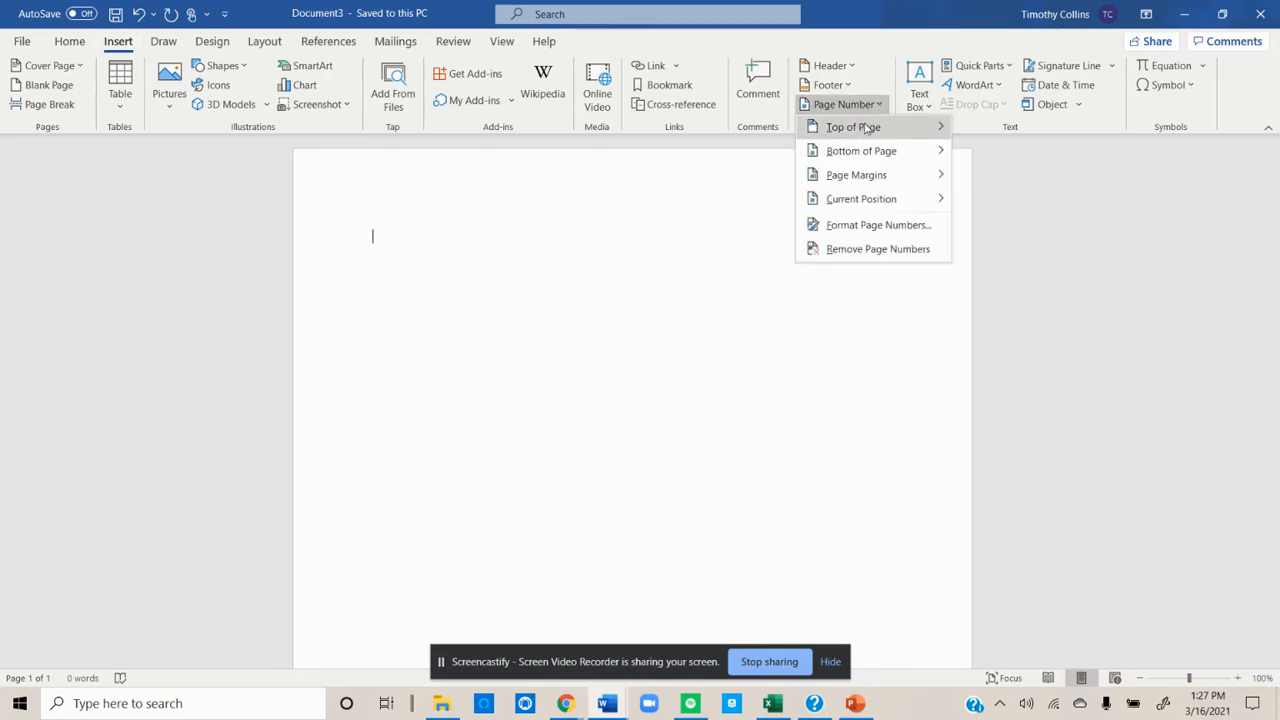
pyautogui.moveTo(867, 128)
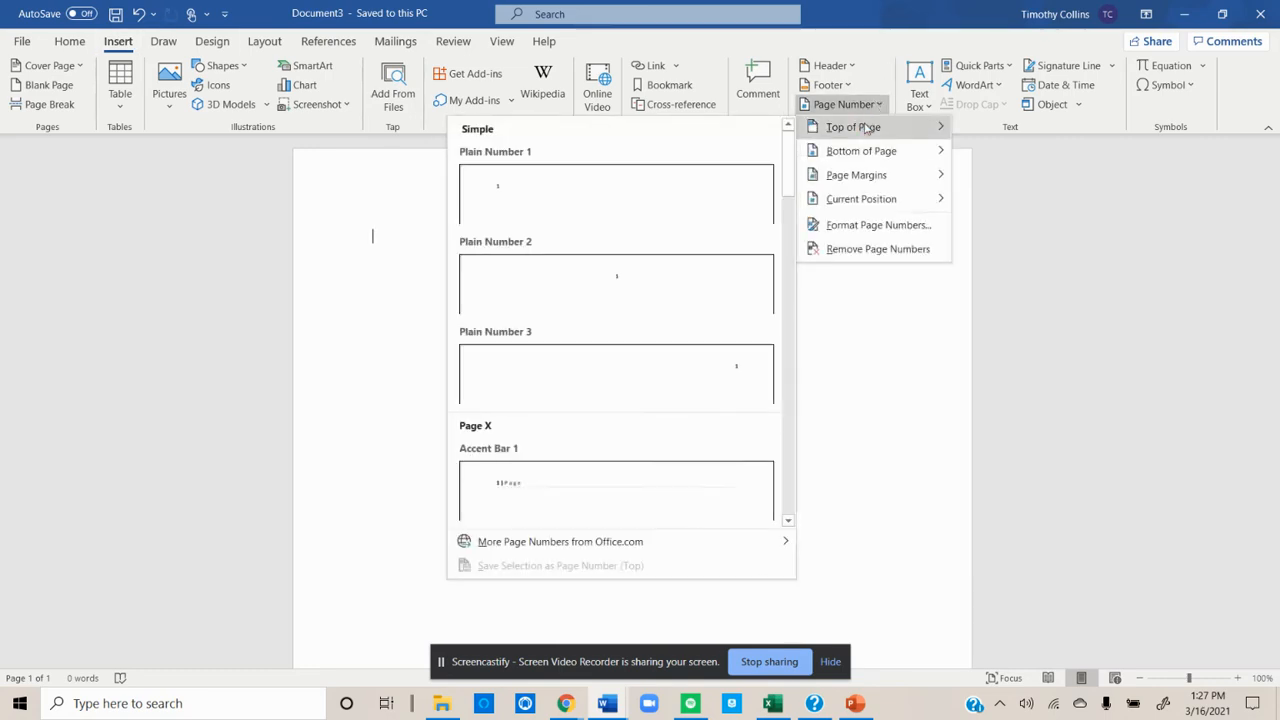
pyautogui.click(712, 375)
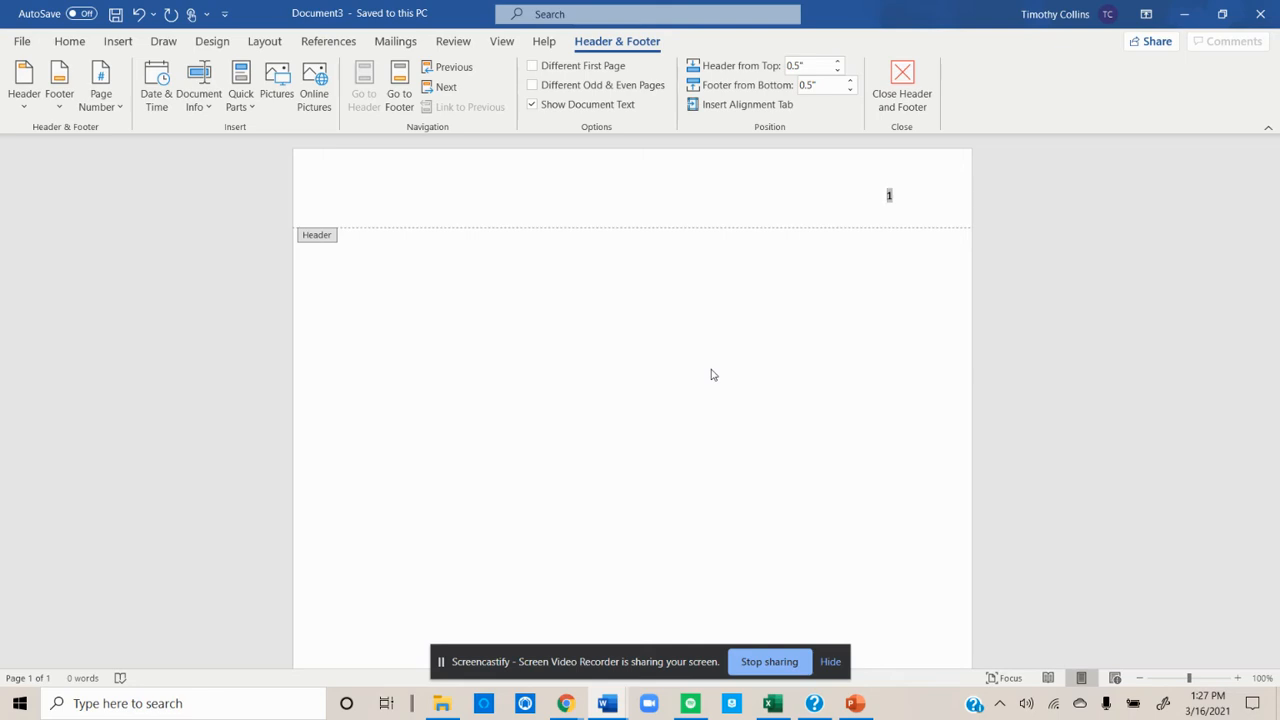
pyautogui.doubleClick(611, 301)
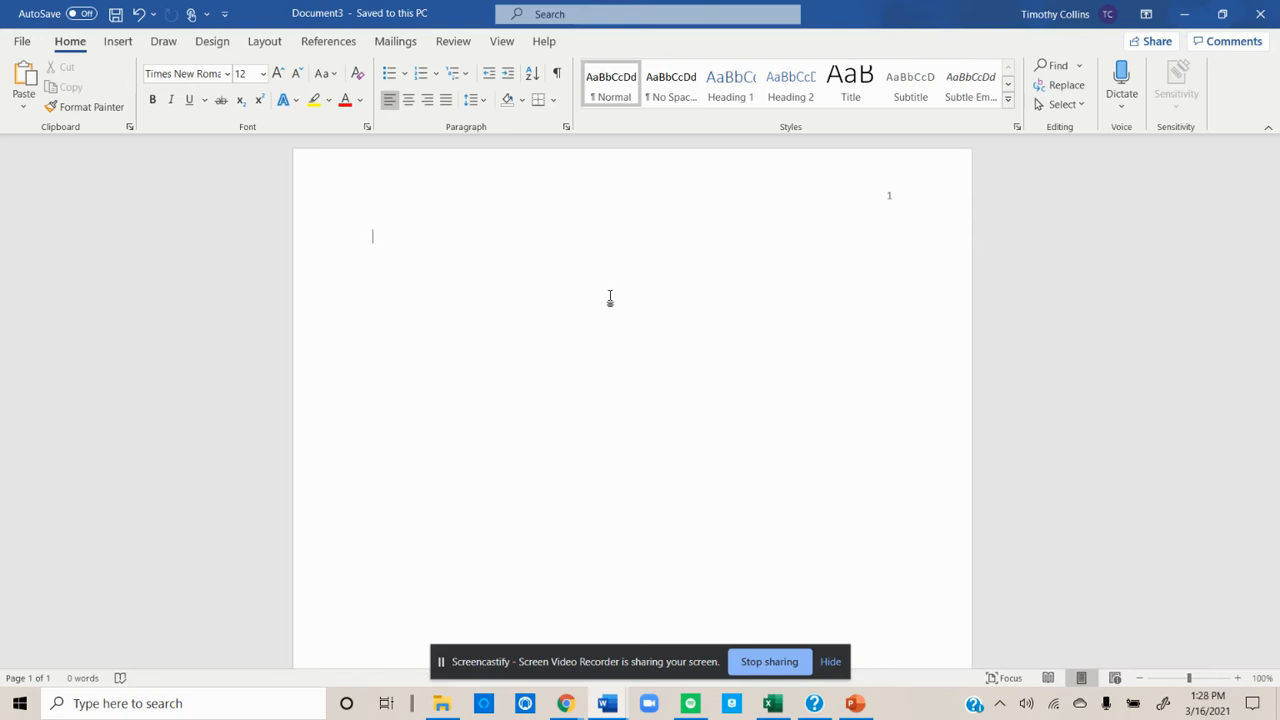
# Center-align the paragraph at the start of the empty page.
pyautogui.press('Return')
pyautogui.press('Return')
pyautogui.press('Return')
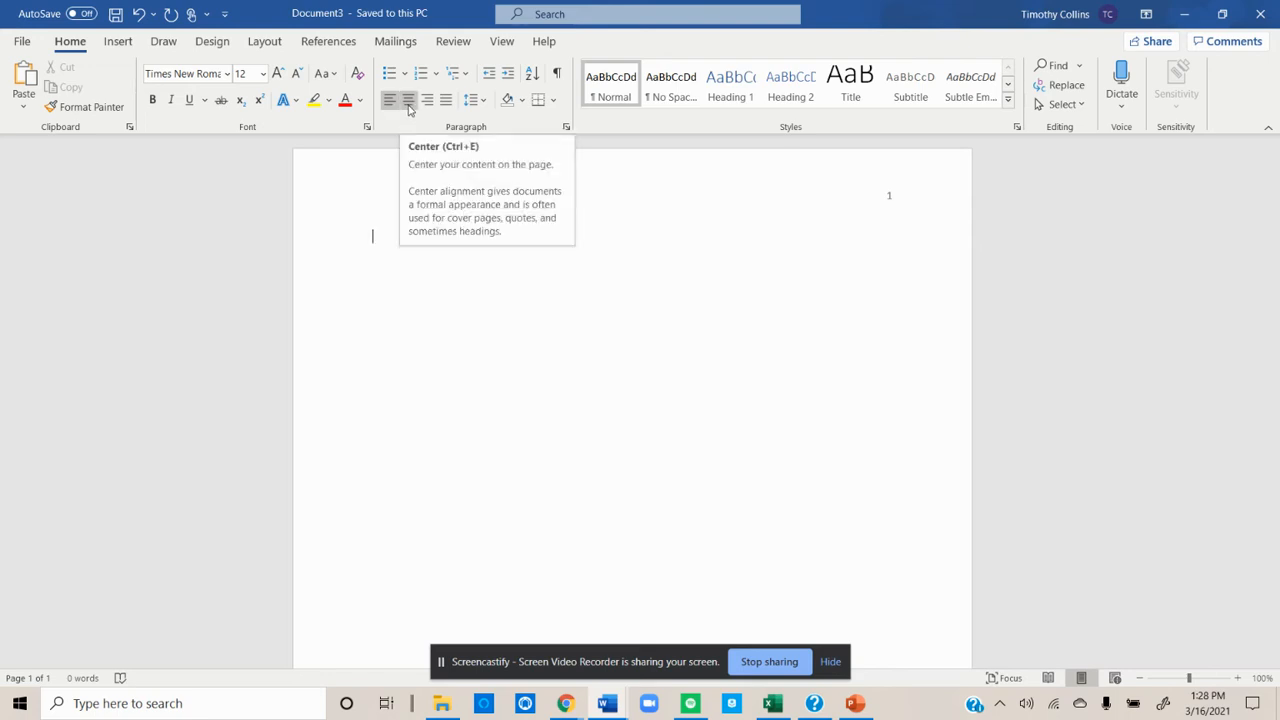
pyautogui.click(408, 108)
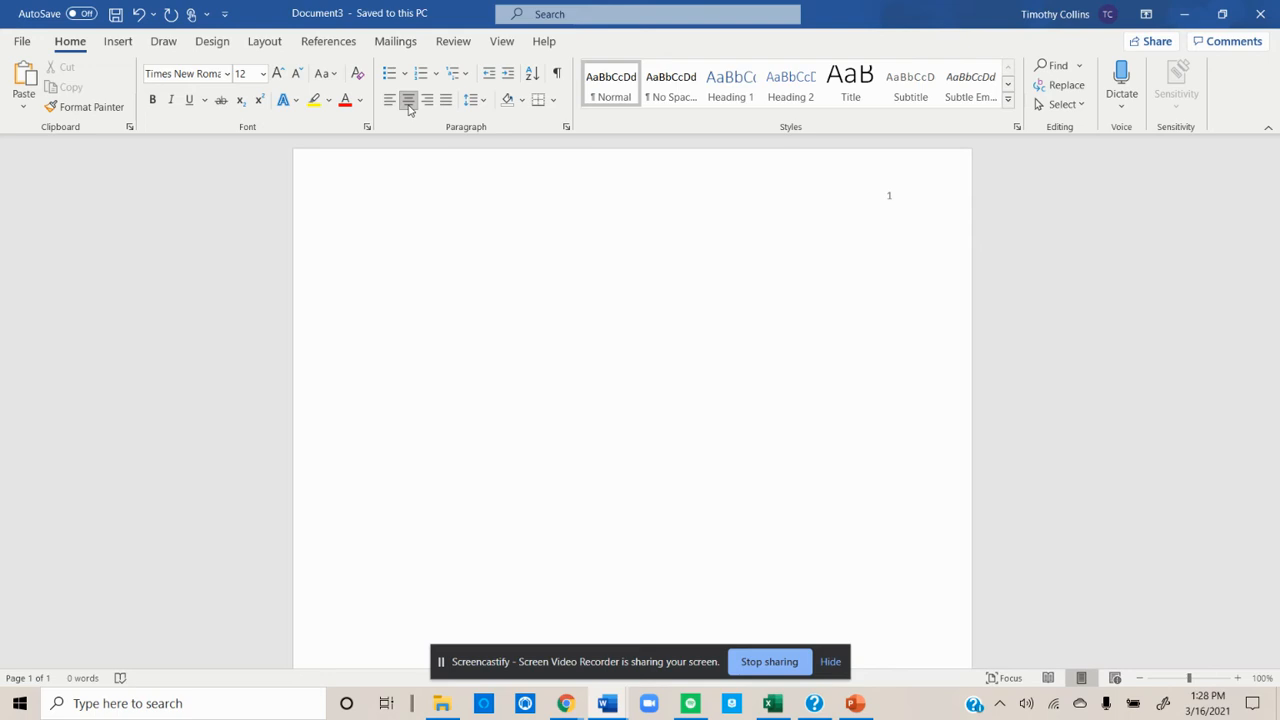
# Enter the title "An Informative Title That Previews Your Thesis" a few lines down on the centered page.
pyautogui.press('Return')
pyautogui.write('An Informative Title ')
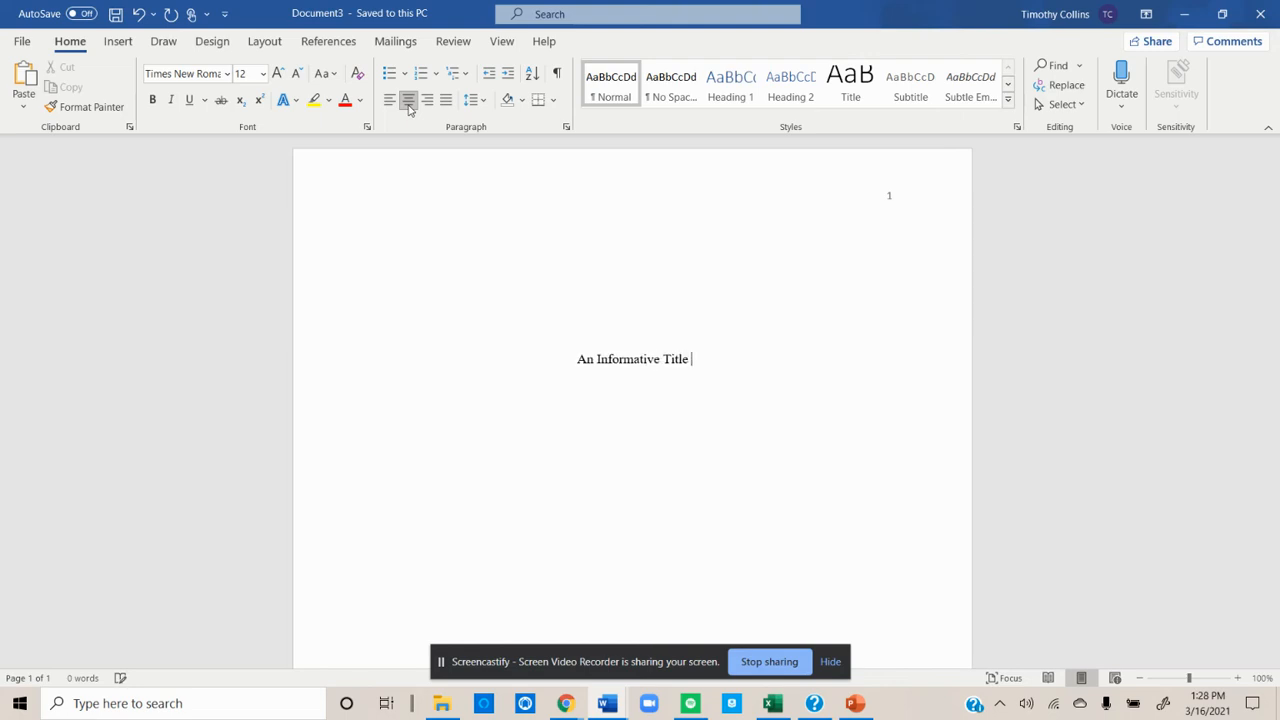
pyautogui.write('That Previews ')
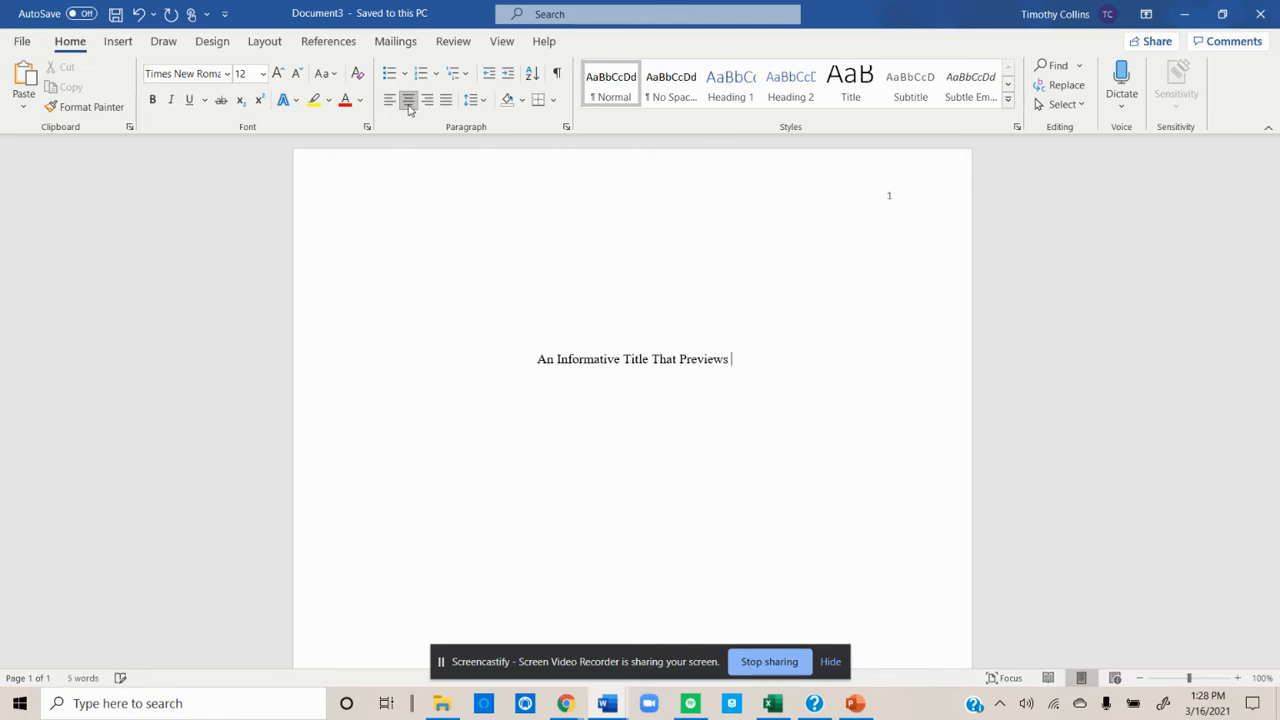
pyautogui.write('Your Thesis')
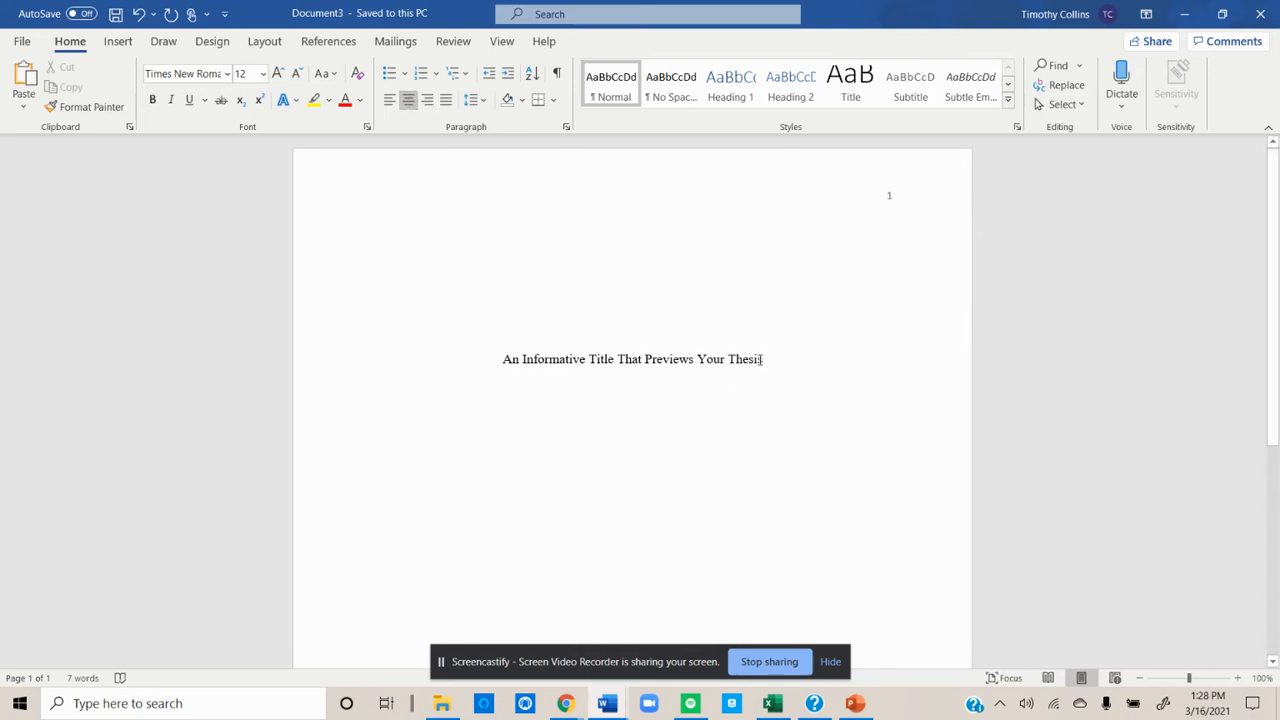
pyautogui.moveTo(766, 359); pyautogui.dragTo(501, 368)
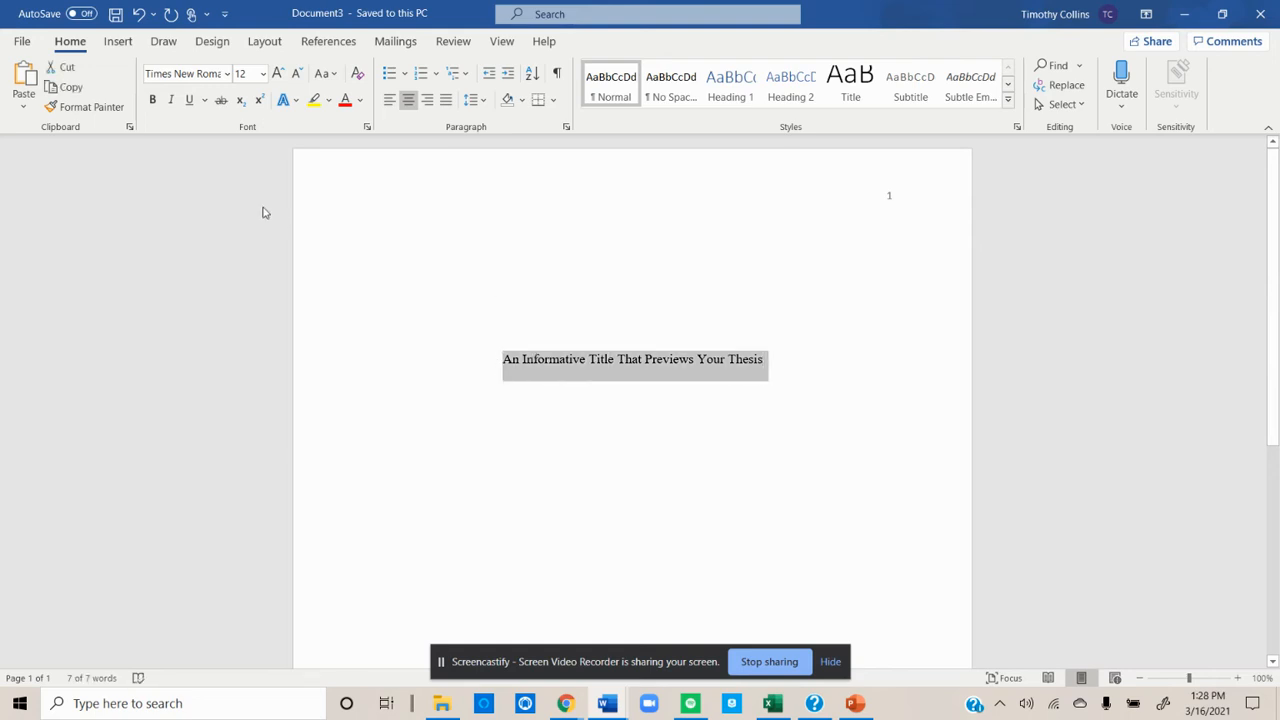
pyautogui.click(625, 362)
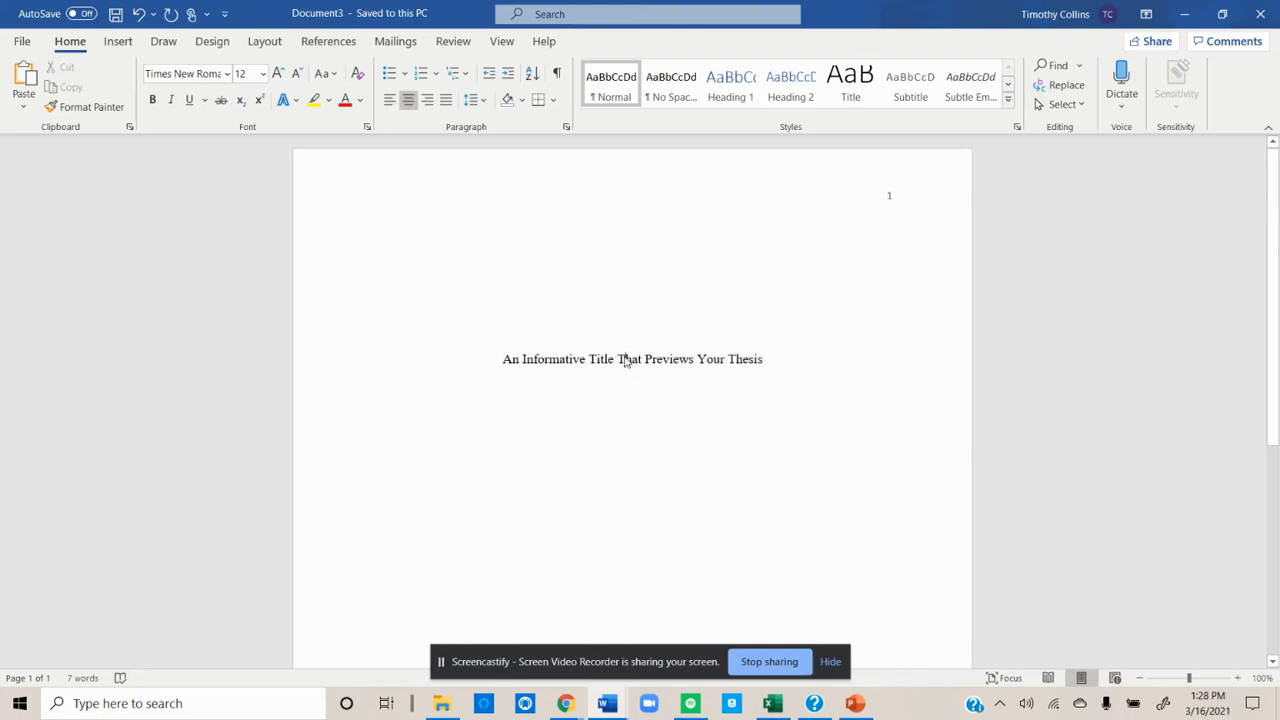
pyautogui.doubleClick(669, 358)
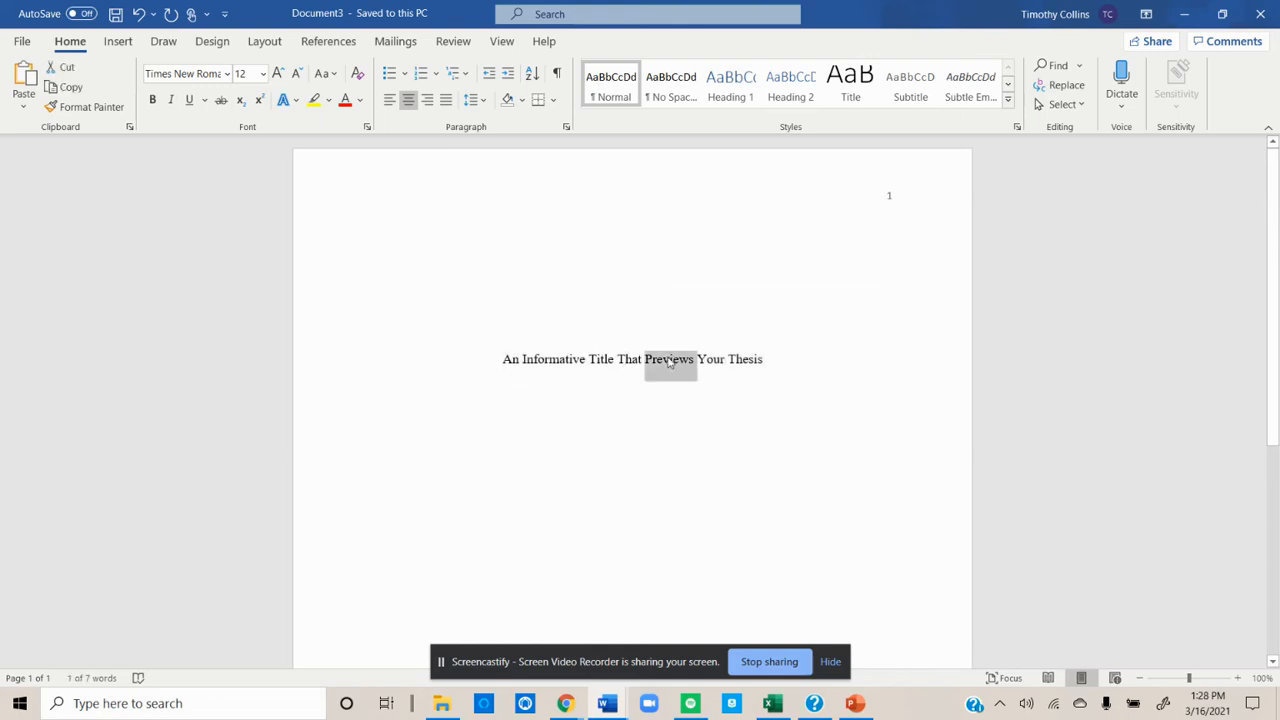
pyautogui.doubleClick(669, 360)
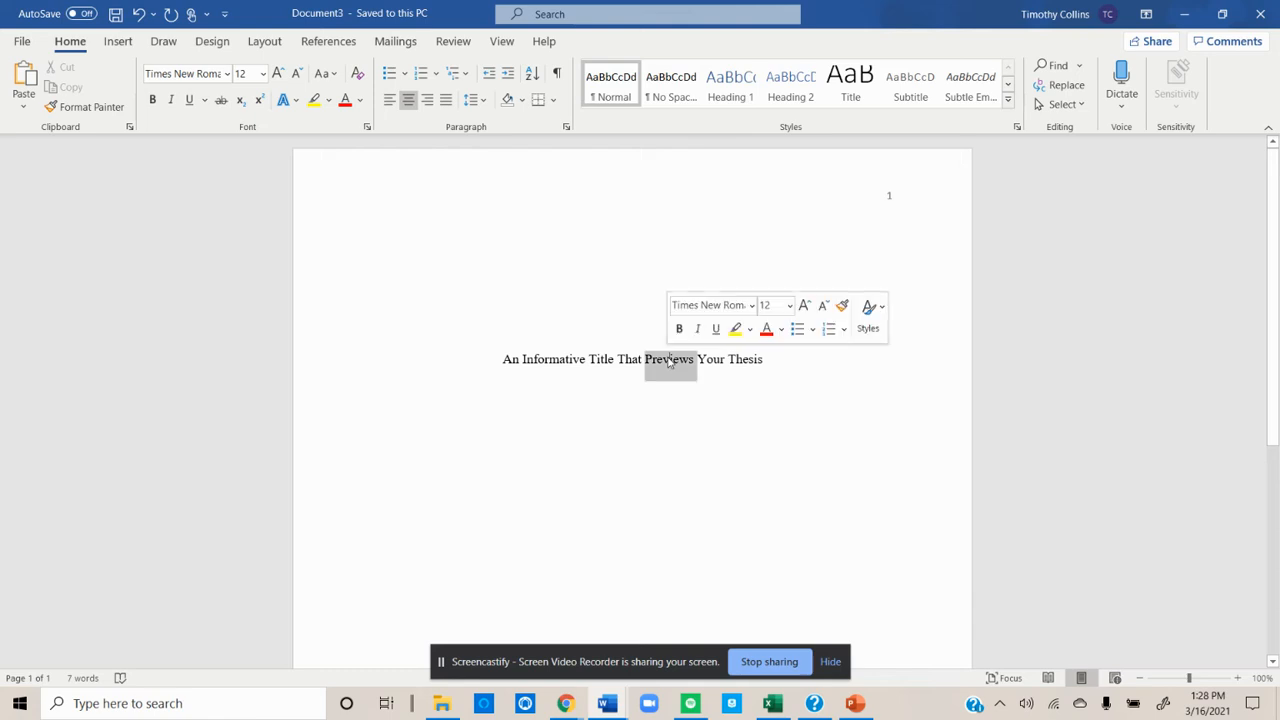
pyautogui.doubleClick(669, 360)
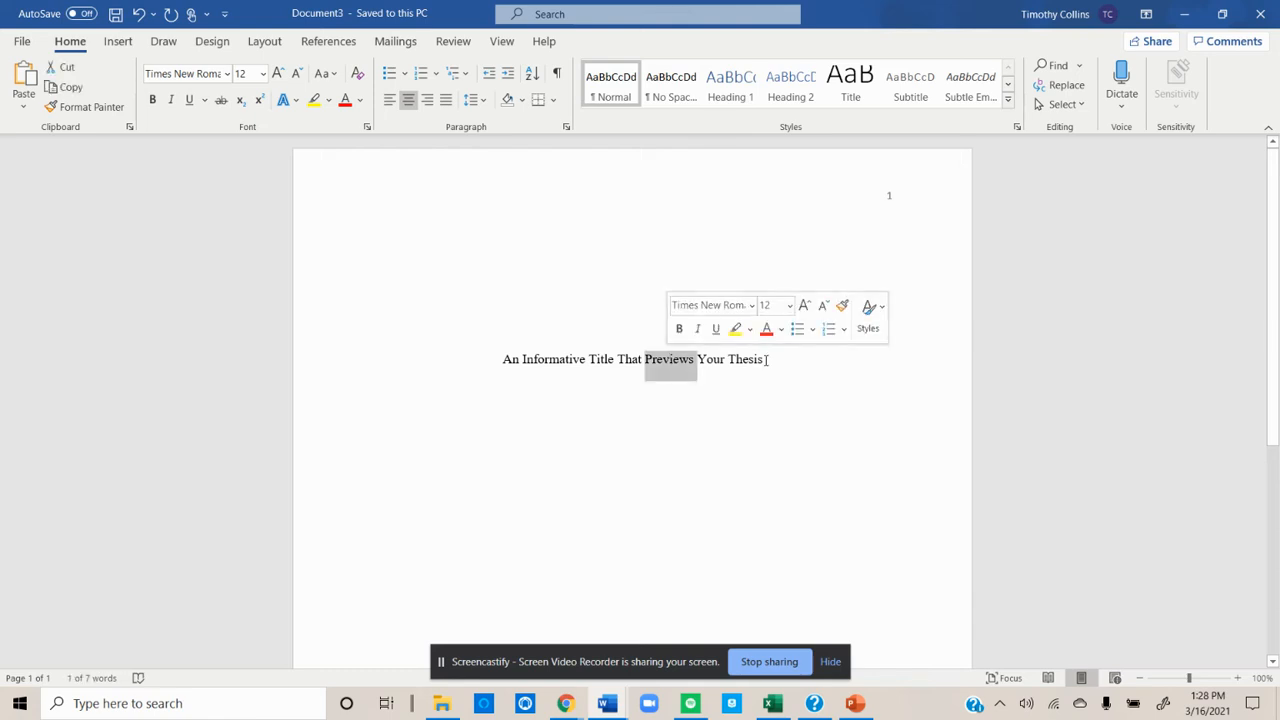
# Make the whole title line "An Informative Title That Previews Your Thesis" bold.
pyautogui.moveTo(763, 360); pyautogui.dragTo(519, 363)
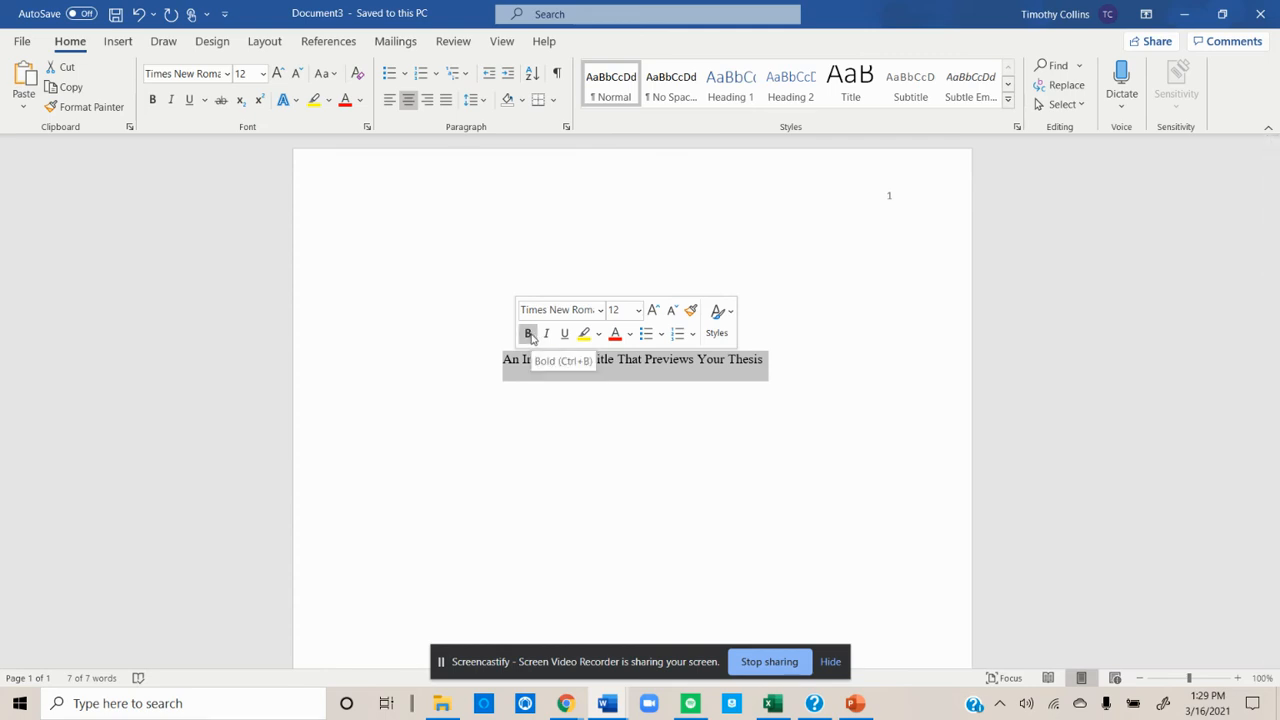
pyautogui.click(529, 335)
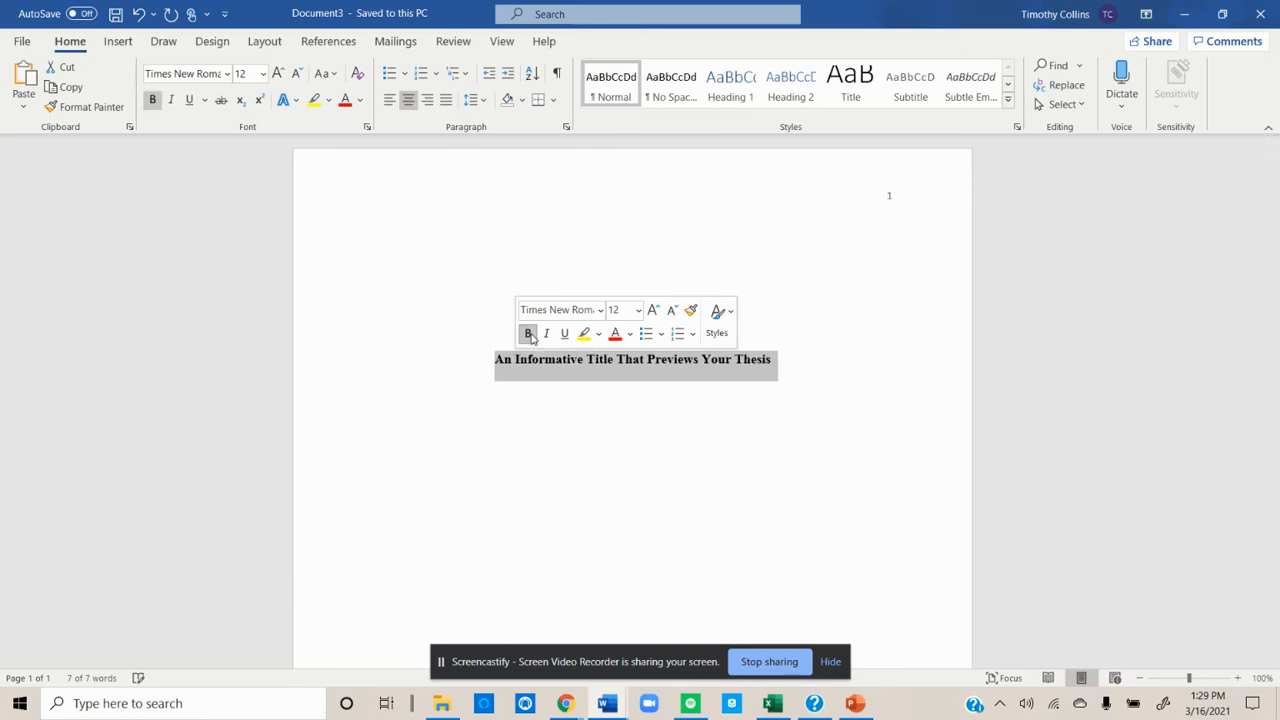
pyautogui.click(780, 358)
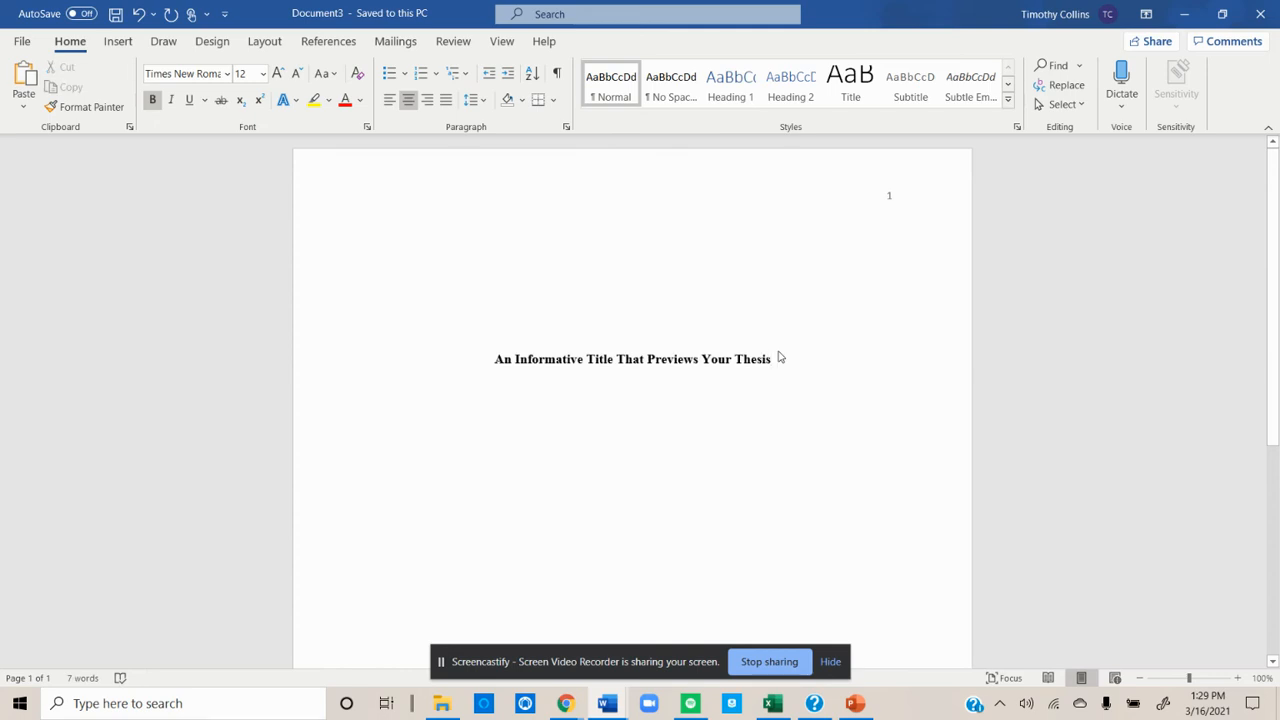
# Leave a blank line below the title, turn bold off, and add the line "Your Name".
pyautogui.press('Return')
pyautogui.click(153, 103)
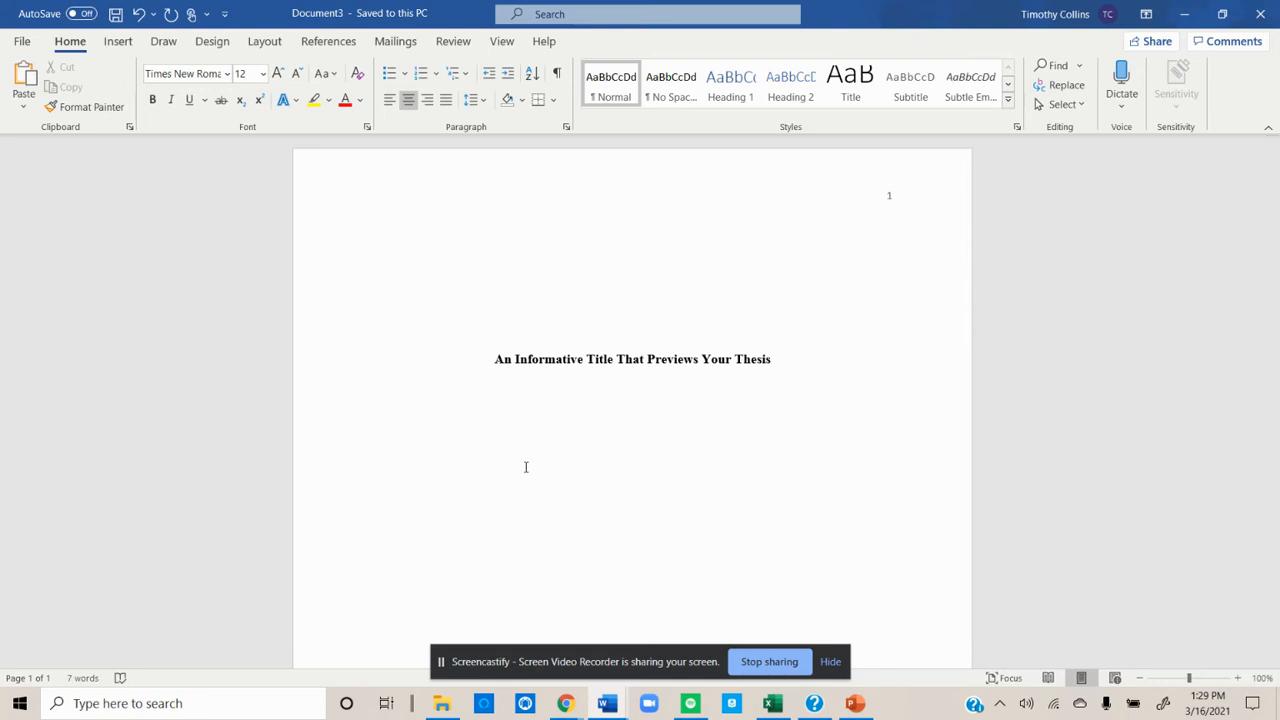
pyautogui.write('Your Name')
pyautogui.press('Return')
# Add the line "Affiliation: Department/School" below the name line.
pyautogui.write('Affli')
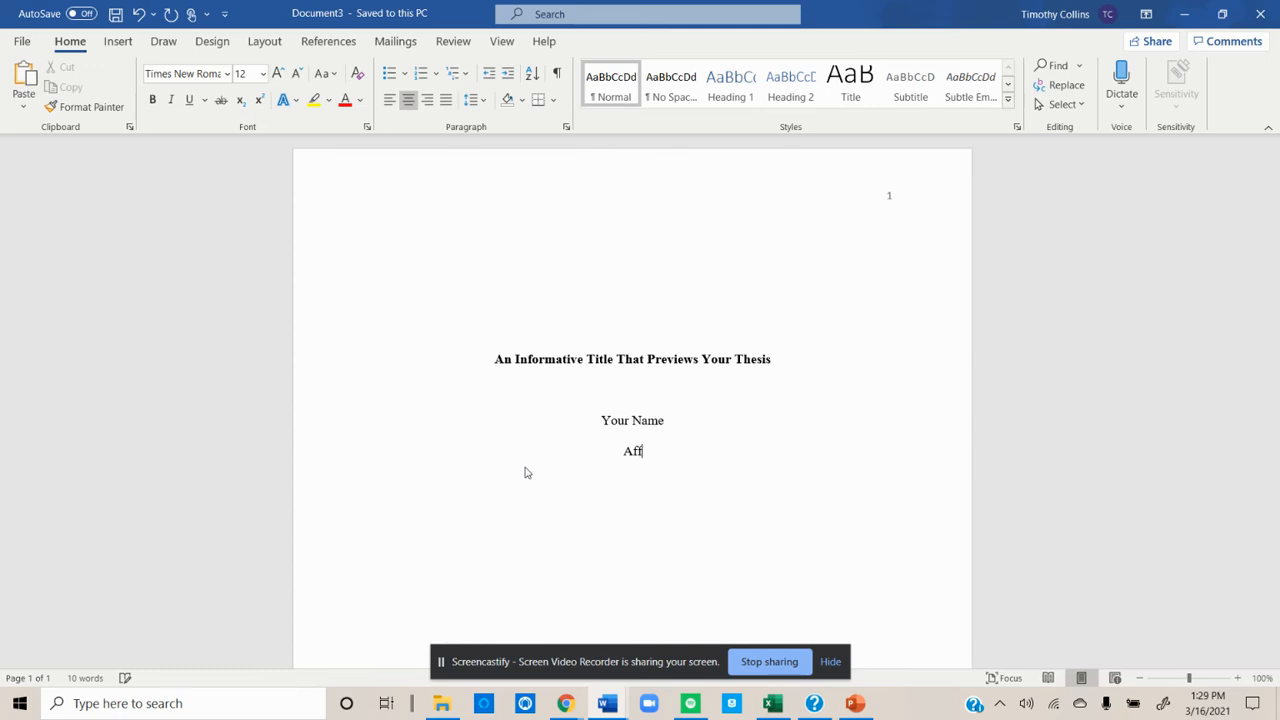
pyautogui.press('BackSpace')
pyautogui.press('BackSpace')
pyautogui.write('iliation: Department')
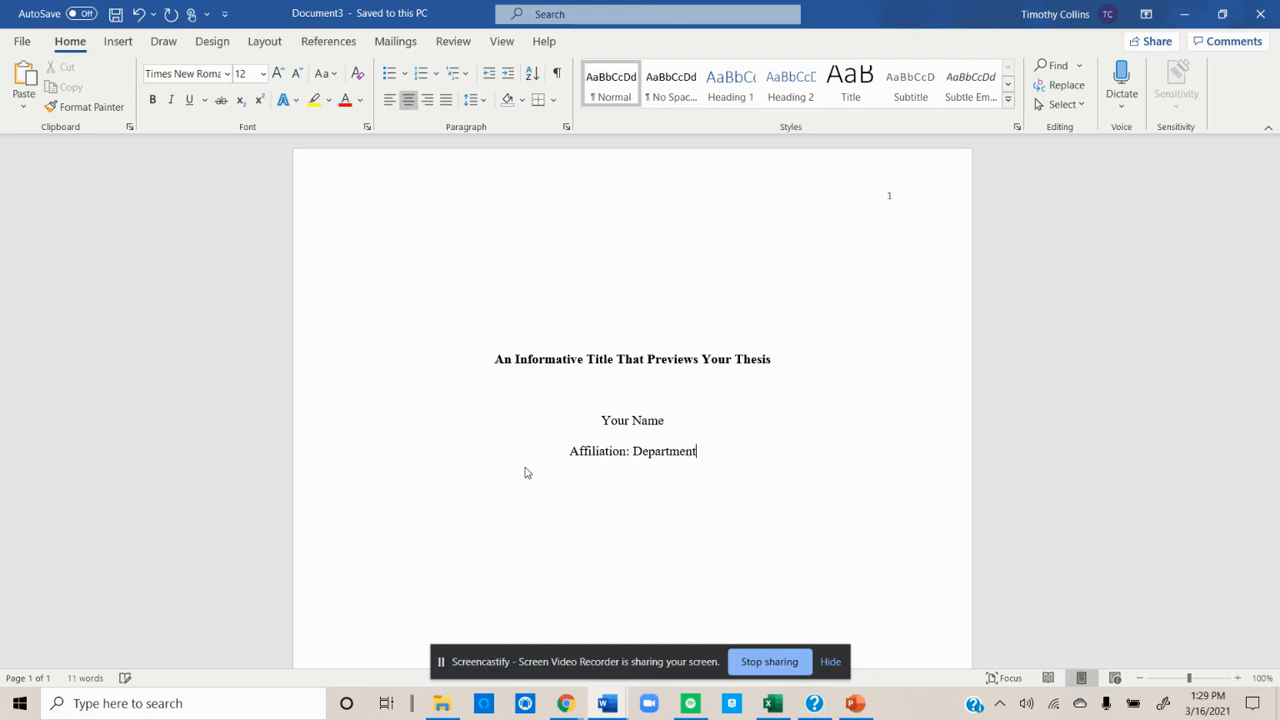
pyautogui.write('/School')
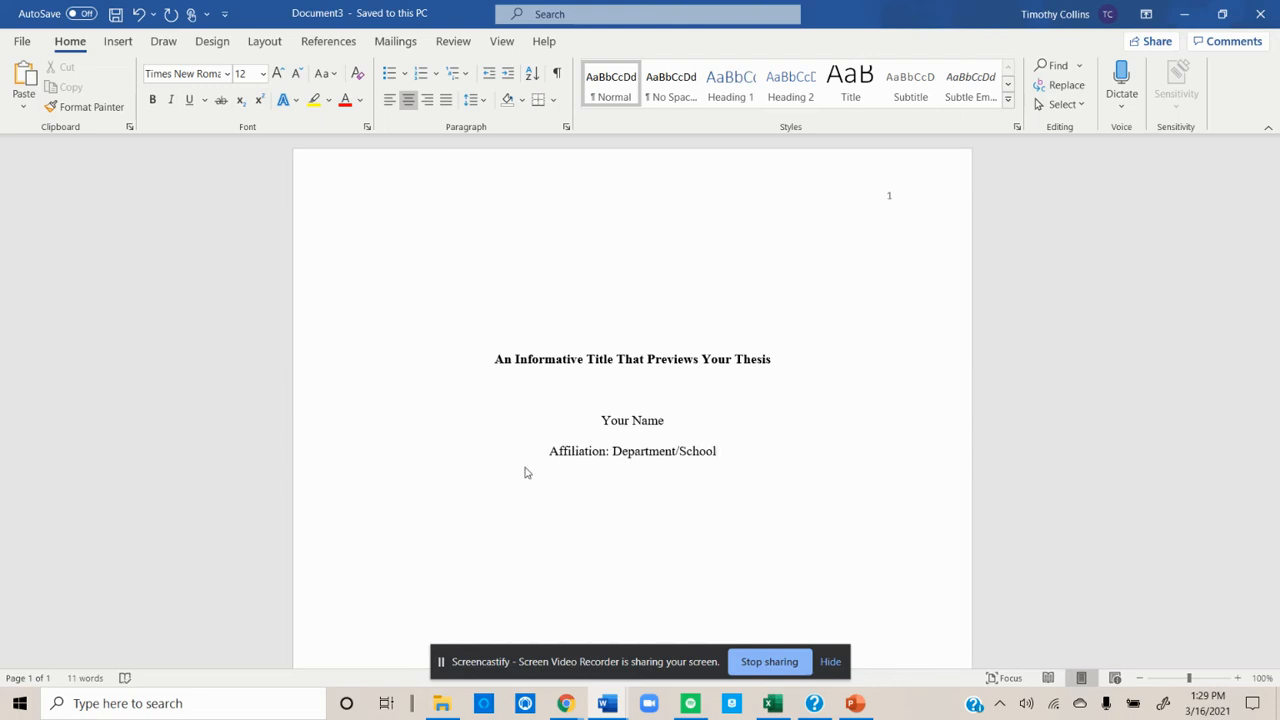
pyautogui.press('Return')
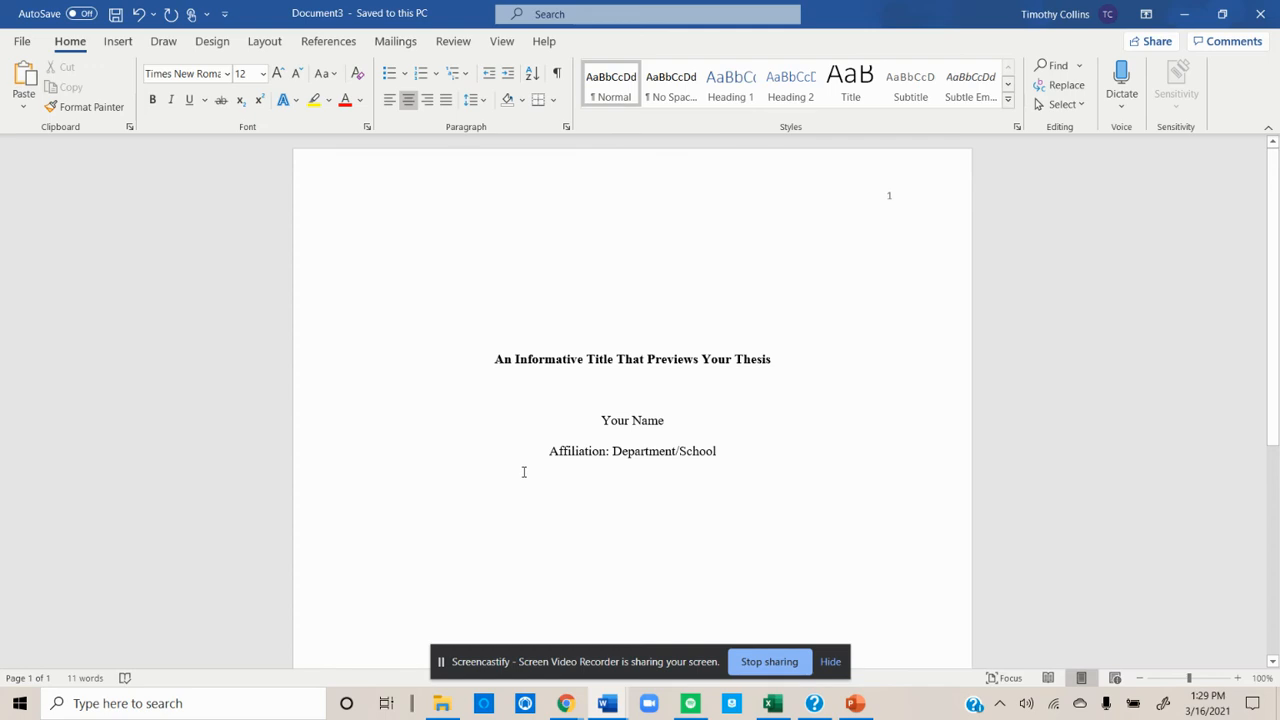
# Add the lines "Course", "Instructor's Name" and "Formal Date" below the affiliation line.
pyautogui.write('Course')
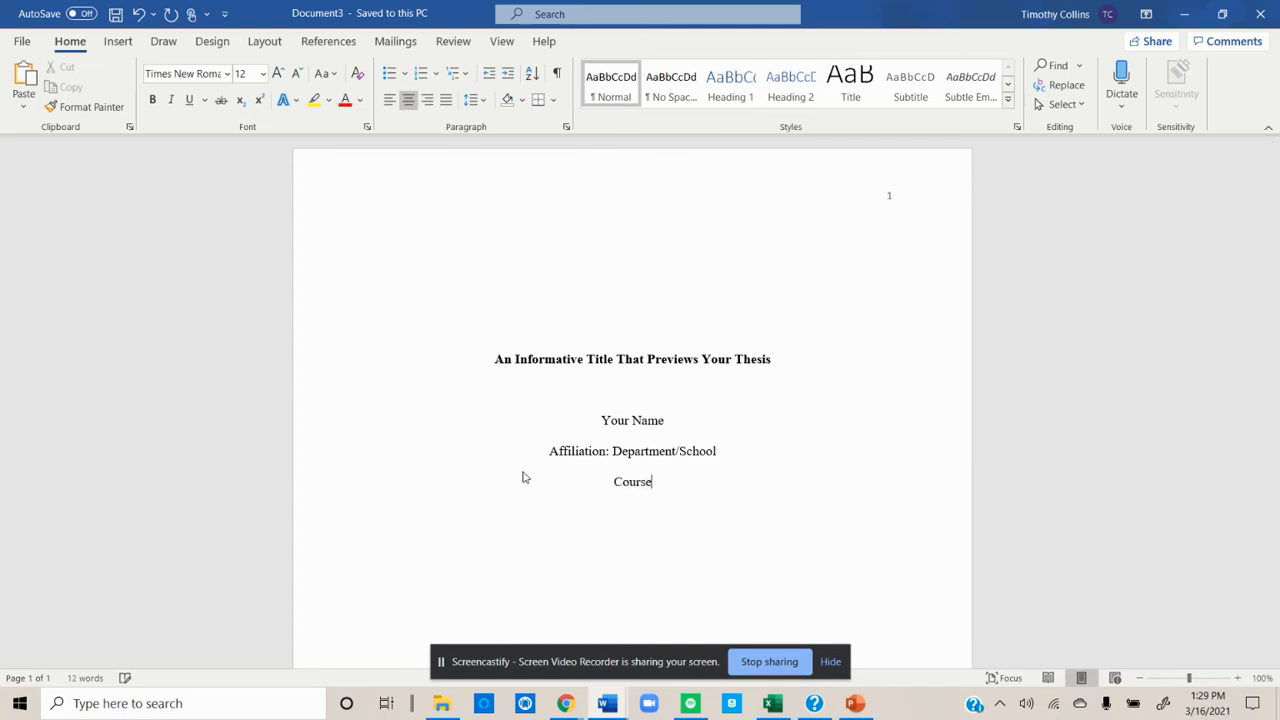
pyautogui.press('Return')
pyautogui.write('Instruct')
pyautogui.write("or's")
pyautogui.write(' Name')
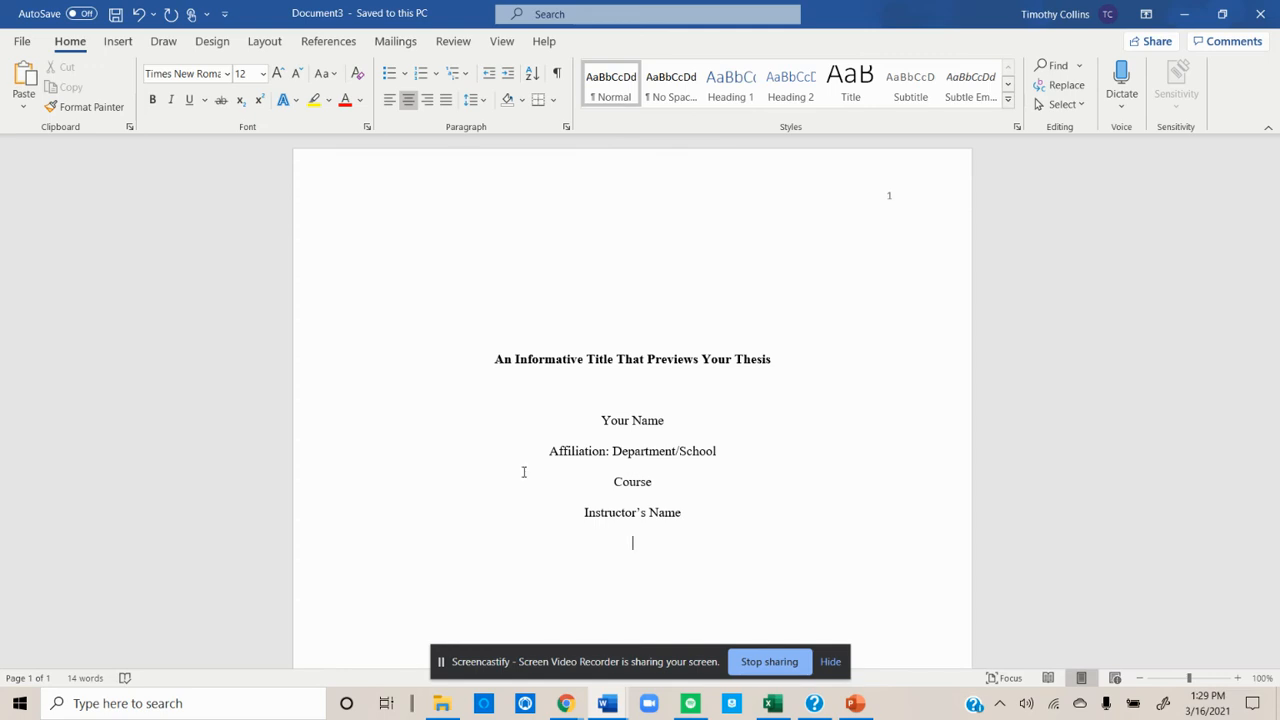
pyautogui.write('Formal Date')
# Try to reach a second page by adding blank lines below the Formal Date line.
pyautogui.scroll(1, 522, 476)
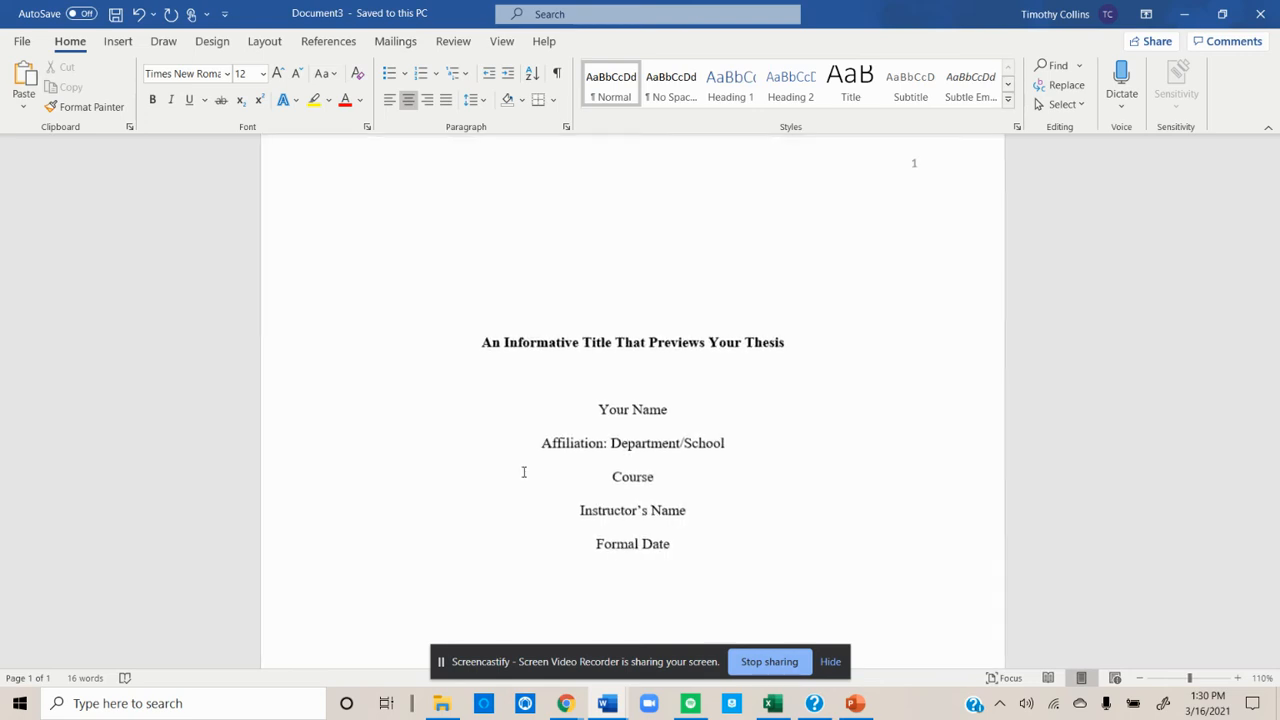
pyautogui.scroll(-6, 510, 472)
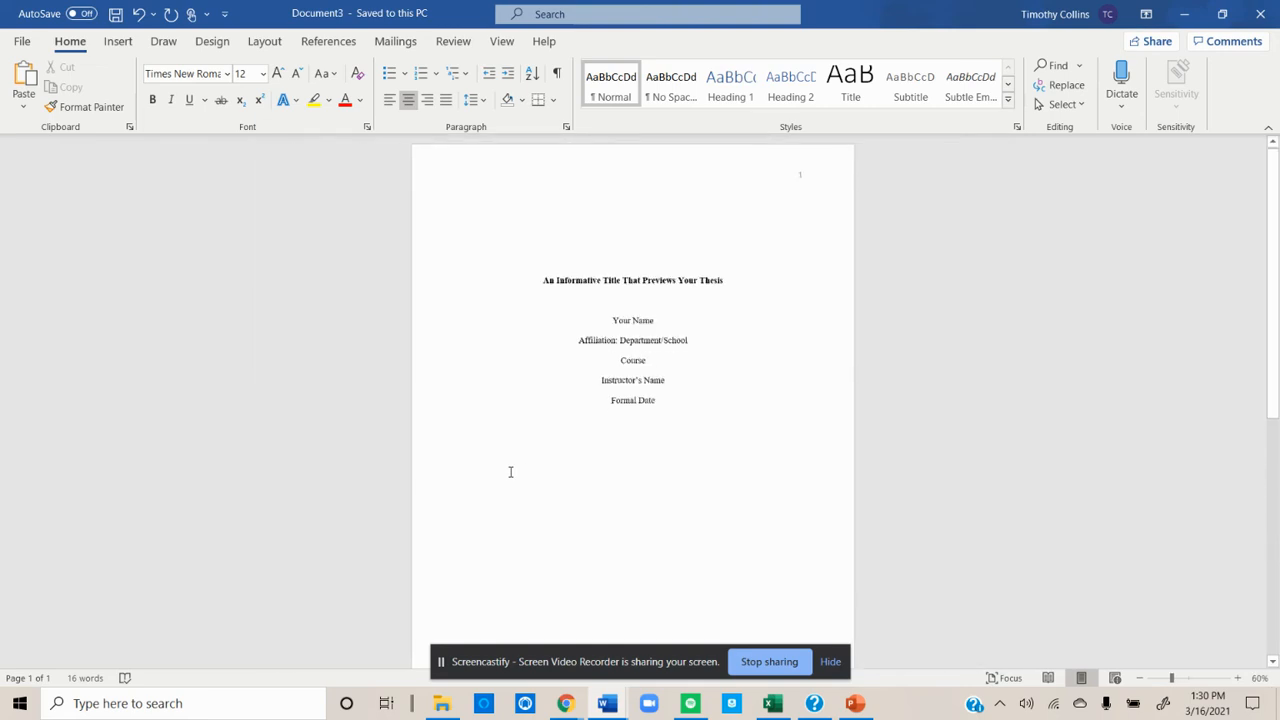
pyautogui.scroll(3, 510, 472)
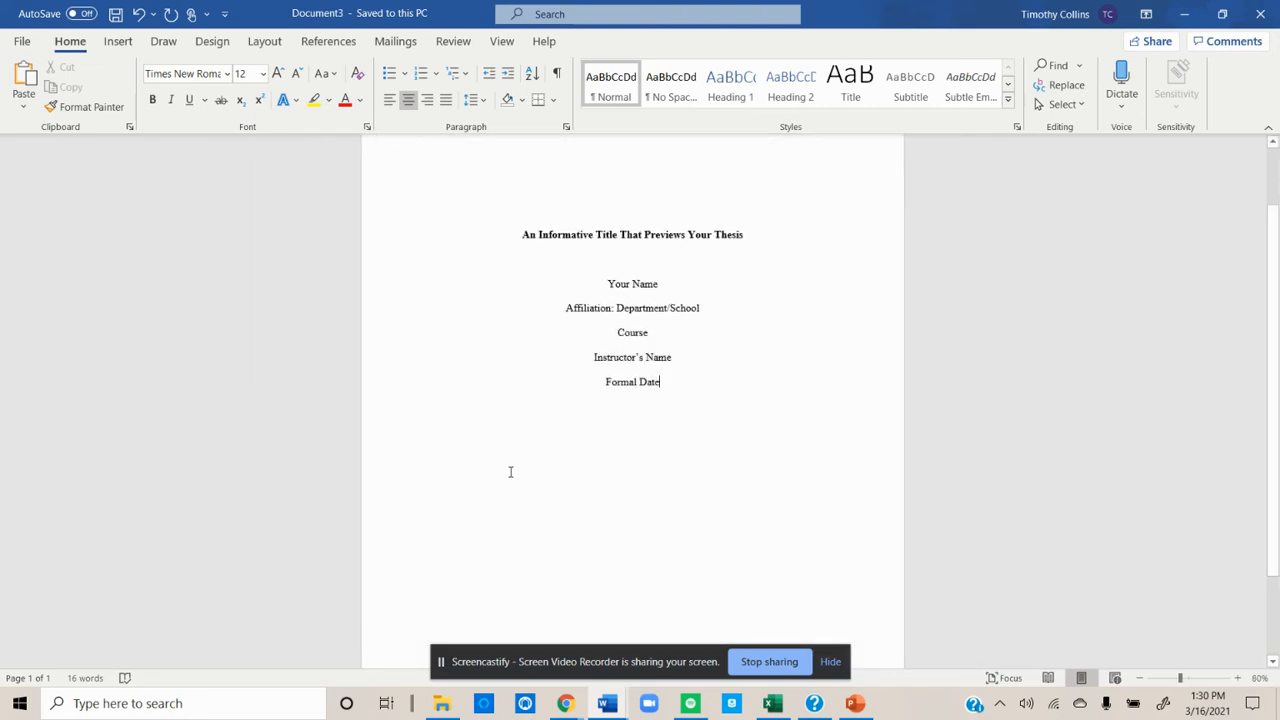
pyautogui.scroll(1, 510, 472)
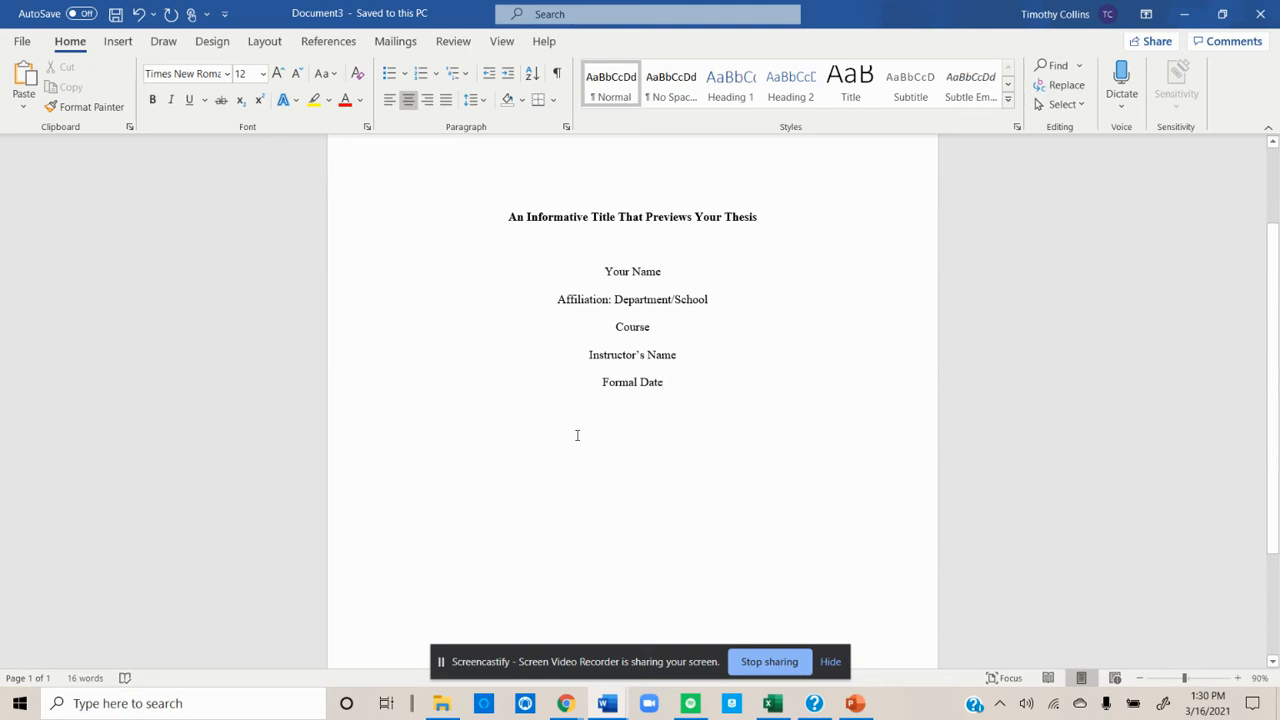
pyautogui.press('Return')
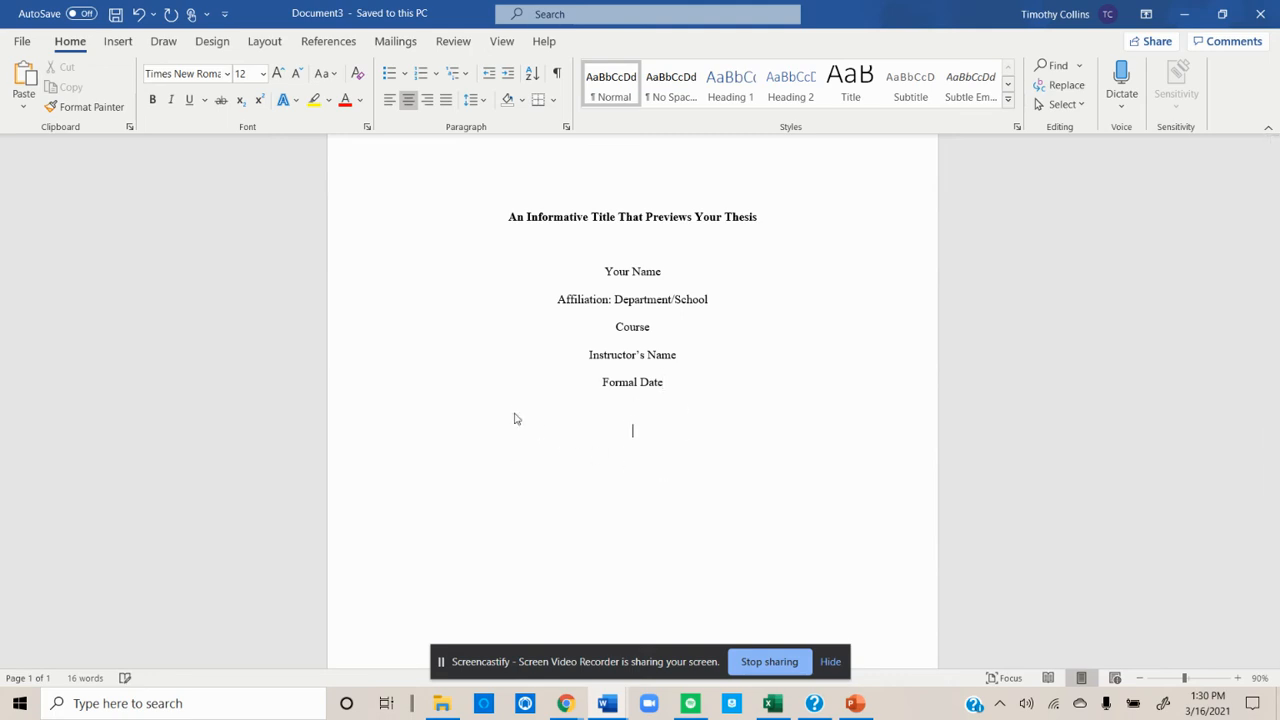
pyautogui.hotkey('ctrl', 'Return')
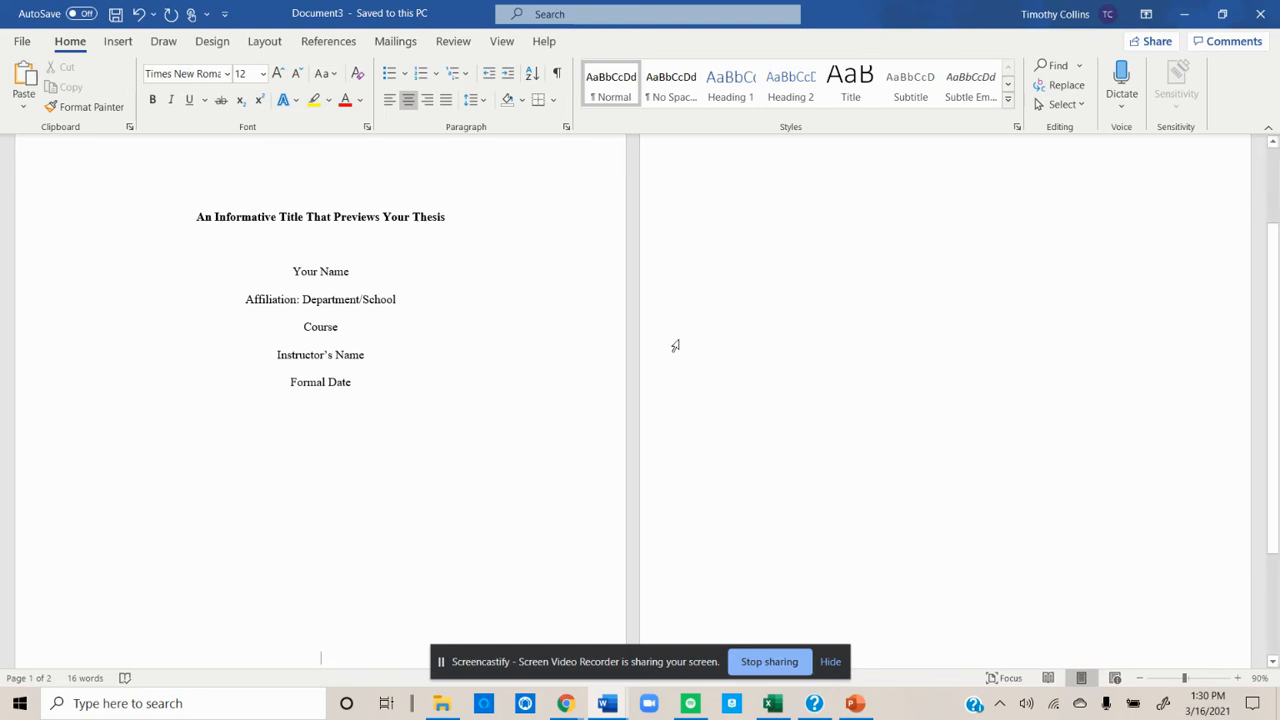
pyautogui.scroll(3, 741, 357)
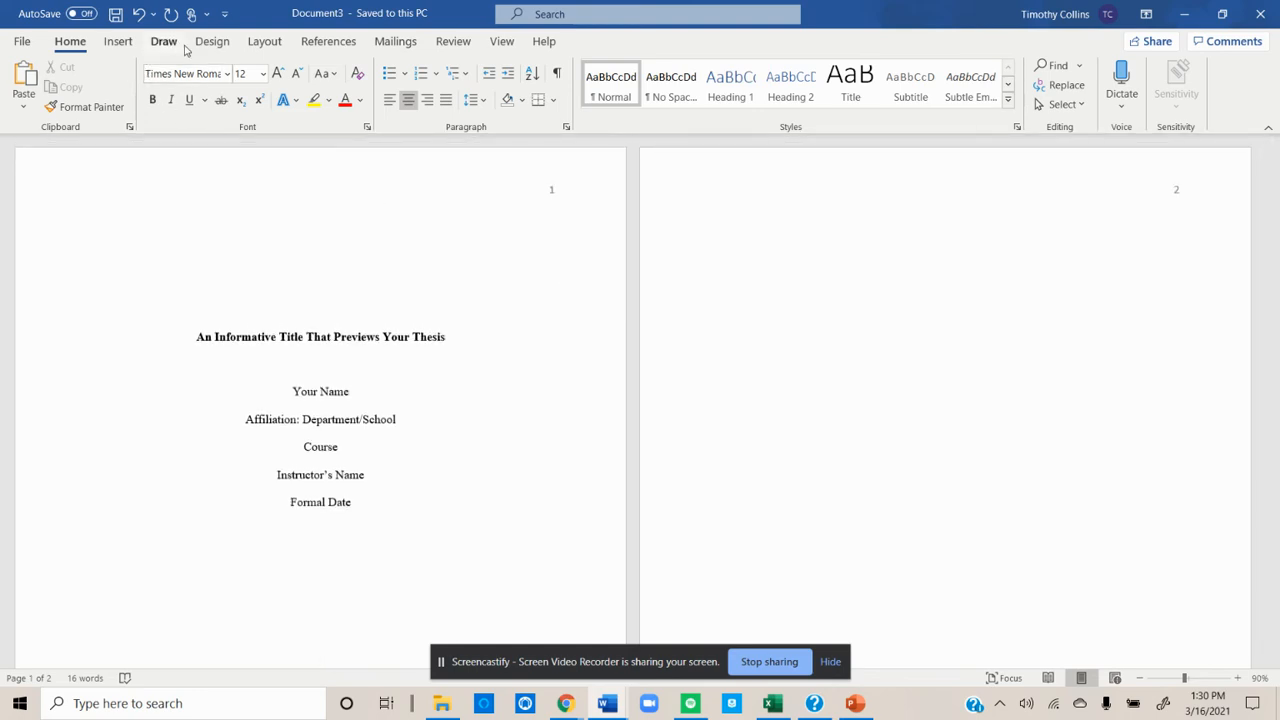
pyautogui.click(502, 41)
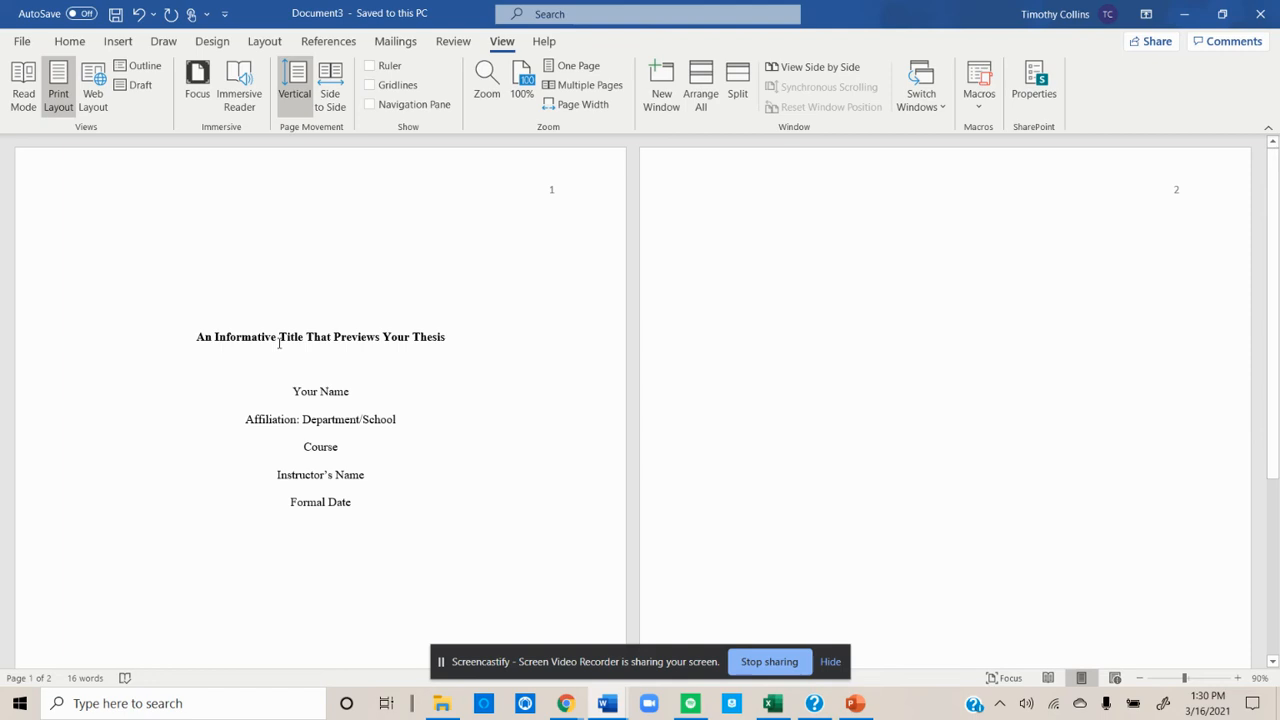
pyautogui.keyDown('ctrl'); pyautogui.scroll(5, 279, 342); pyautogui.keyUp('ctrl')
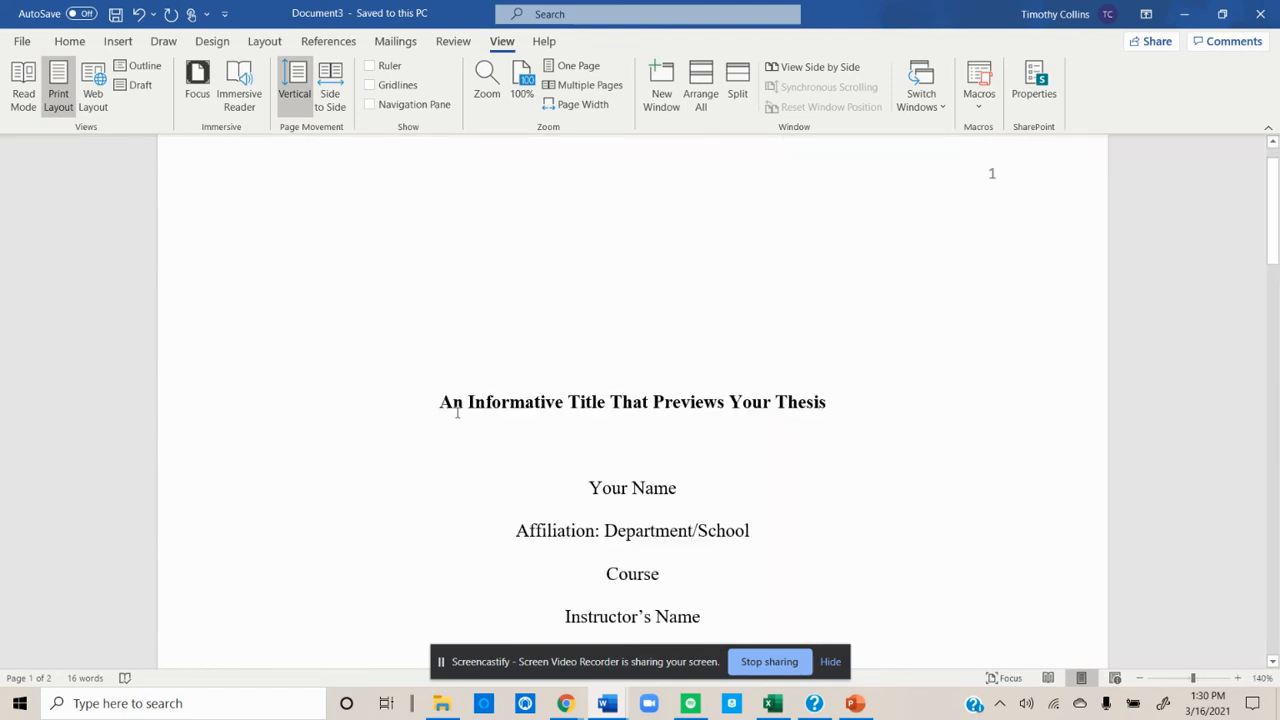
pyautogui.keyDown('ctrl'); pyautogui.scroll(-3, 463, 414); pyautogui.keyUp('ctrl')
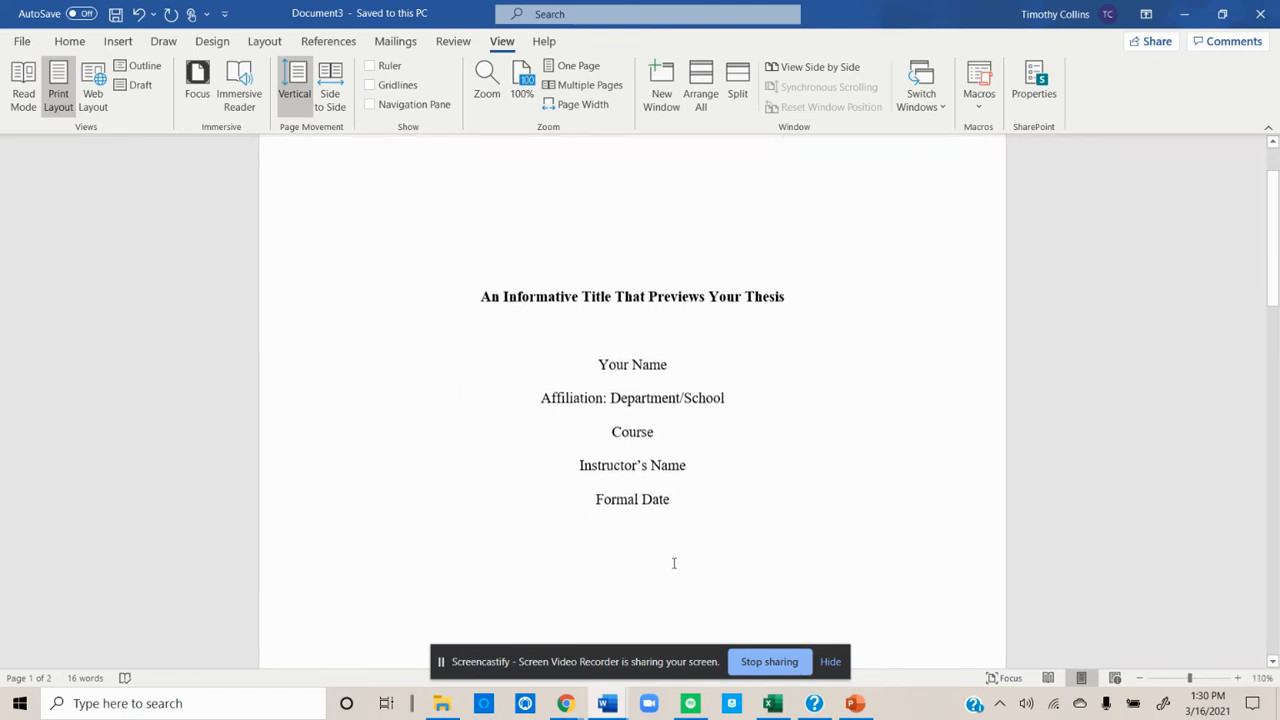
pyautogui.scroll(-6, 674, 563)
pyautogui.scroll(3, 654, 453)
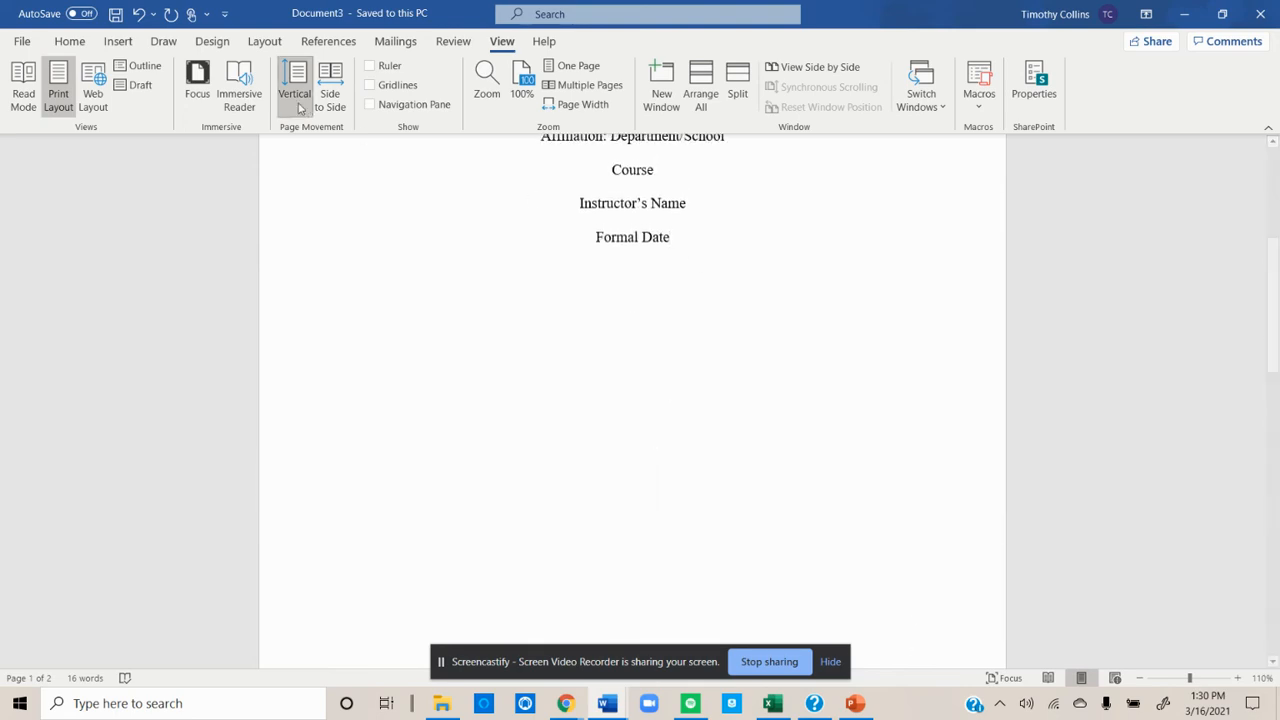
# Insert a page break after the Formal Date line to start page 2.
pyautogui.click(70, 42)
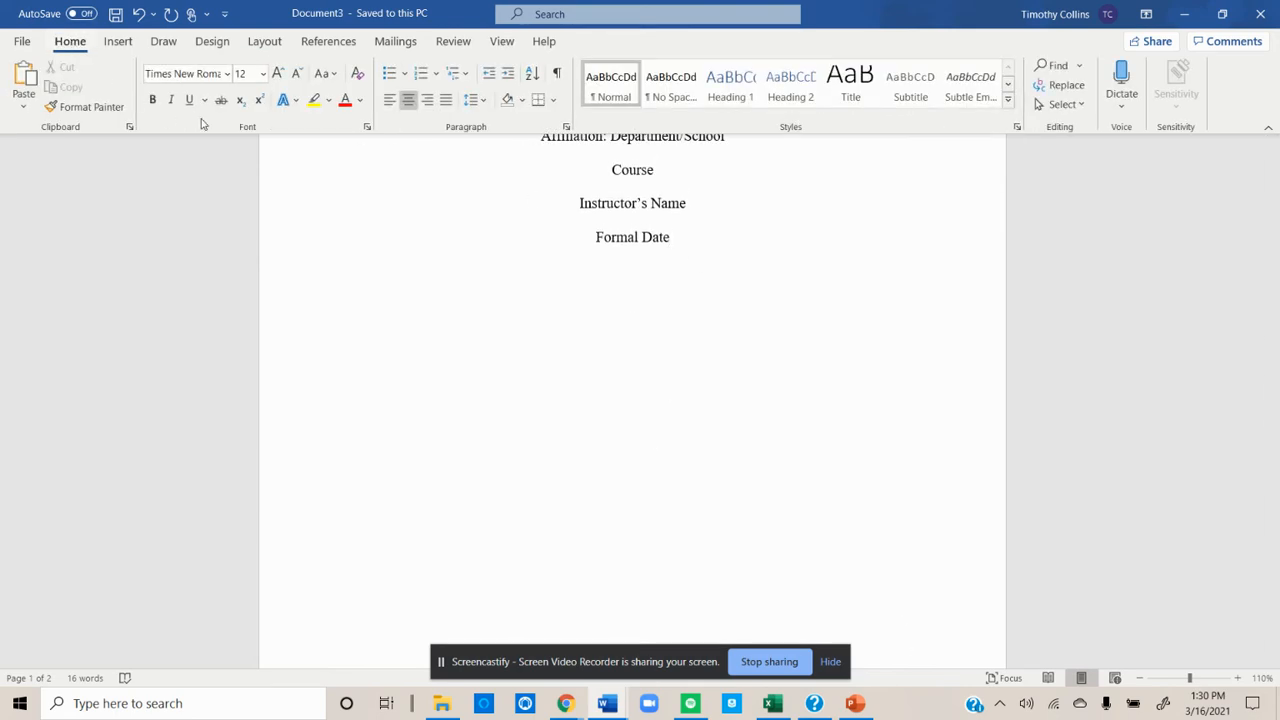
pyautogui.click(118, 42)
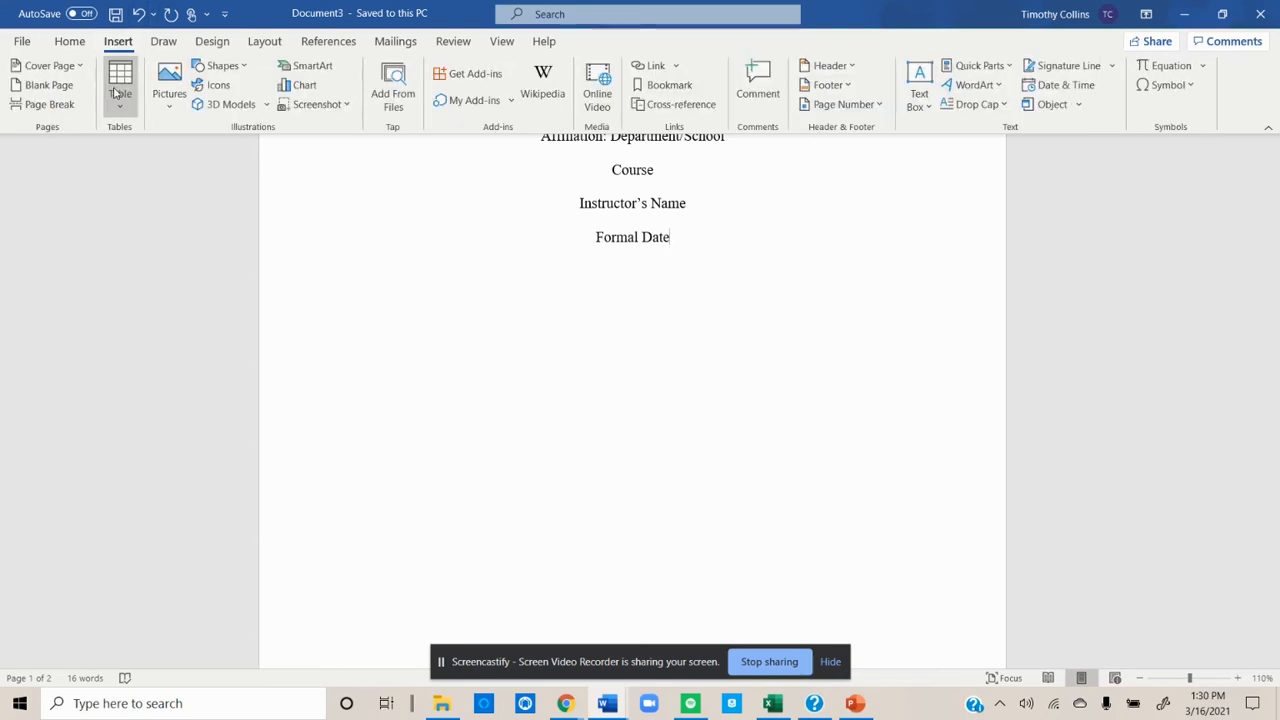
pyautogui.click(60, 106)
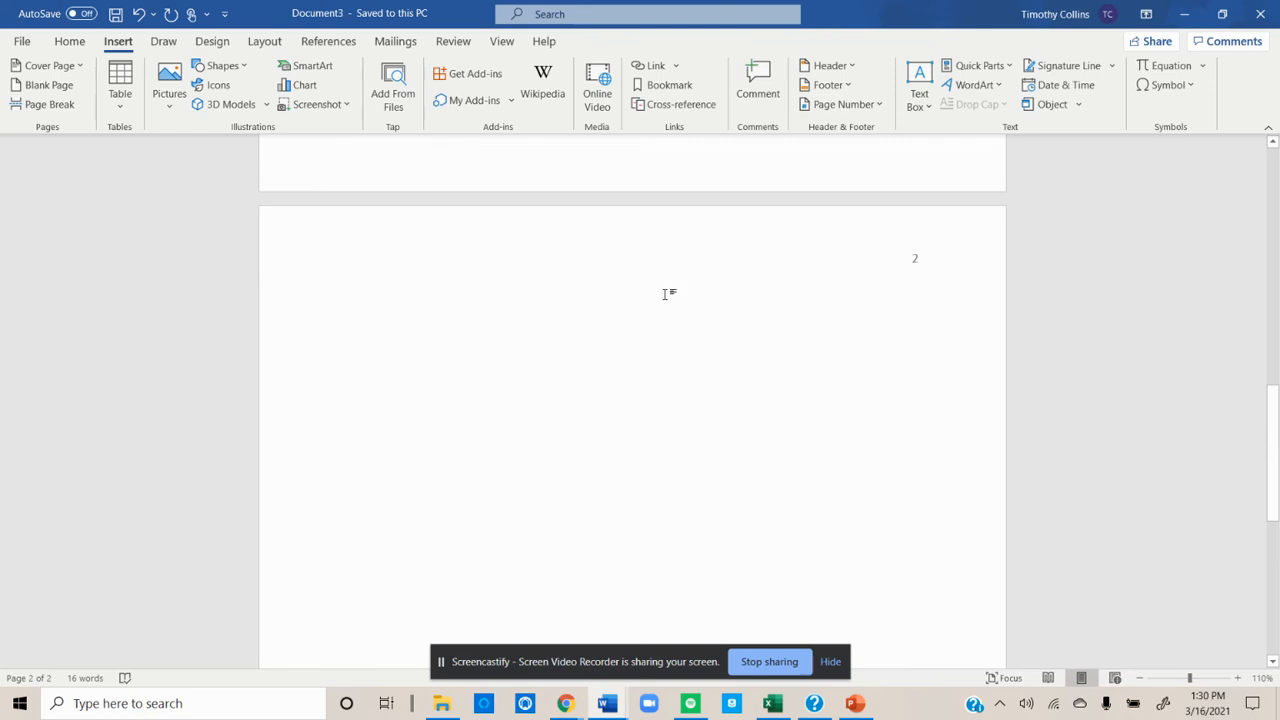
# Enter the title "An Informative Title That Previews Your Thesis" on the first line of page 2.
pyautogui.scroll(4, 654, 294)
pyautogui.scroll(-1, 654, 294)
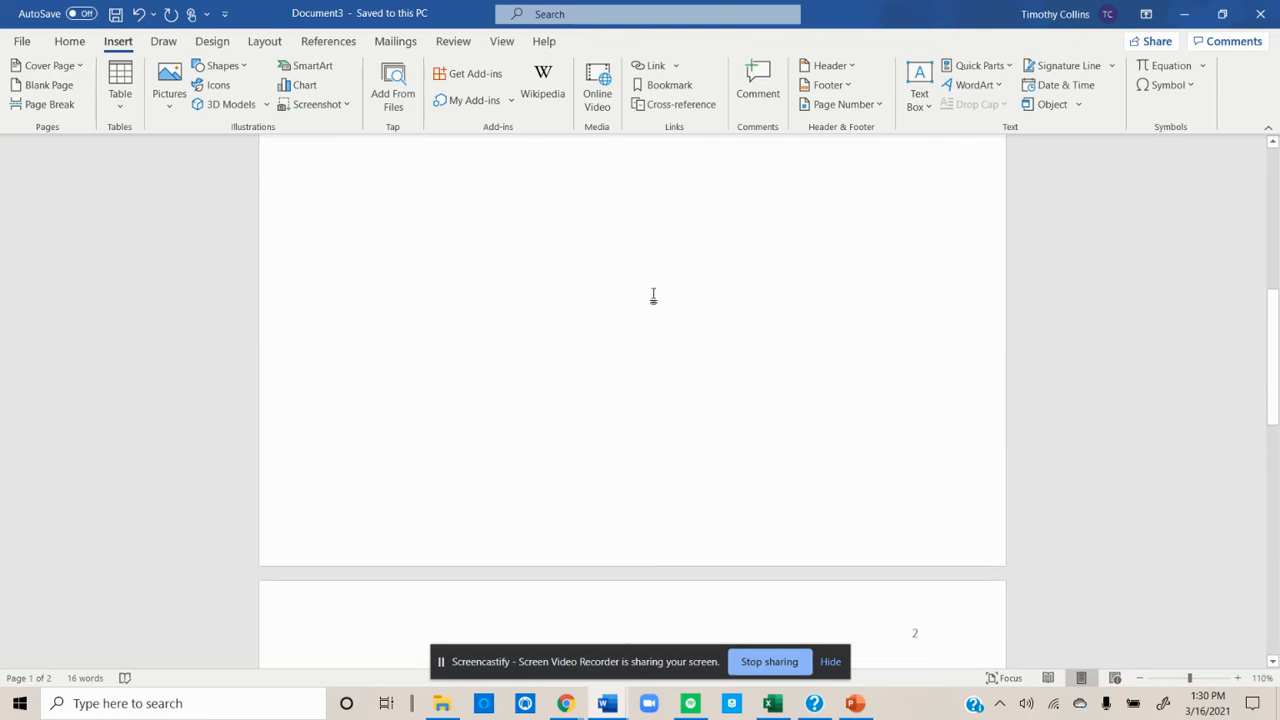
pyautogui.scroll(-4, 653, 296)
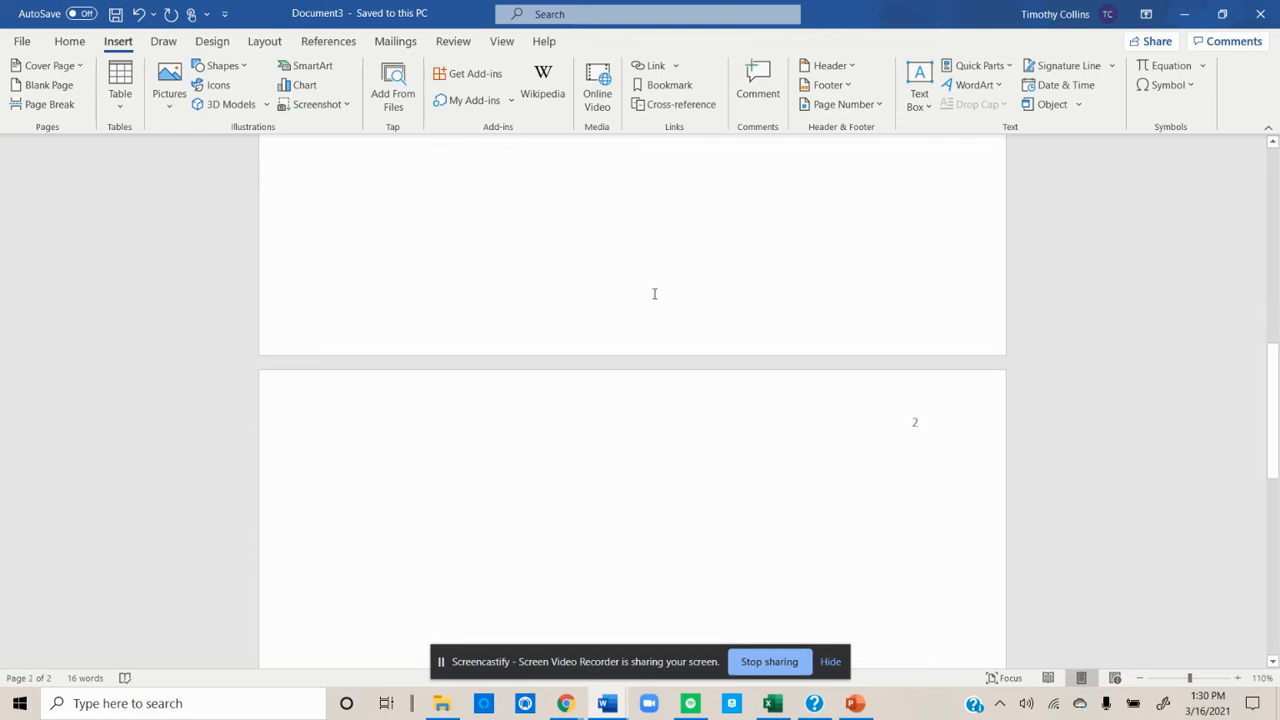
pyautogui.write('An')
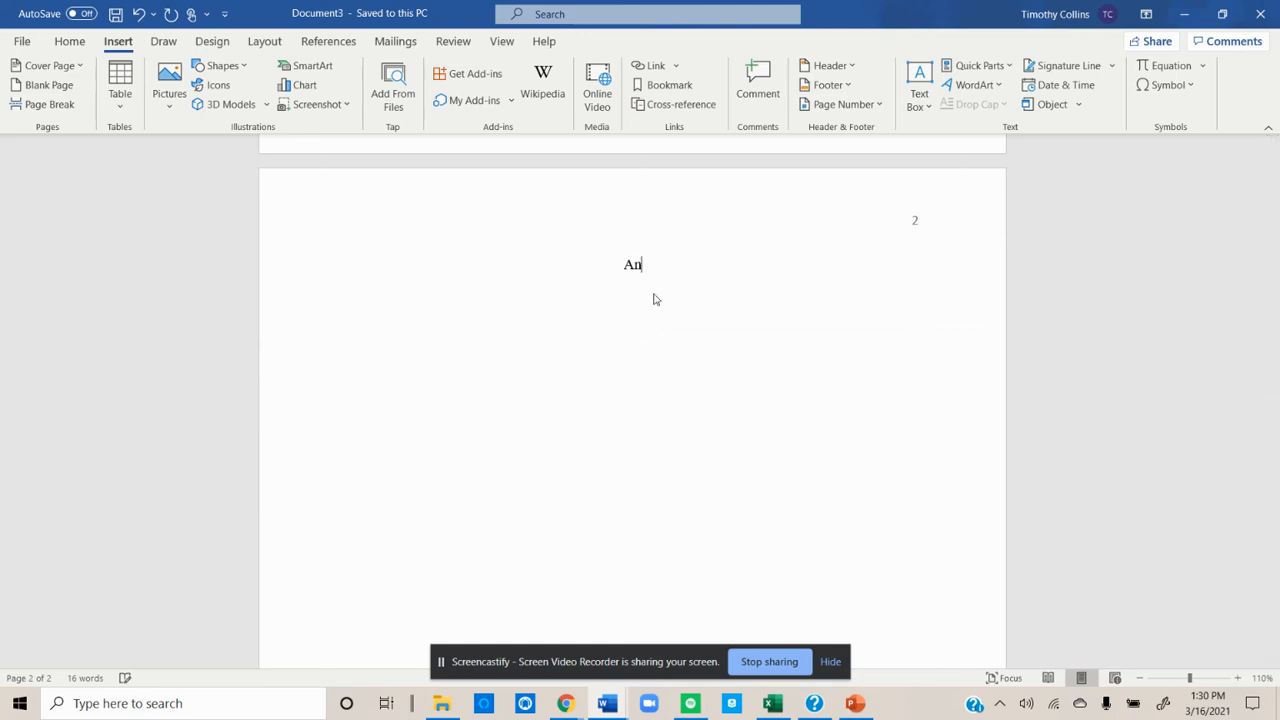
pyautogui.write(' Informative ')
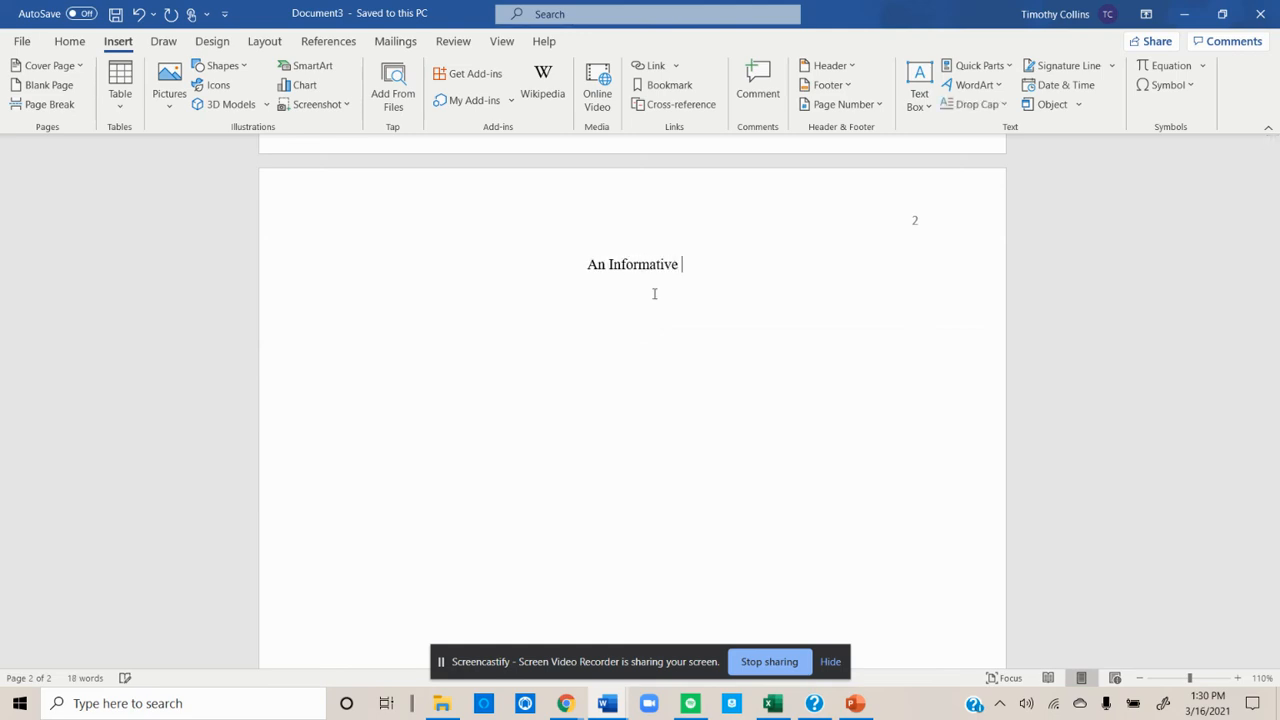
pyautogui.write('Title That P')
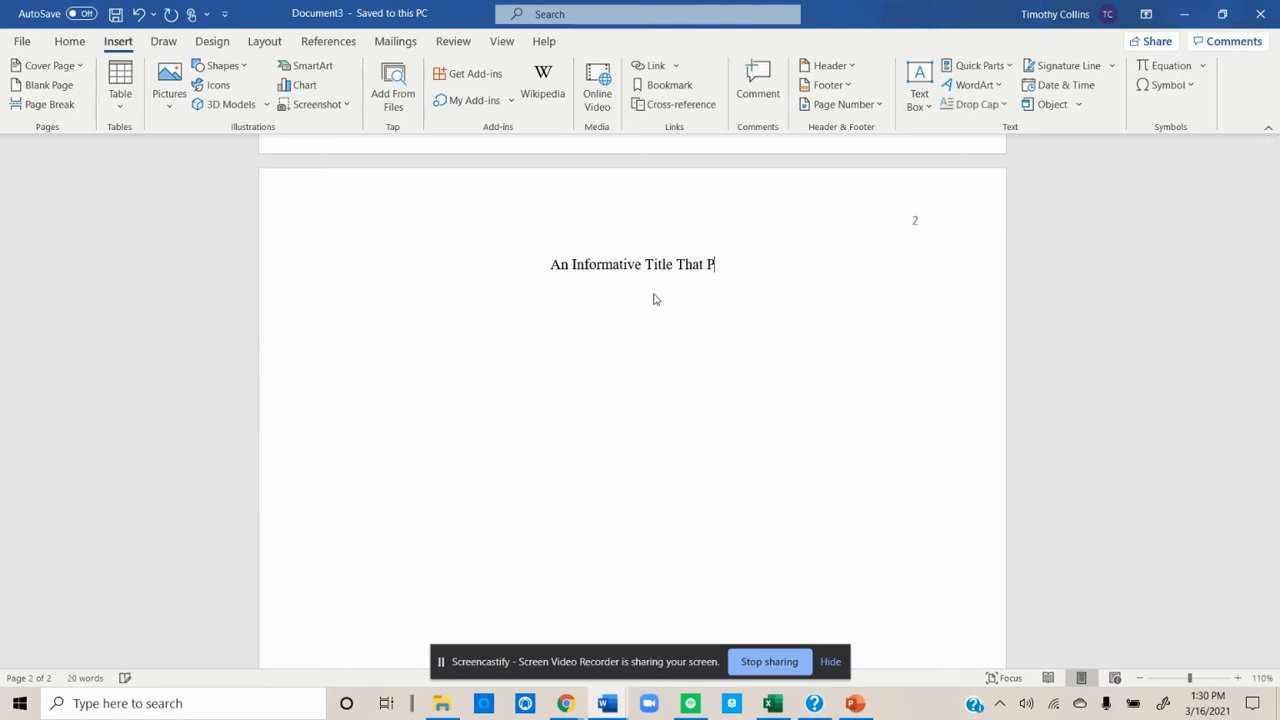
pyautogui.write('reviews ')
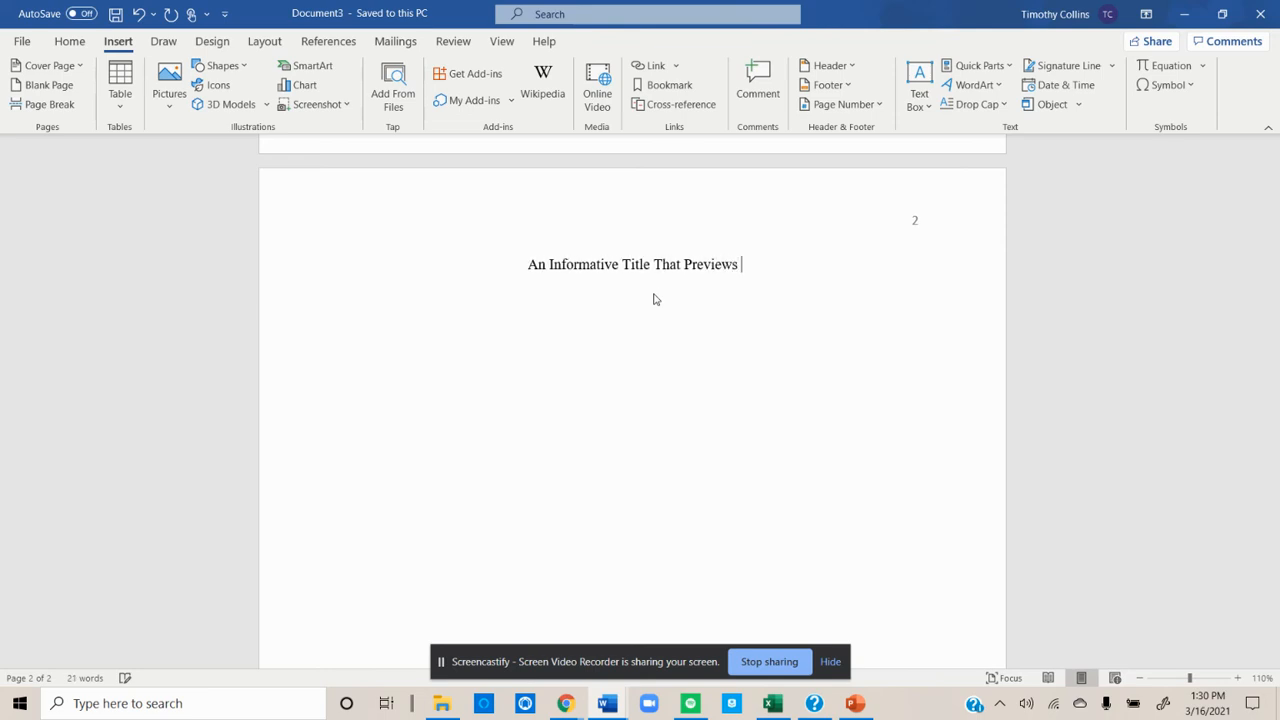
pyautogui.write('Your Thesis')
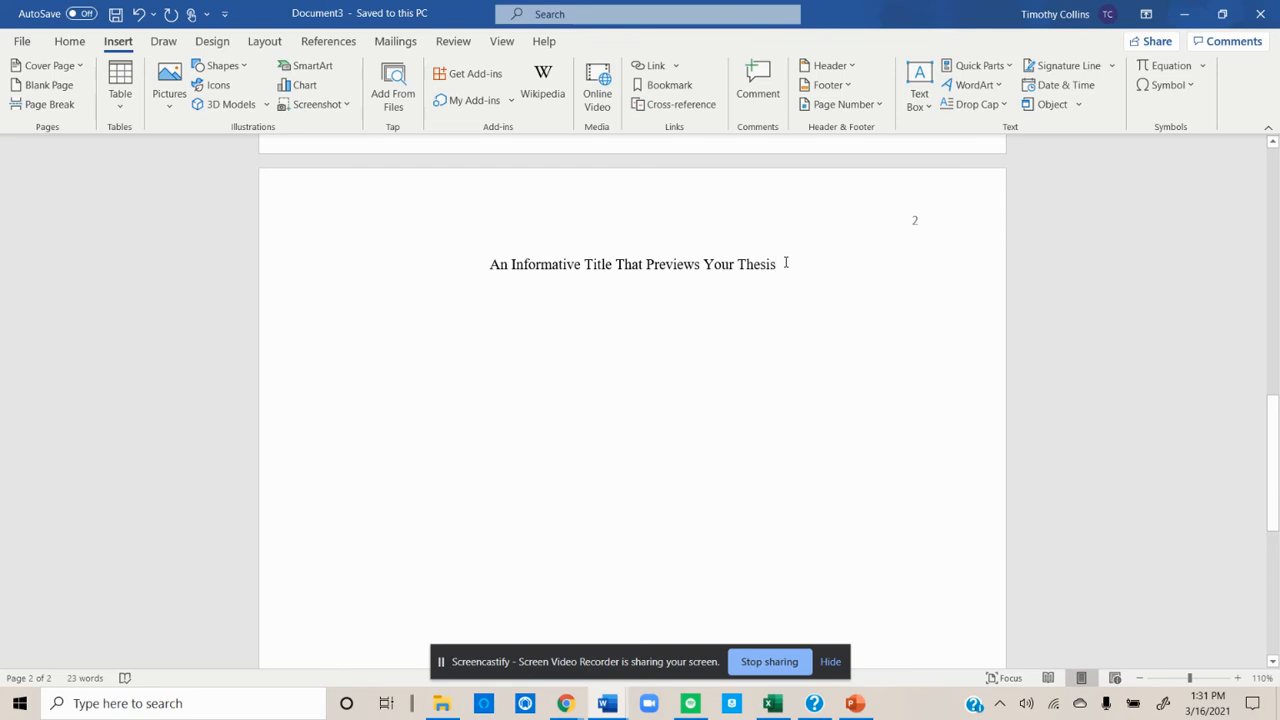
# Make the title on page 2 bold.
pyautogui.moveTo(786, 263); pyautogui.dragTo(500, 275)
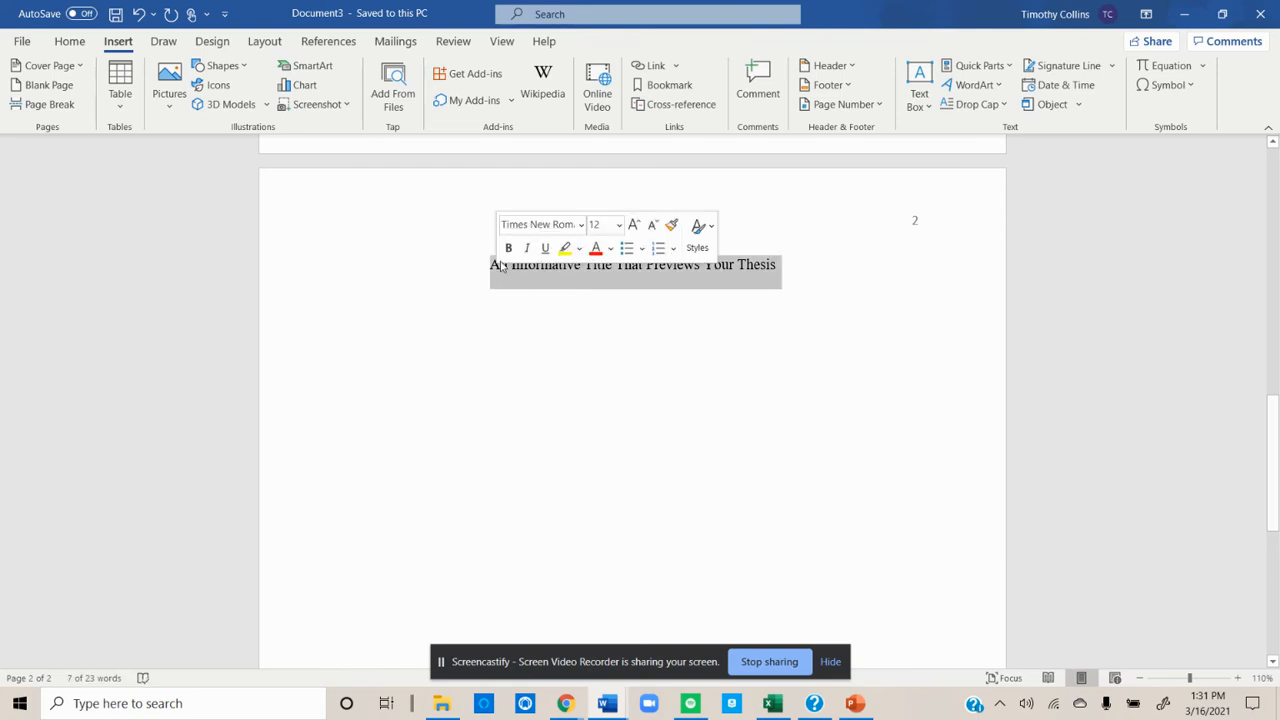
pyautogui.click(508, 248)
pyautogui.click(557, 294)
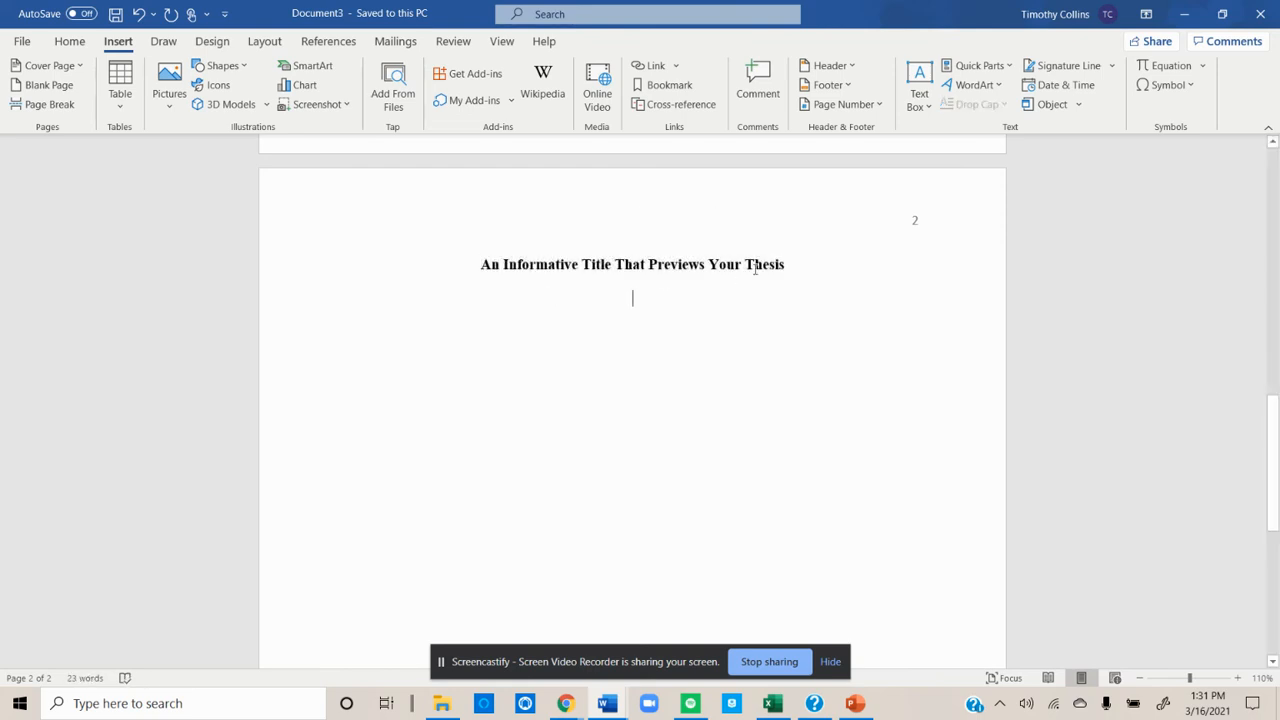
# Start a left-aligned, non-bold line with a first-line indent below the page 2 title.
pyautogui.click(788, 265)
pyautogui.press('Return')
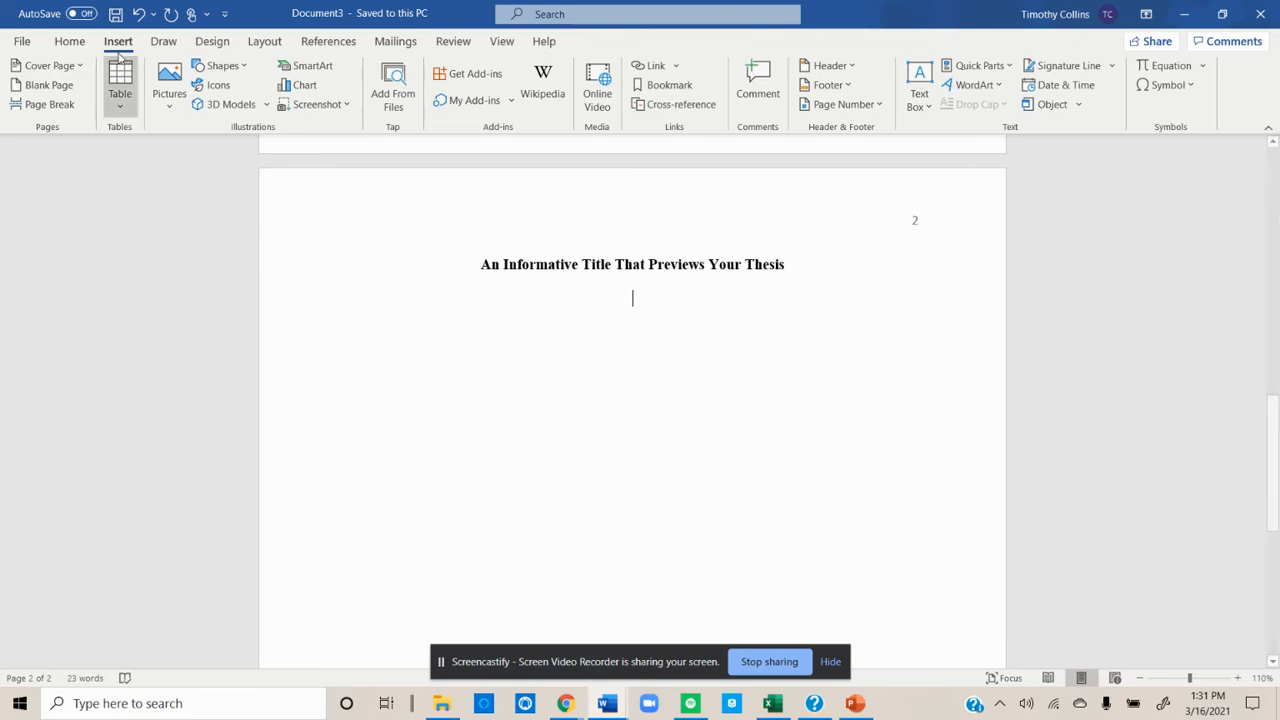
pyautogui.click(70, 41)
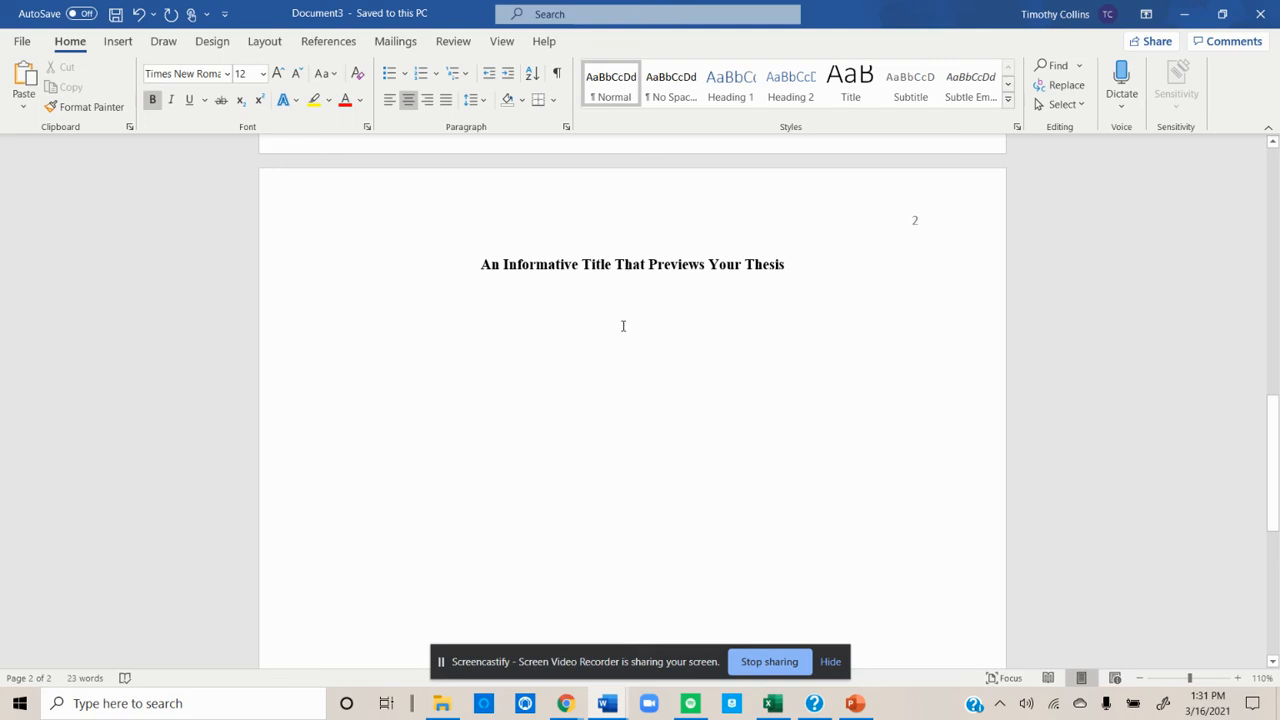
pyautogui.click(389, 104)
pyautogui.write('Begi')
pyautogui.press('BackSpace')
pyautogui.press('BackSpace')
pyautogui.press('BackSpace')
pyautogui.press('BackSpace')
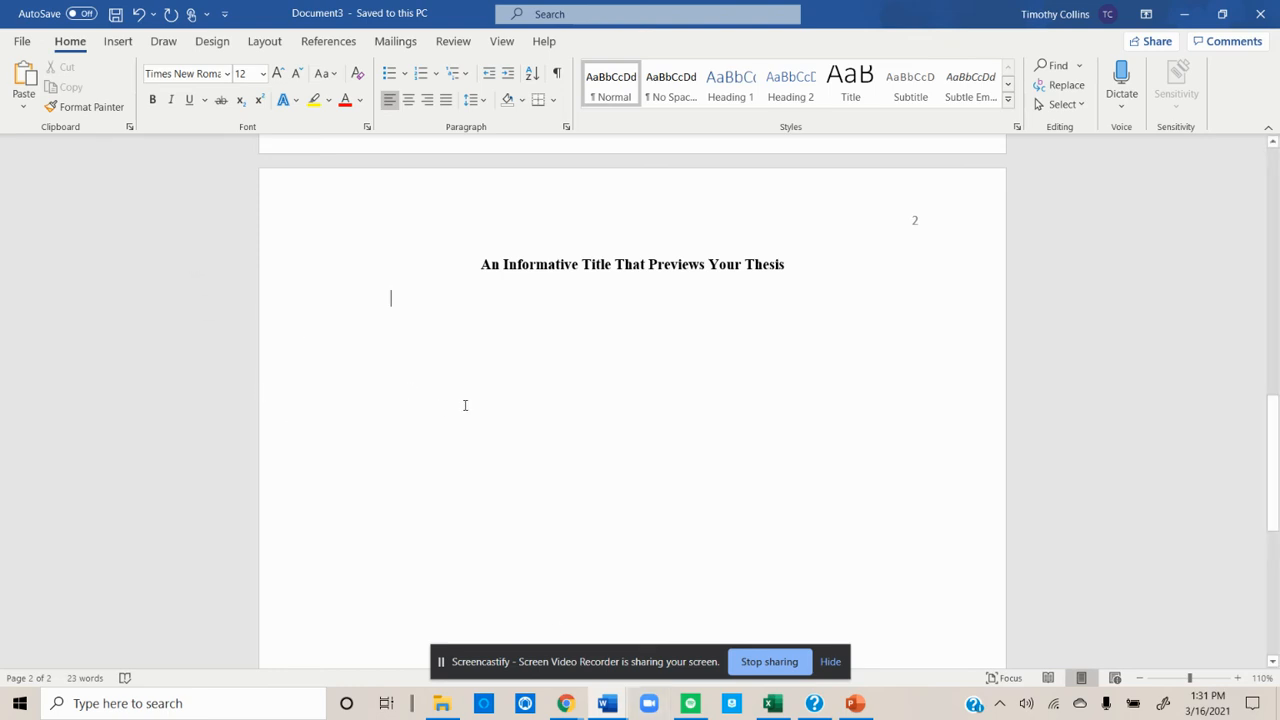
# Write the body text "Begin your essay here and when you get to the end, do another page break and begin the references page.".
pyautogui.click(508, 390)
pyautogui.write('Begin')
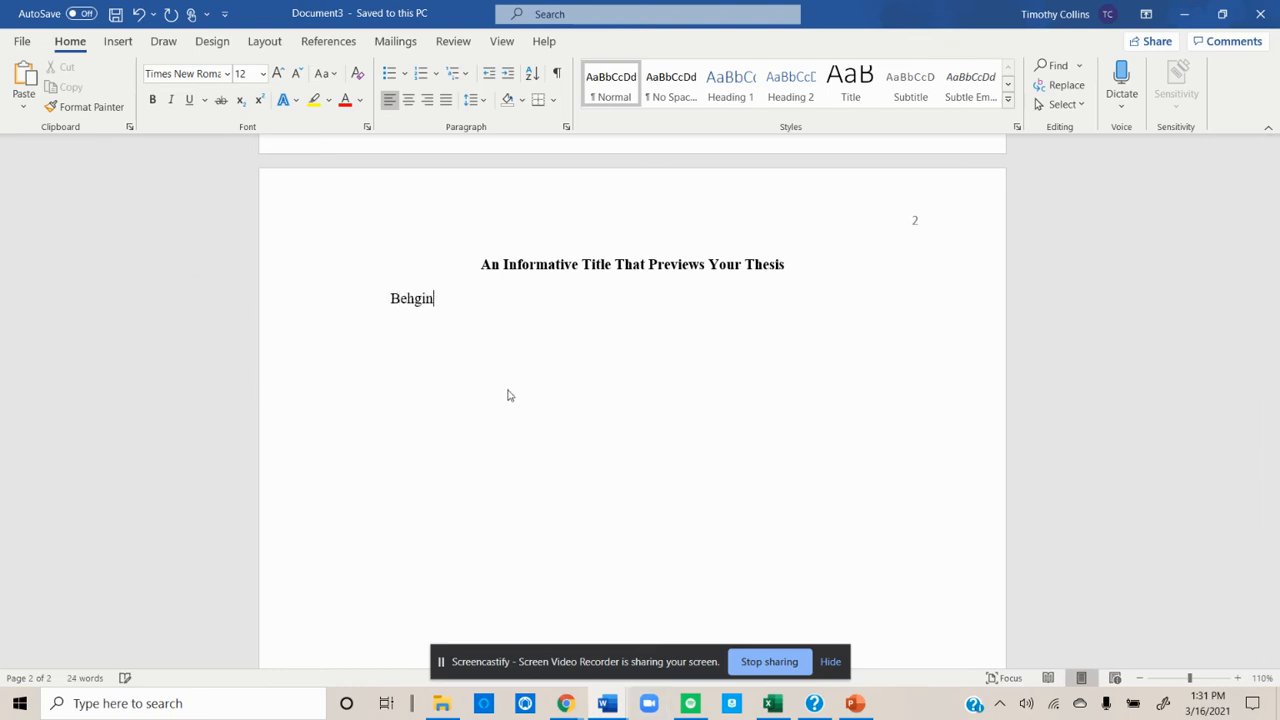
pyautogui.press('BackSpace')
pyautogui.press('BackSpace')
pyautogui.press('BackSpace')
pyautogui.write('in')
pyautogui.press('BackSpace')
pyautogui.press('BackSpace')
pyautogui.press('BackSpace')
pyautogui.write('gin your essay here and w')
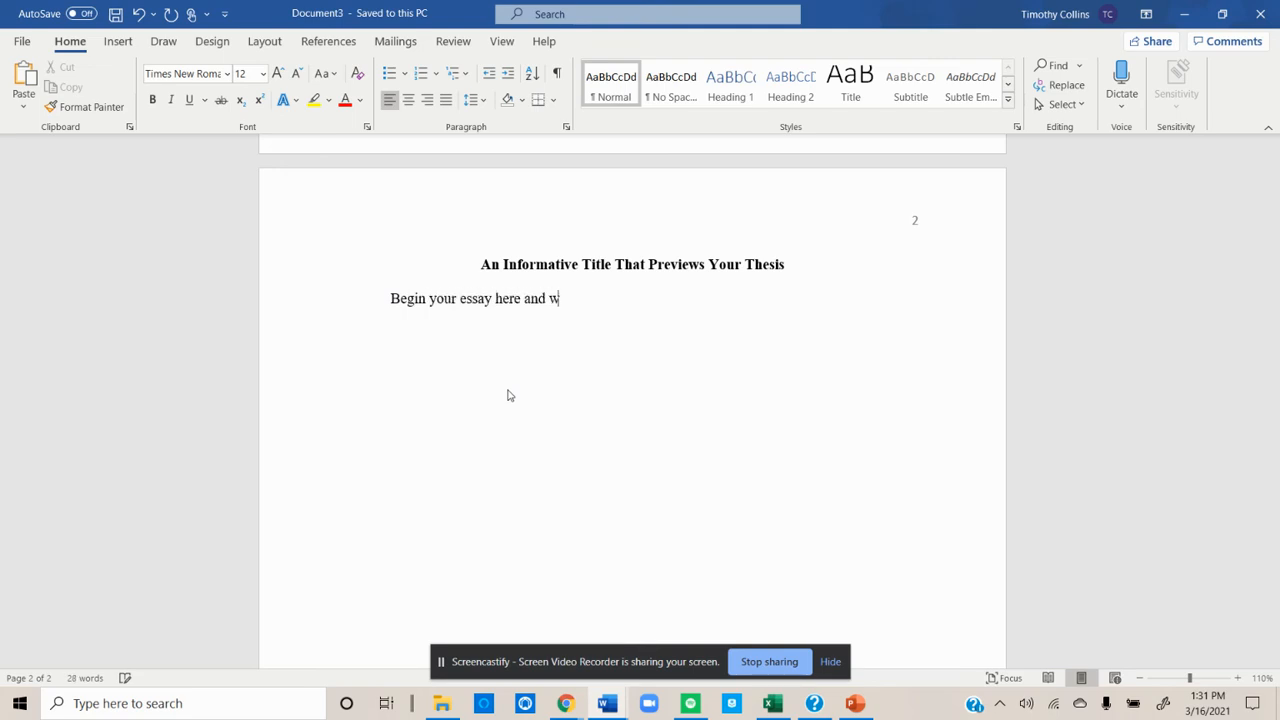
pyautogui.write('hen you get to the')
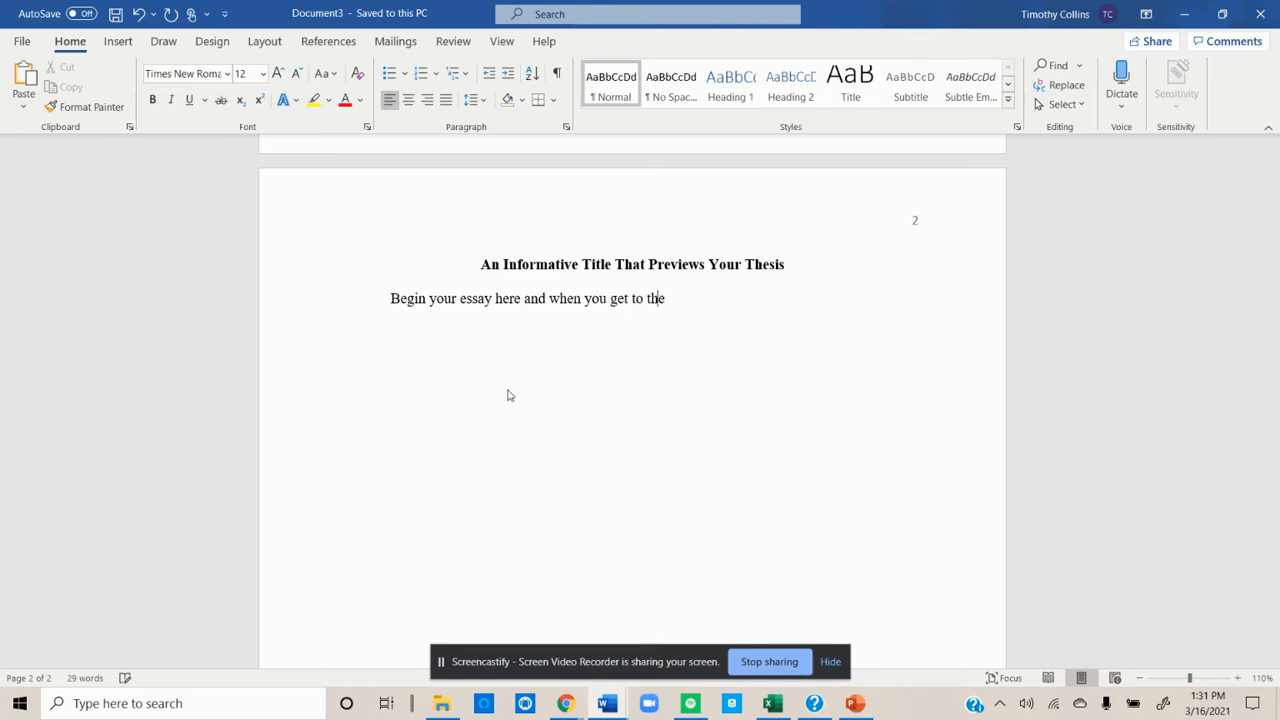
pyautogui.write(' end, do another page')
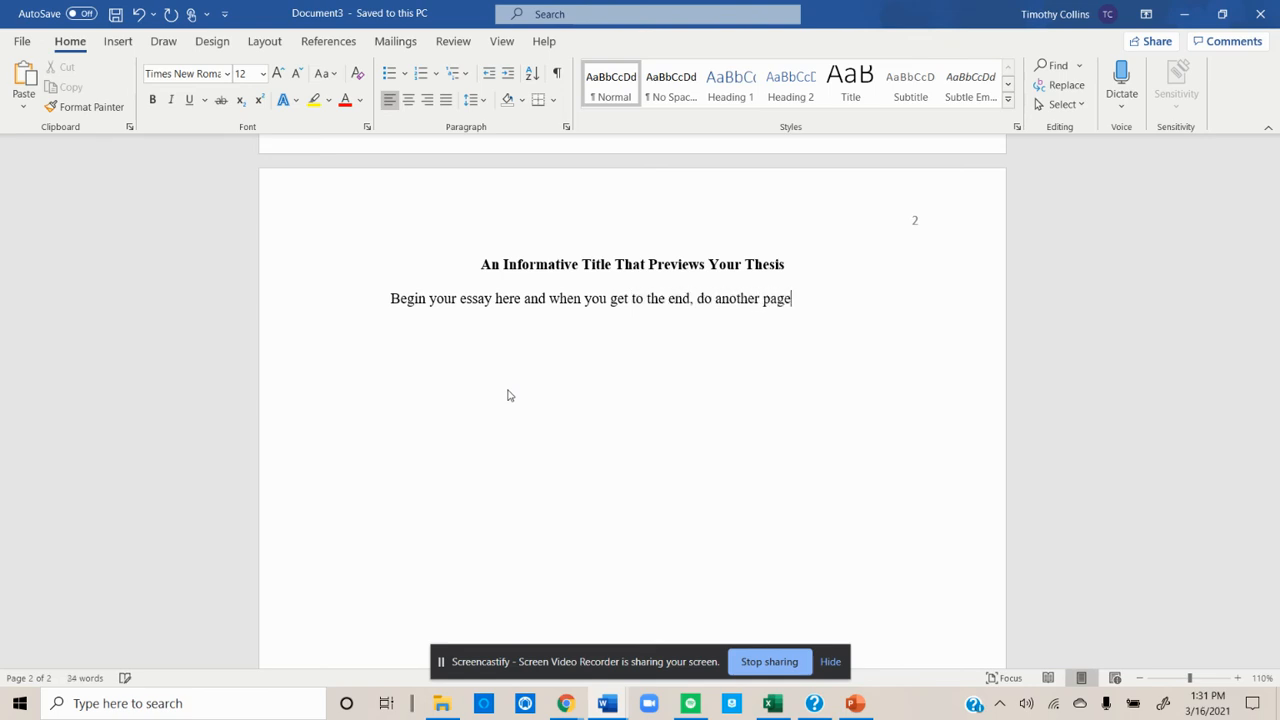
pyautogui.write(' break and bef')
pyautogui.press('BackSpace')
pyautogui.write('gin ')
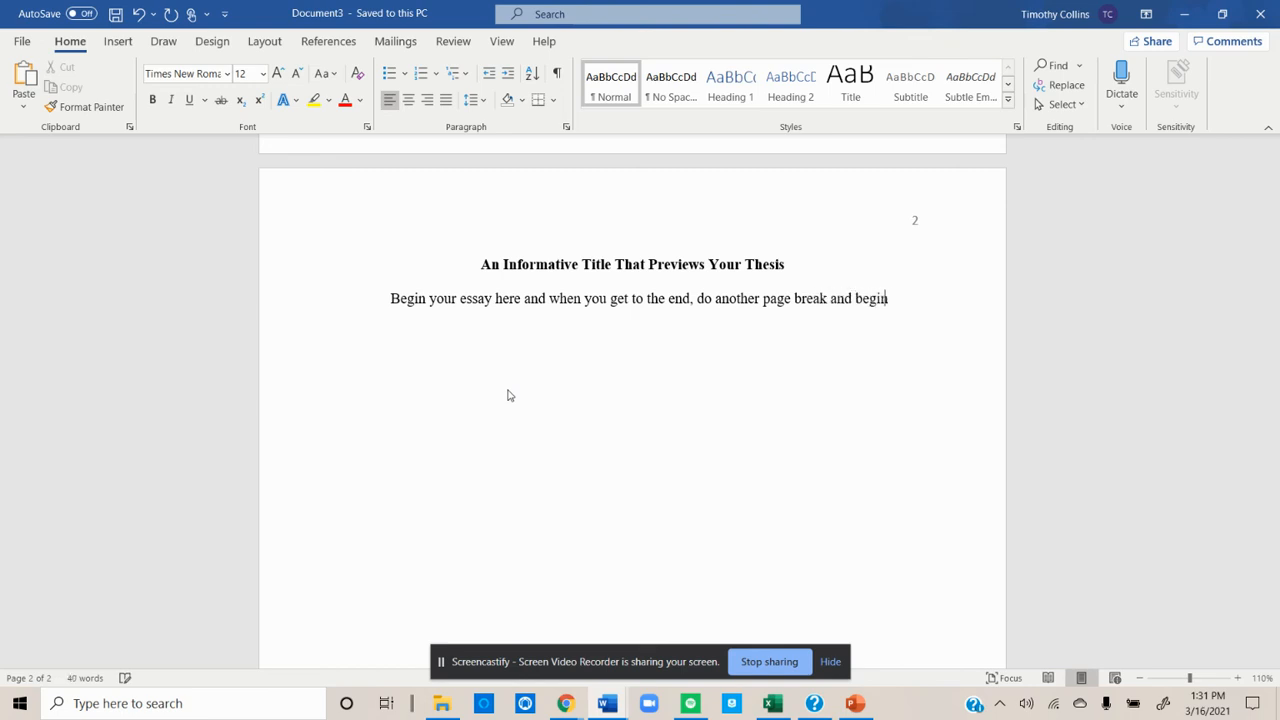
pyautogui.write('the references page.')
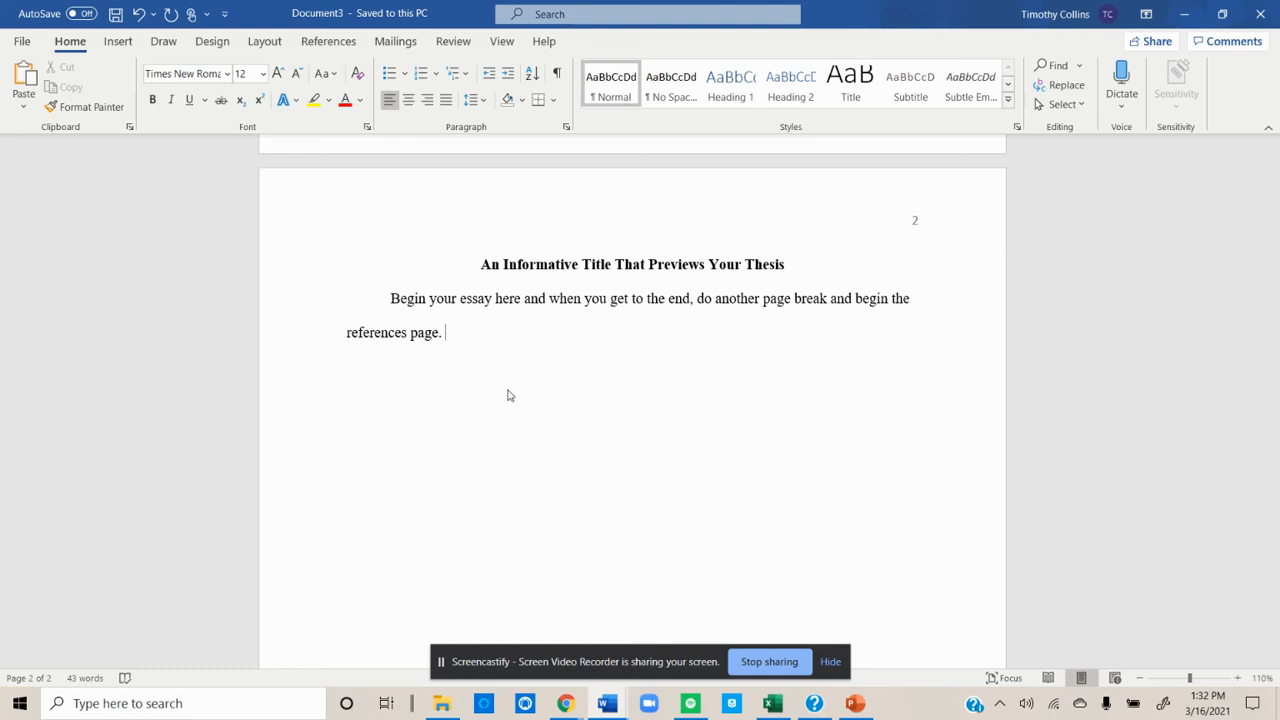
# Insert a page break after the body sentence to start page 3.
pyautogui.scroll(-5, 540, 416)
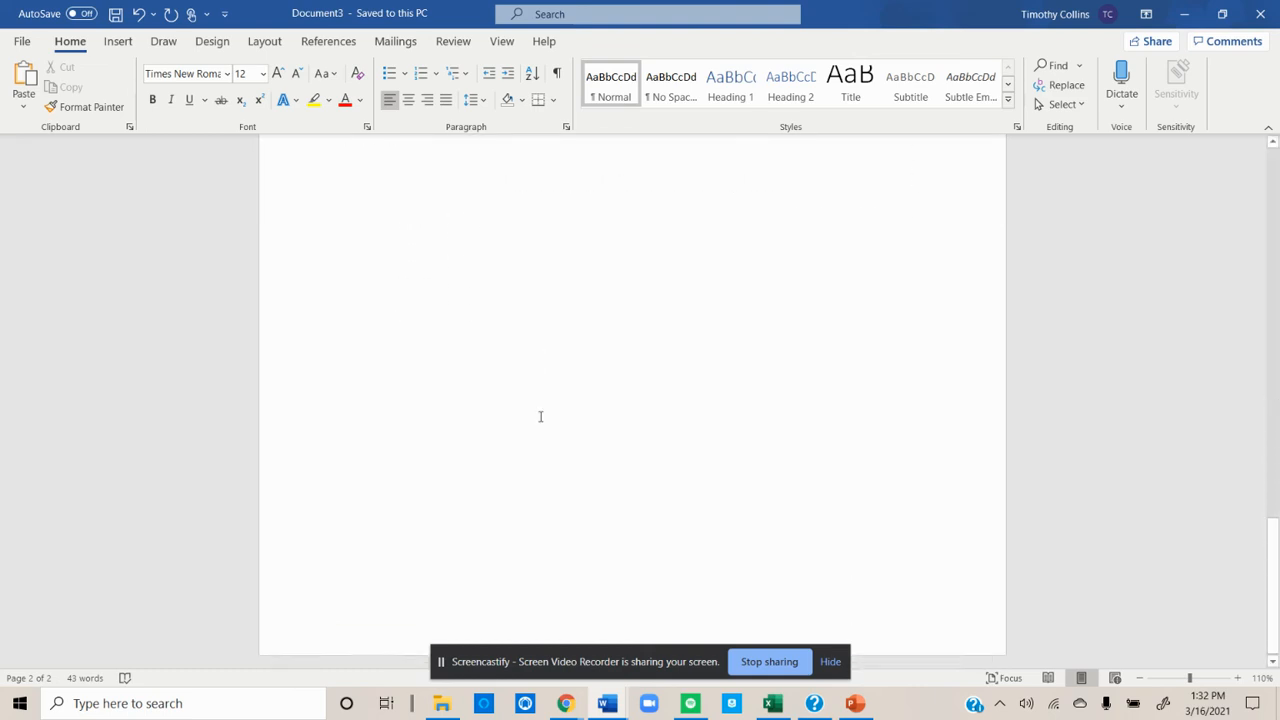
pyautogui.scroll(5, 540, 416)
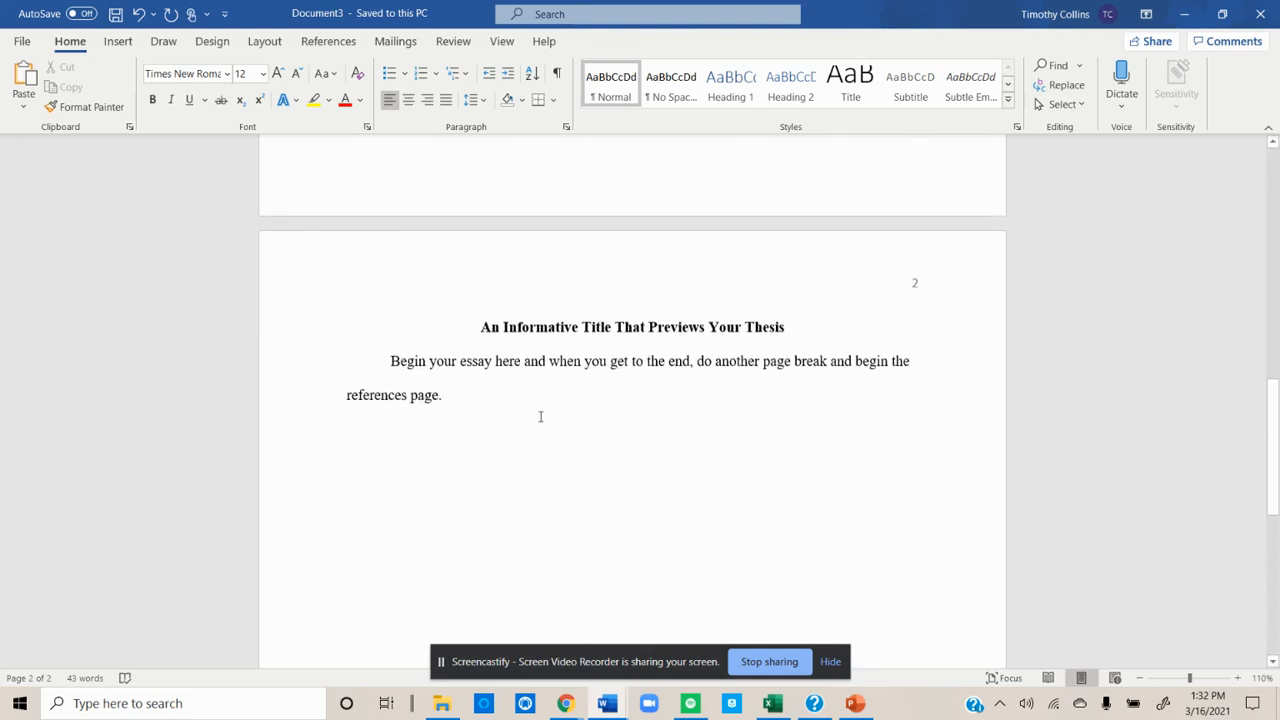
pyautogui.click(117, 41)
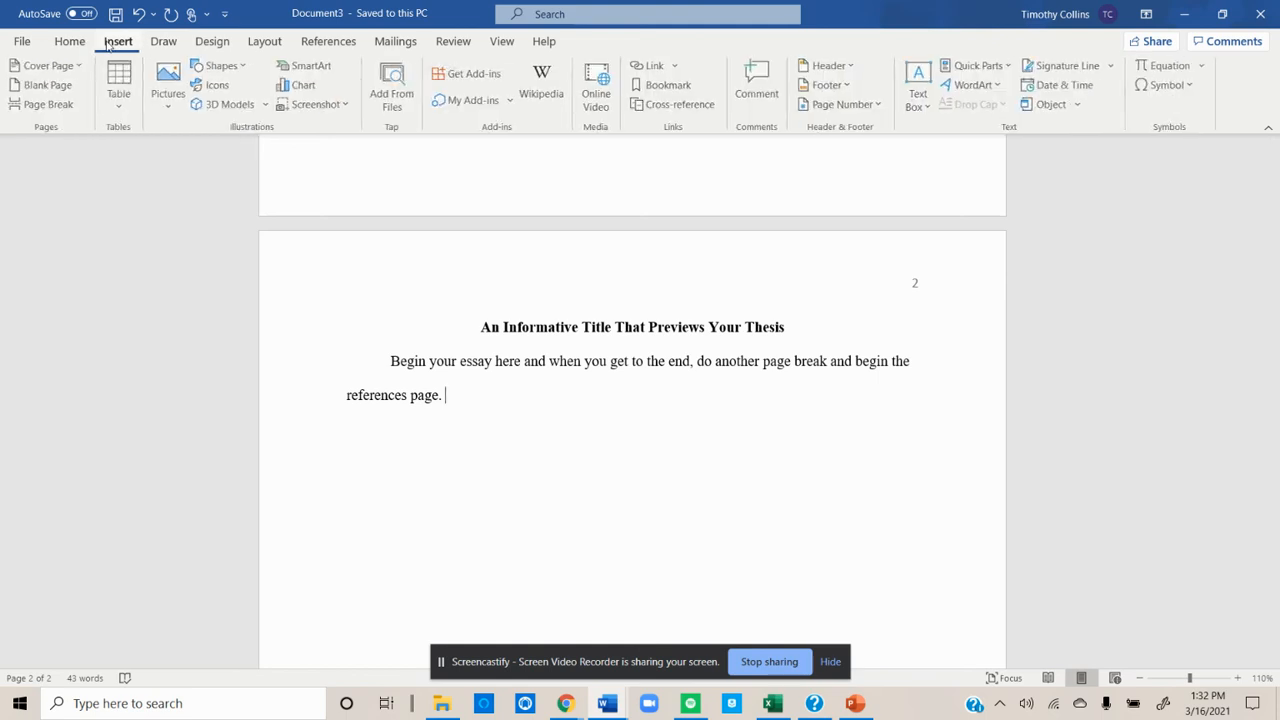
pyautogui.click(55, 105)
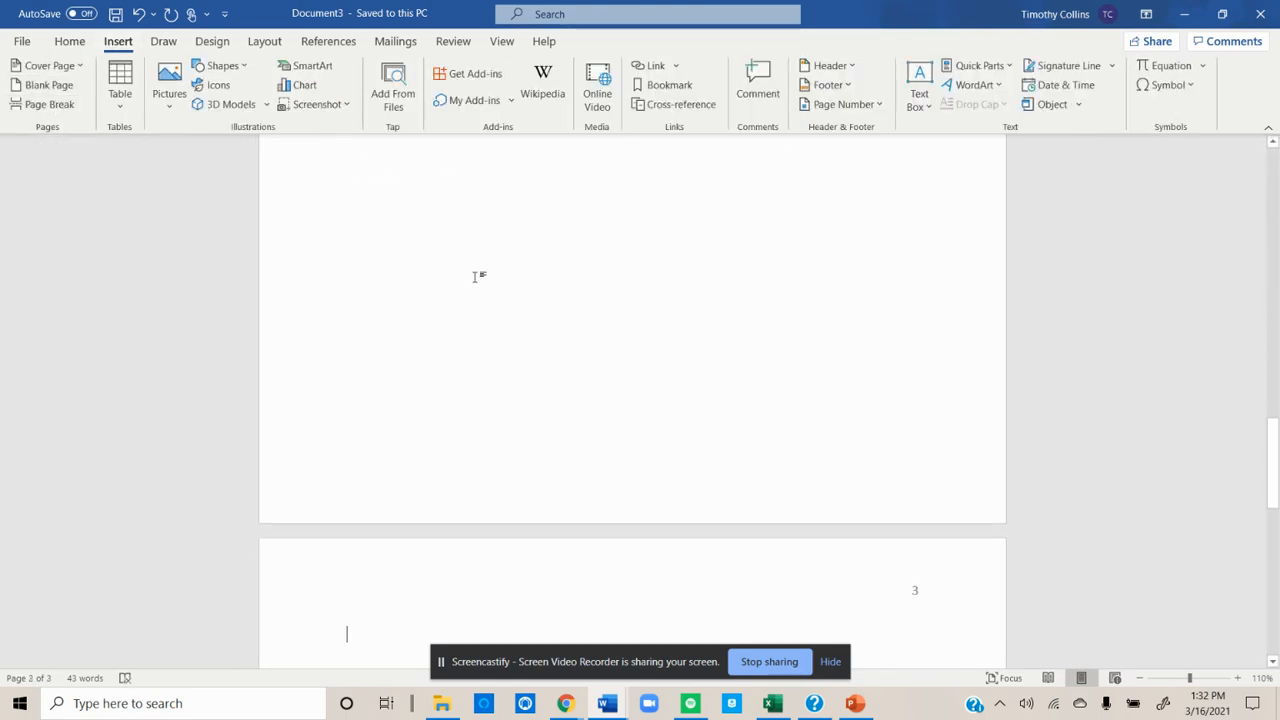
pyautogui.scroll(-2, 476, 277)
pyautogui.scroll(-1, 476, 277)
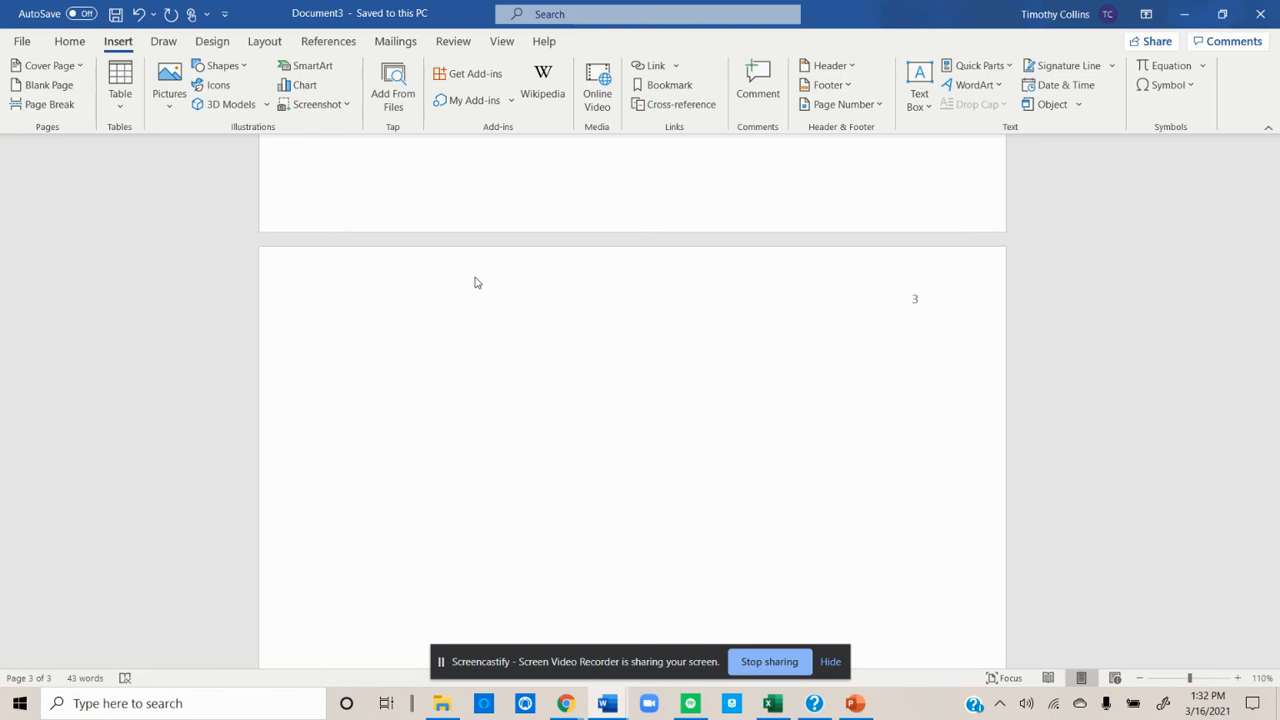
# Add the centred, bold heading "References" on the first line of page 3.
pyautogui.click(70, 43)
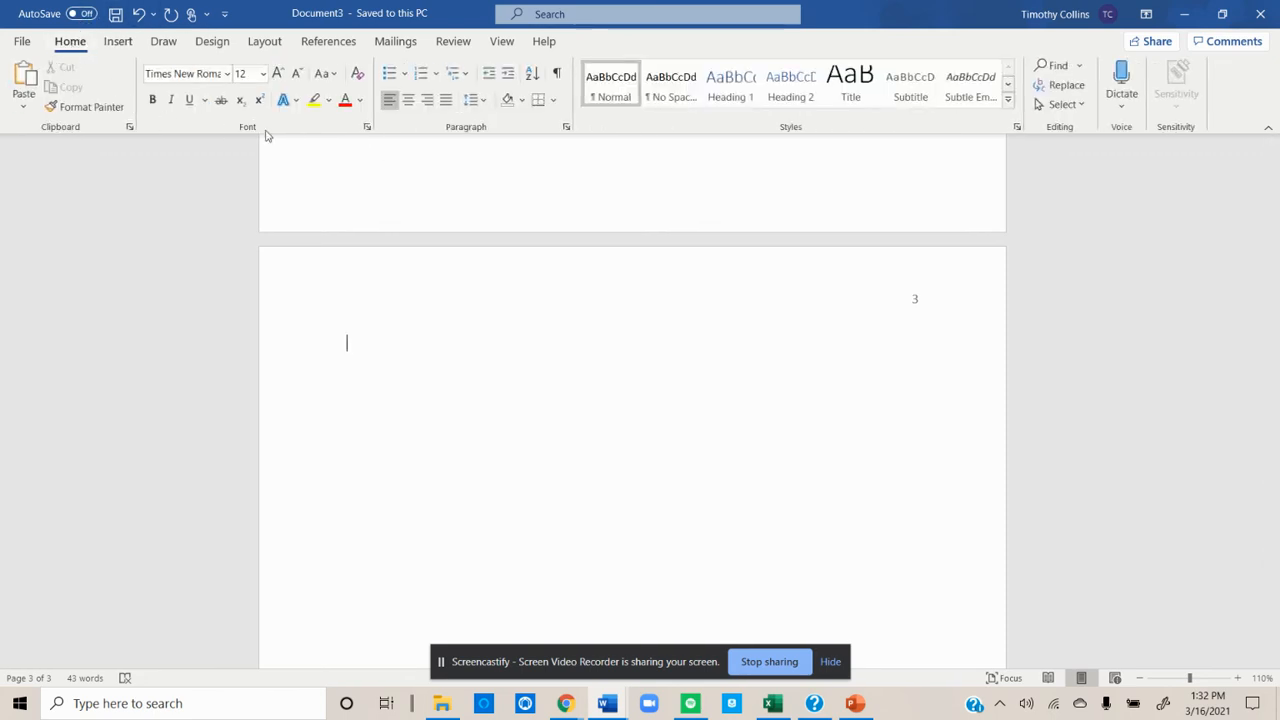
pyautogui.click(408, 99)
pyautogui.write('Refre')
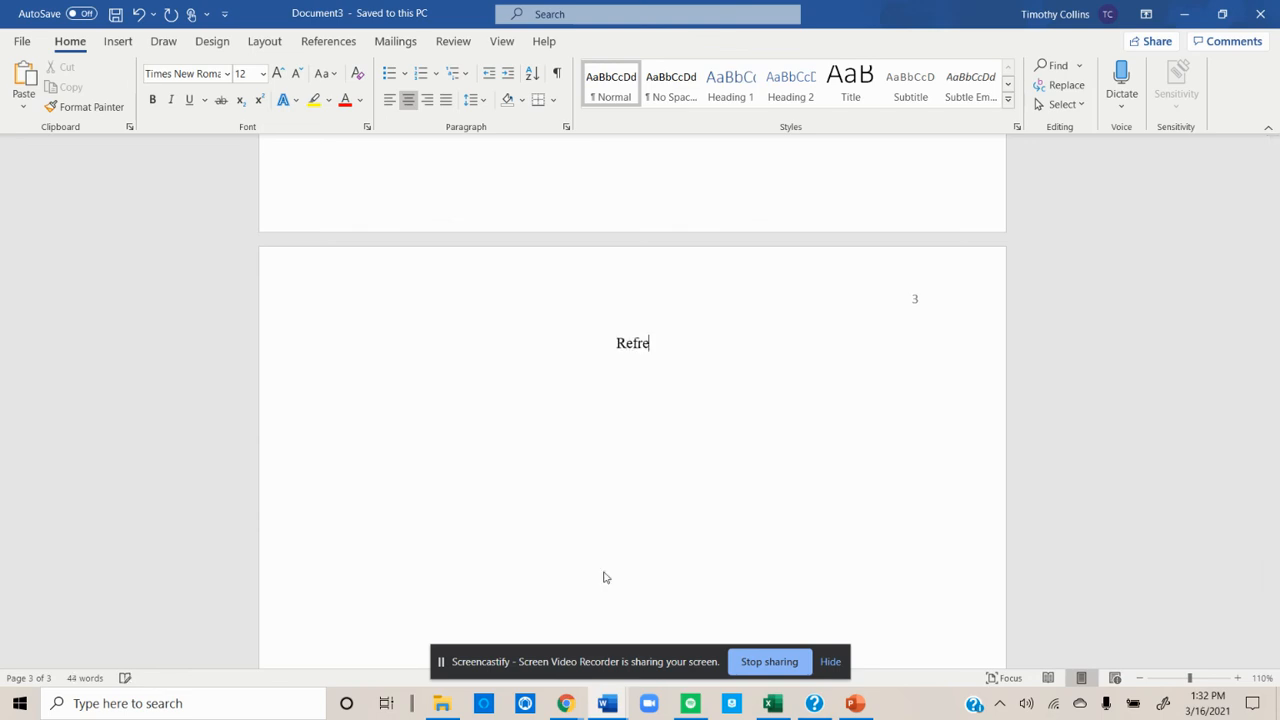
pyautogui.press('BackSpace')
pyautogui.press('BackSpace')
pyautogui.write('erences')
pyautogui.doubleClick(638, 343)
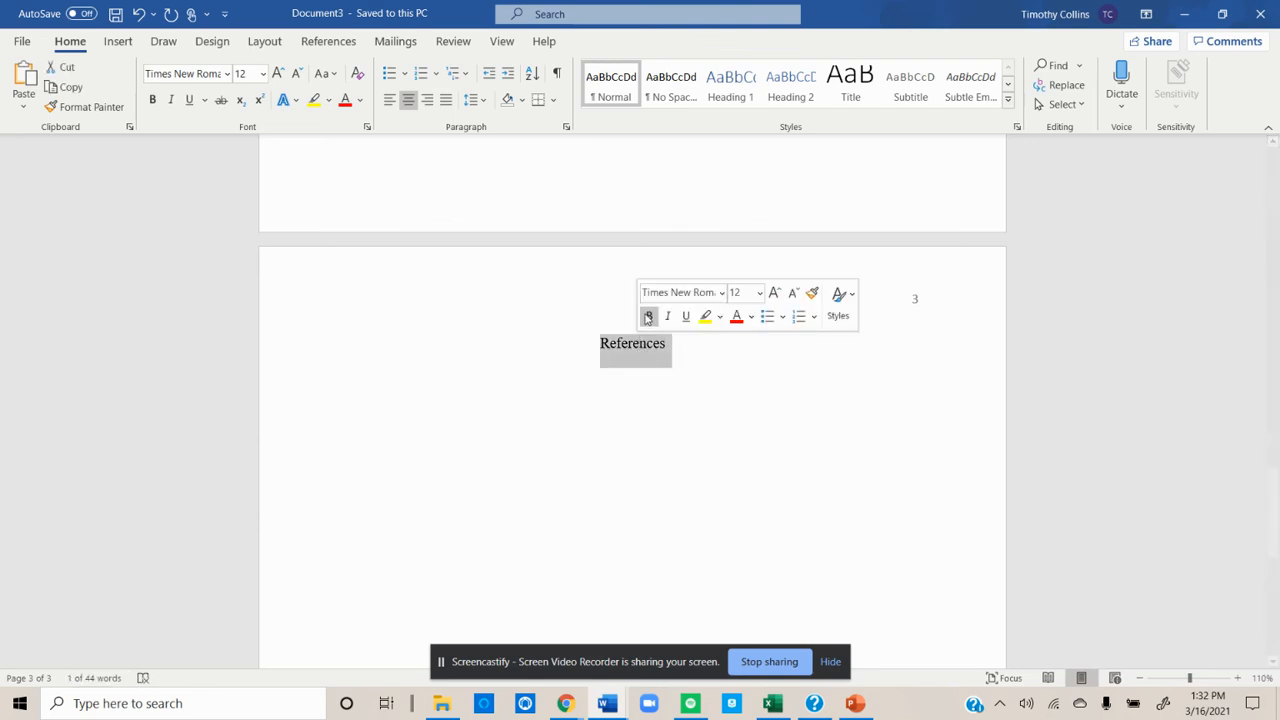
pyautogui.click(648, 316)
pyautogui.click(640, 343)
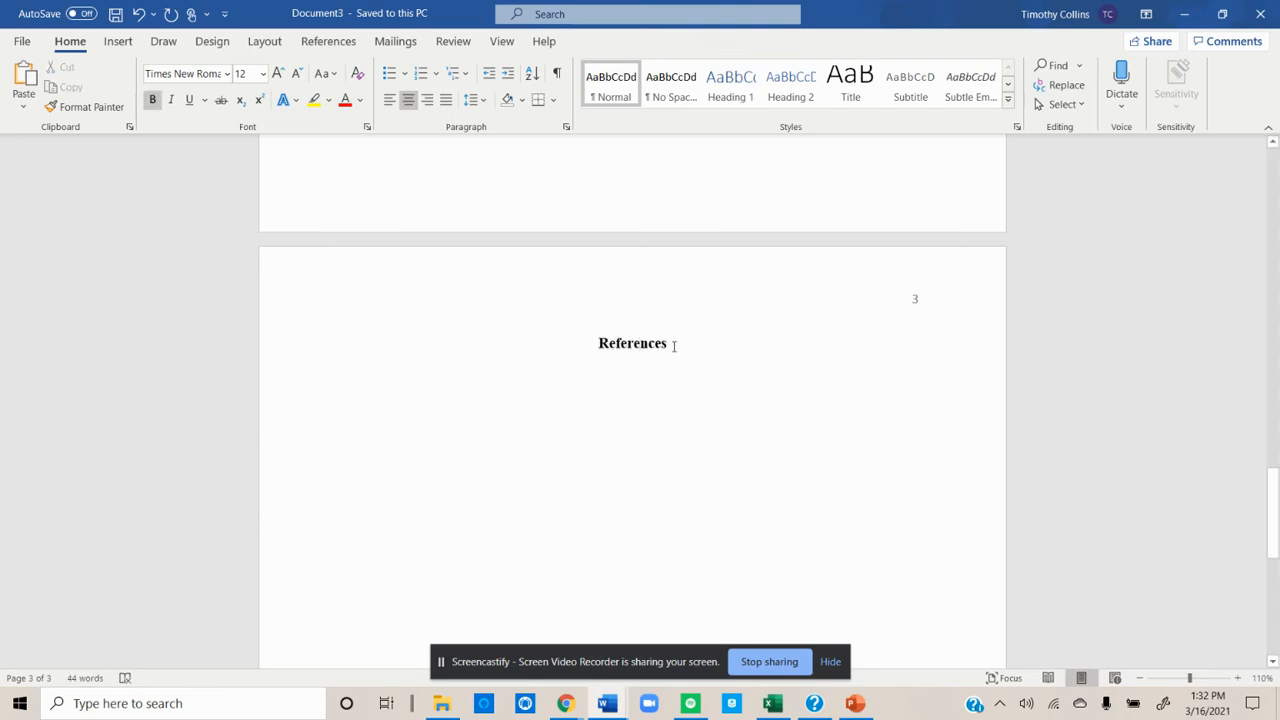
# Start a new left-aligned line below the References heading.
pyautogui.click(670, 344)
pyautogui.press('Return')
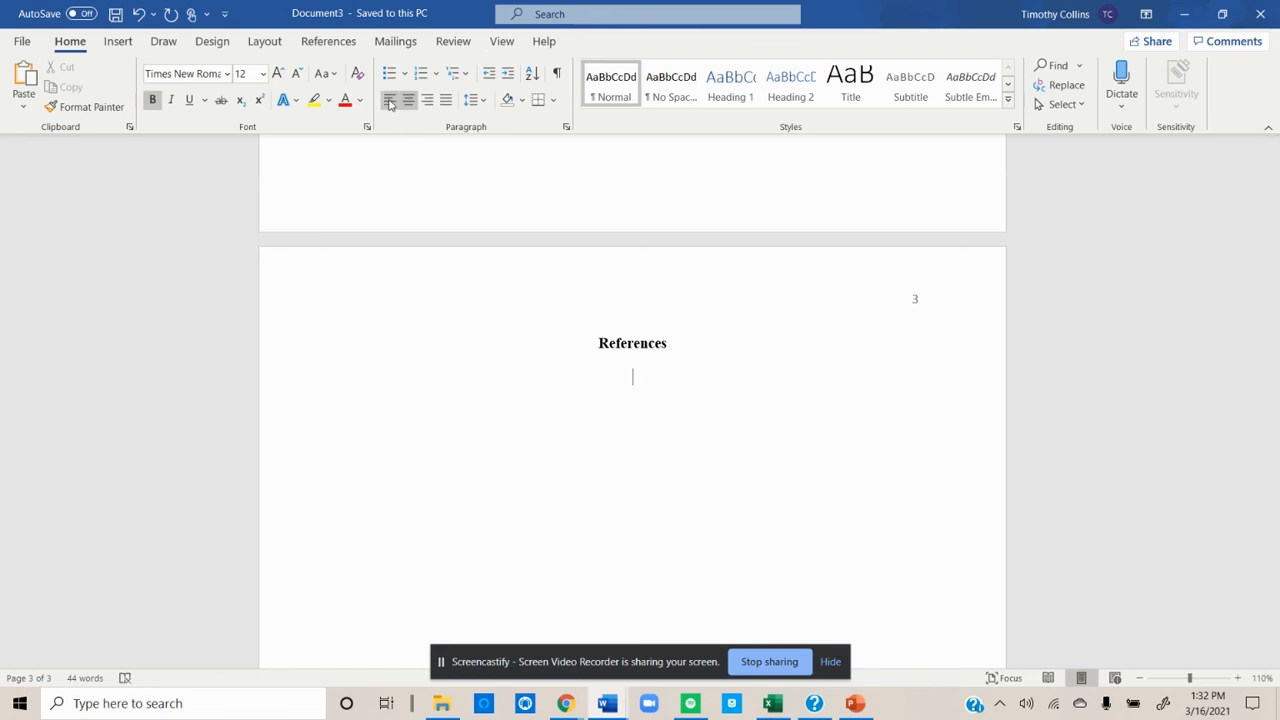
pyautogui.click(390, 104)
# Review the document layout from the references page back to the title page.
pyautogui.scroll(-3, 466, 397)
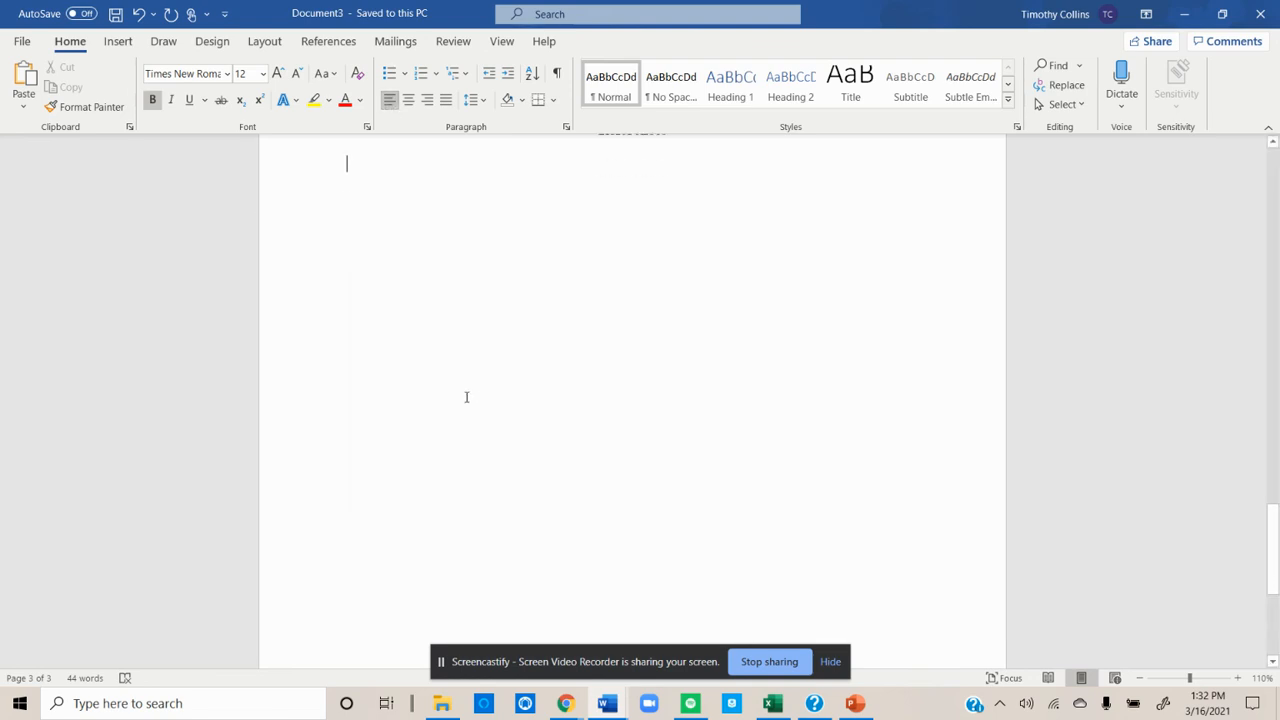
pyautogui.scroll(5, 466, 397)
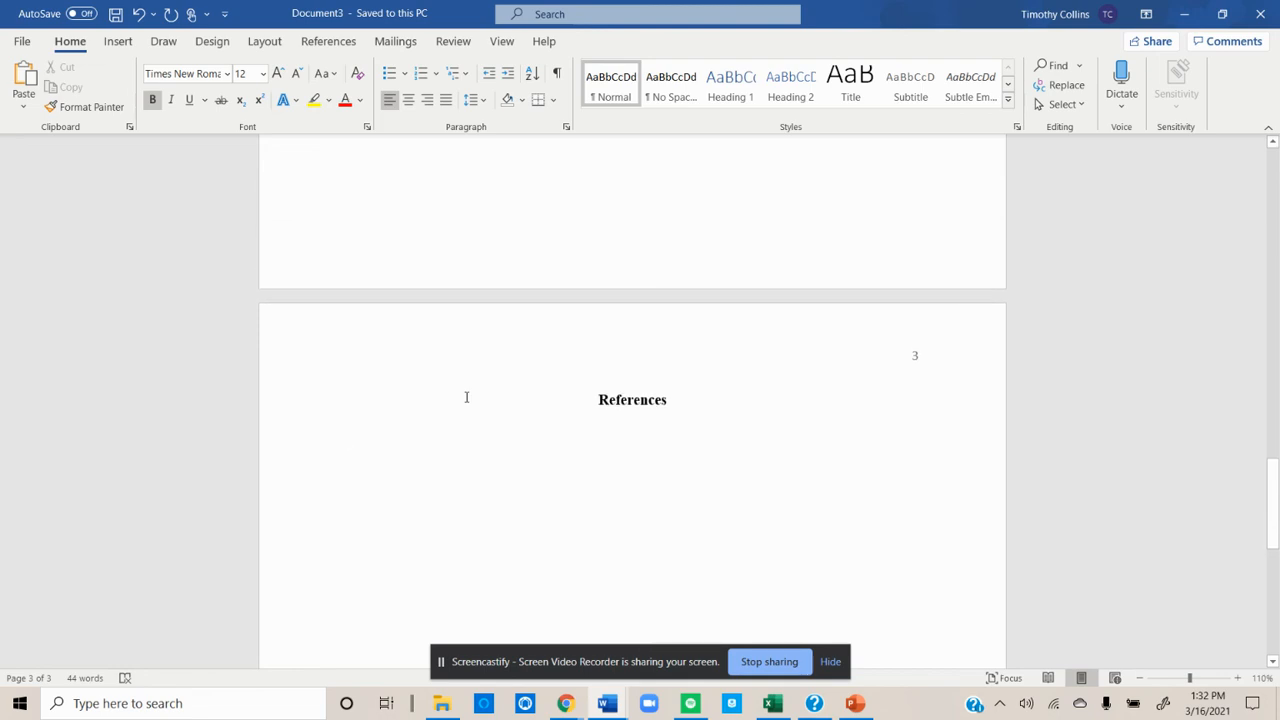
pyautogui.scroll(8, 466, 397)
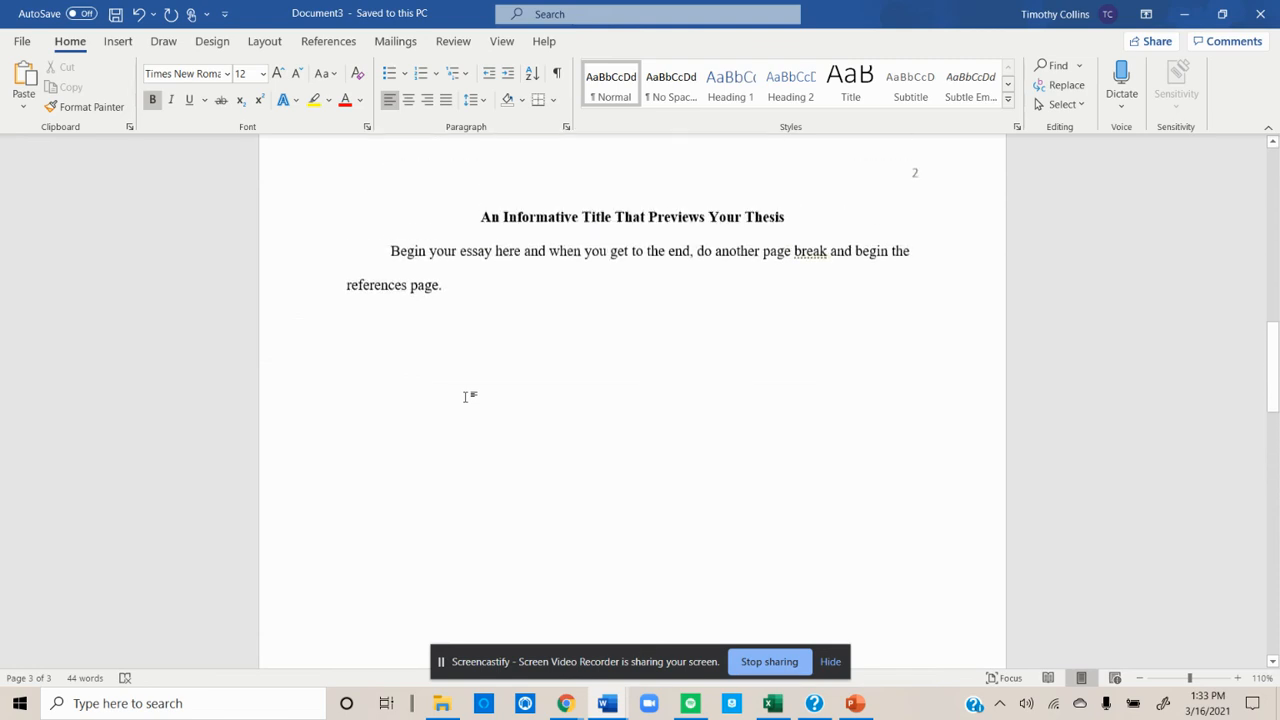
pyautogui.scroll(10, 466, 397)
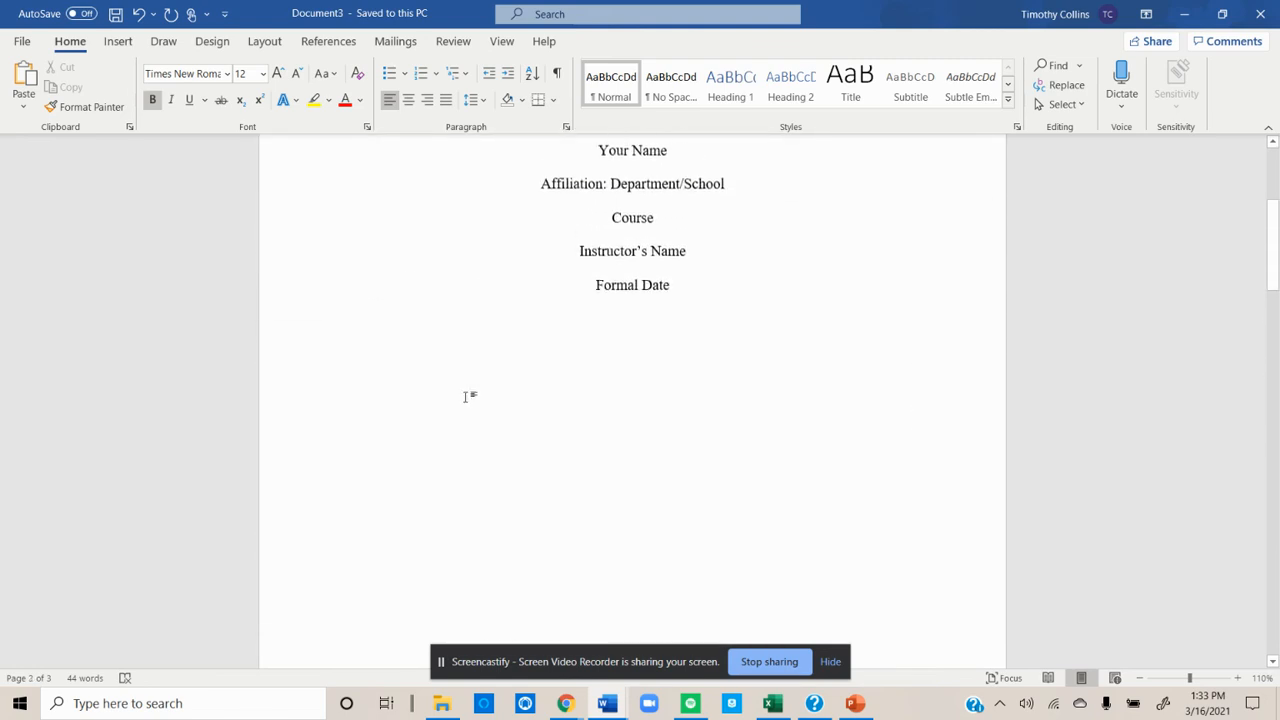
pyautogui.scroll(3, 466, 397)
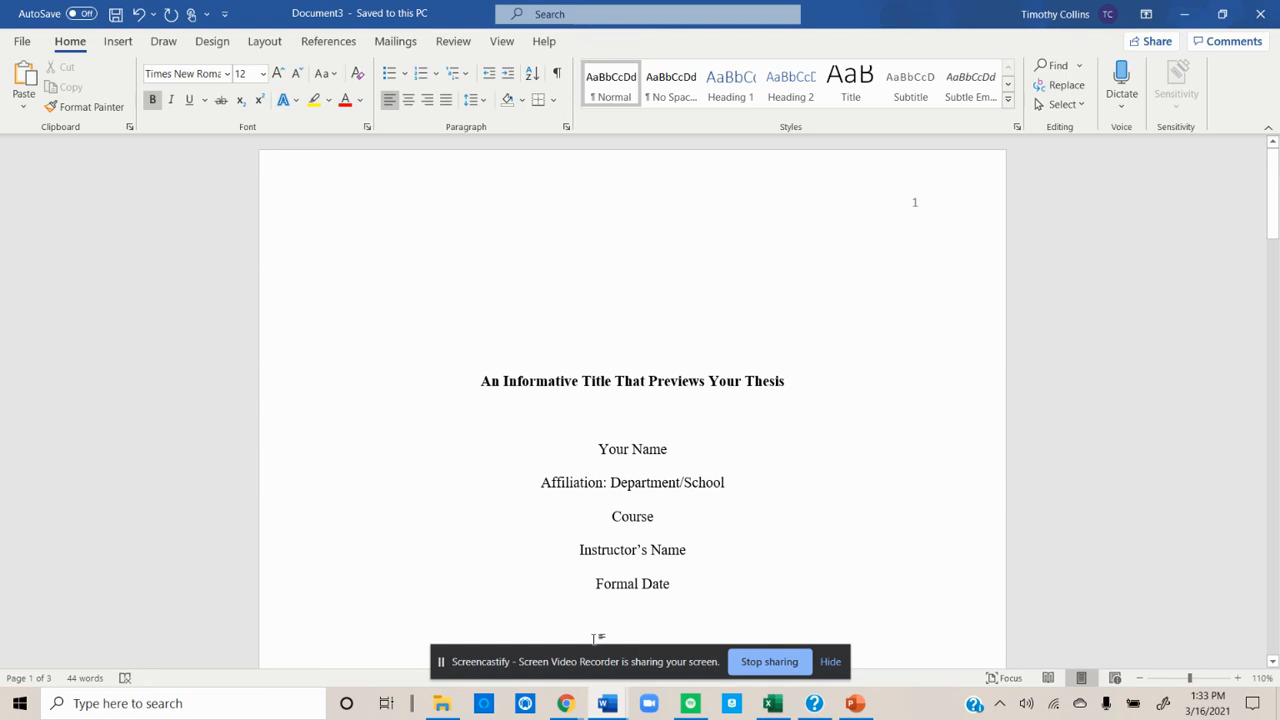
# Switch to the APA professional-paper document and examine its title page's running head, author details and Author Note.
pyautogui.moveTo(606, 705)
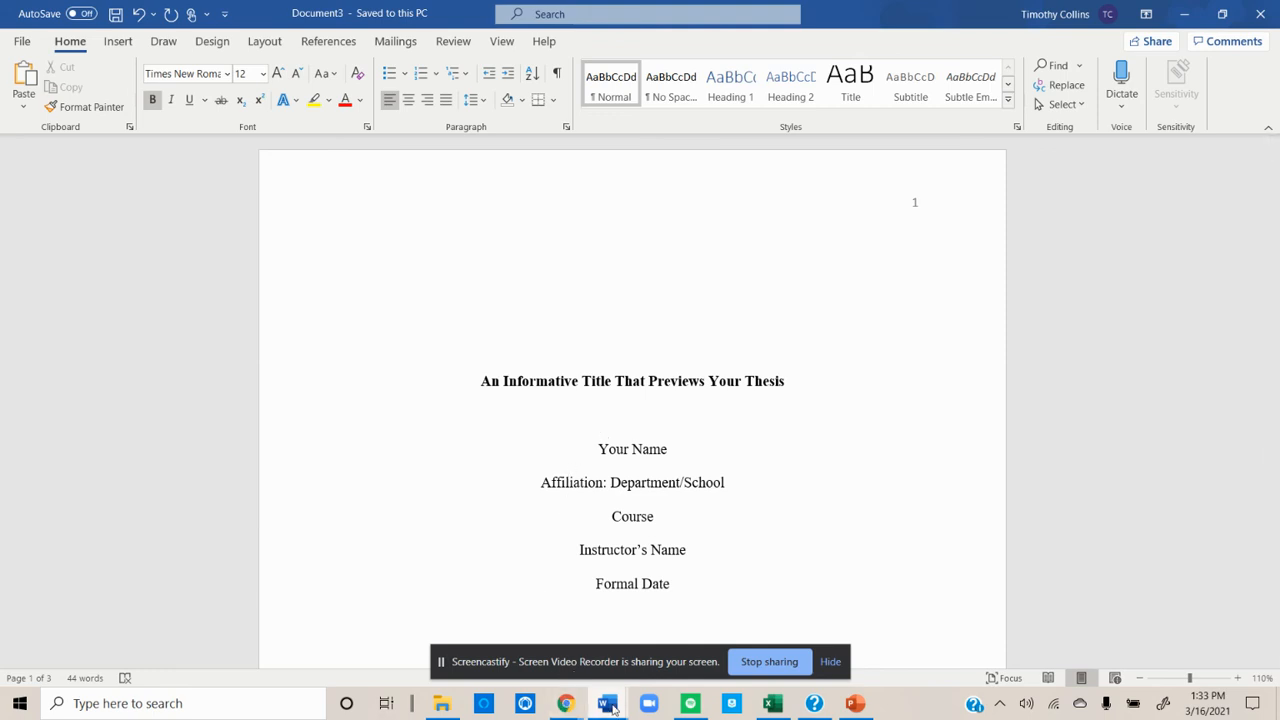
pyautogui.moveTo(610, 706)
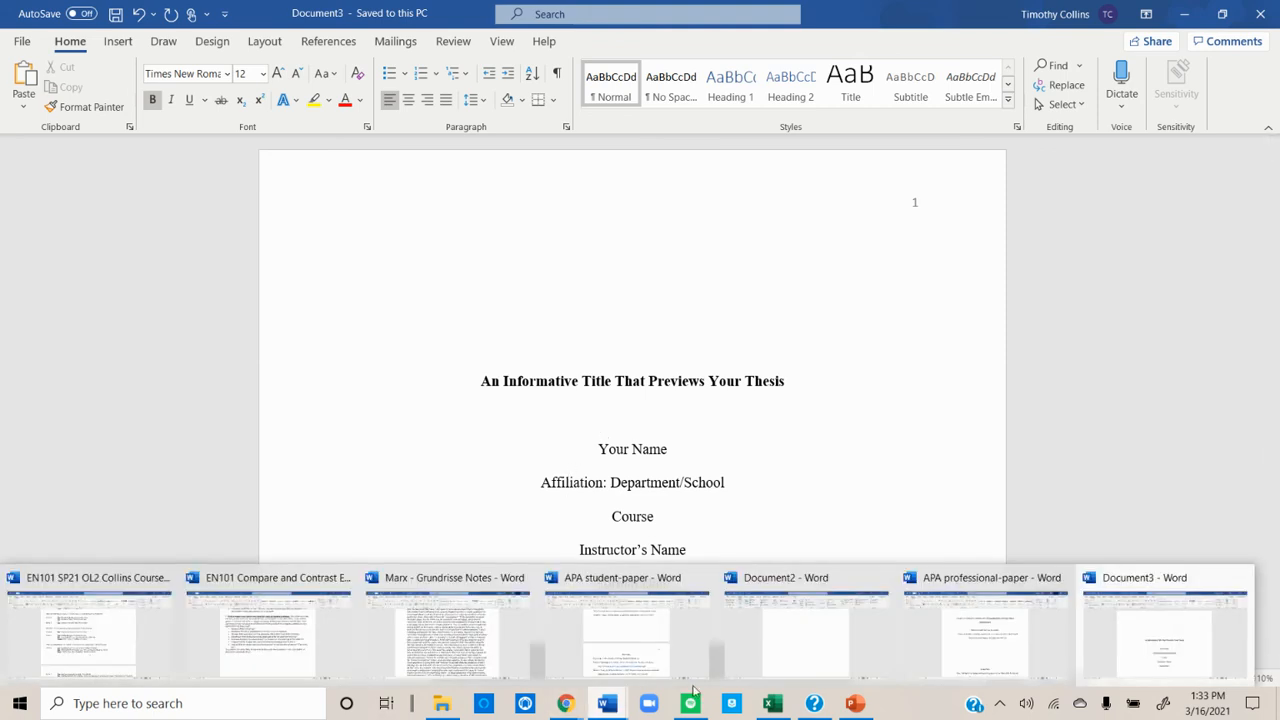
pyautogui.click(987, 630)
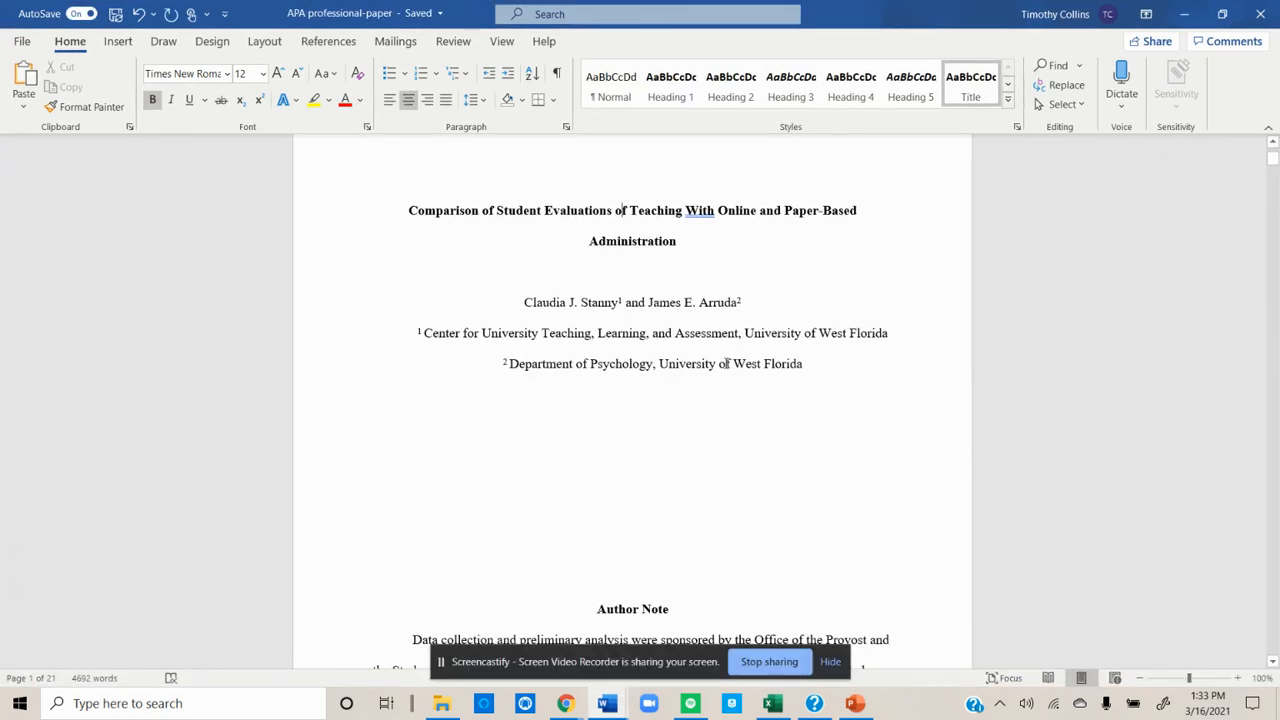
pyautogui.scroll(3, 726, 363)
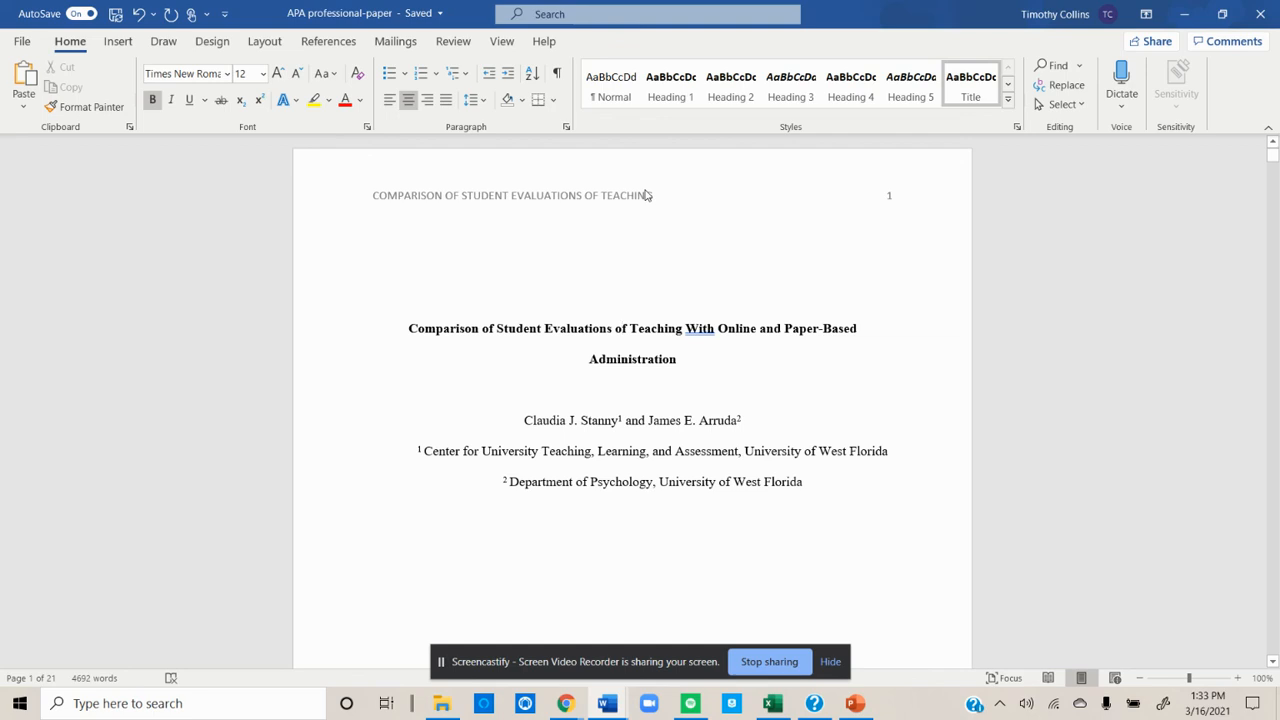
pyautogui.scroll(1, 646, 193)
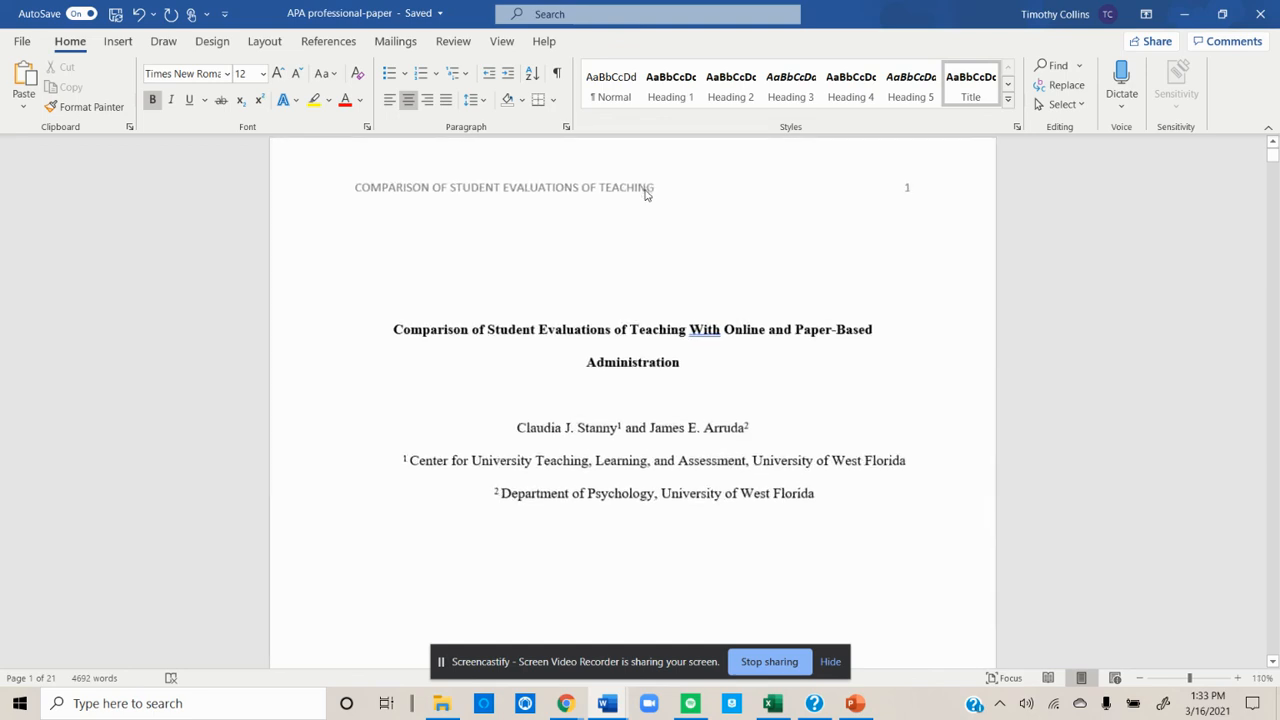
pyautogui.scroll(-5, 529, 314)
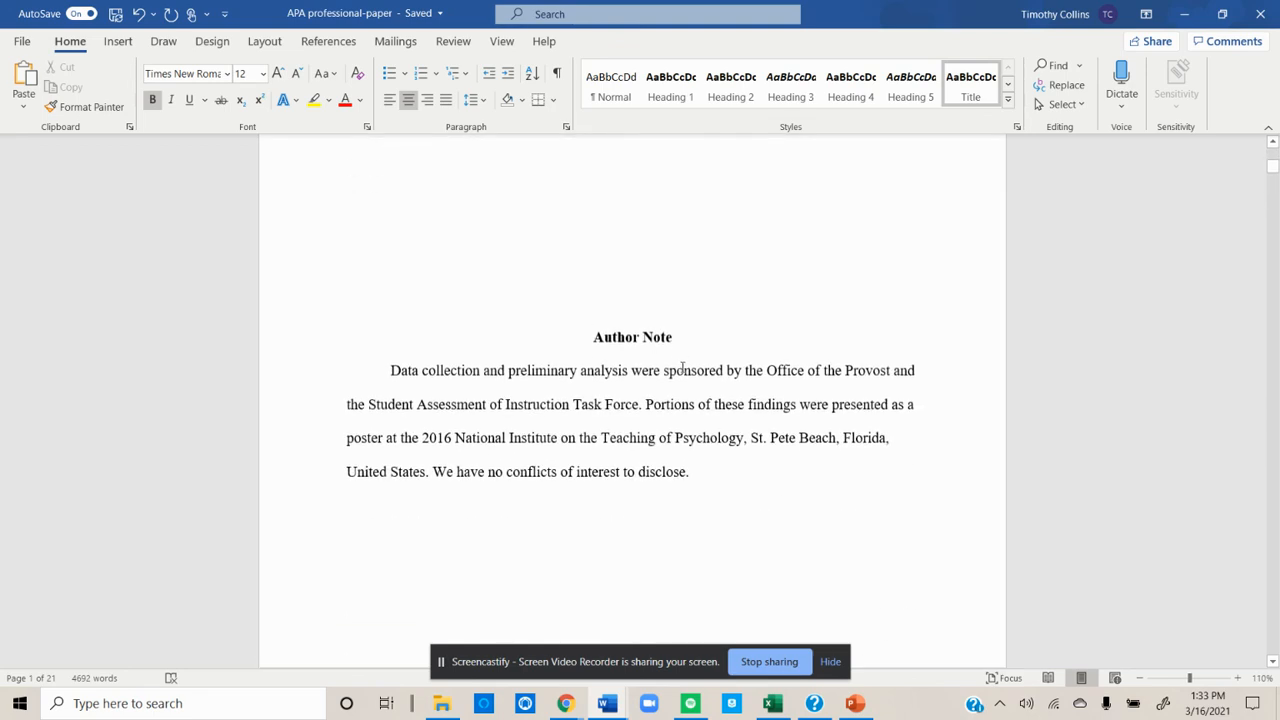
pyautogui.scroll(-6, 683, 369)
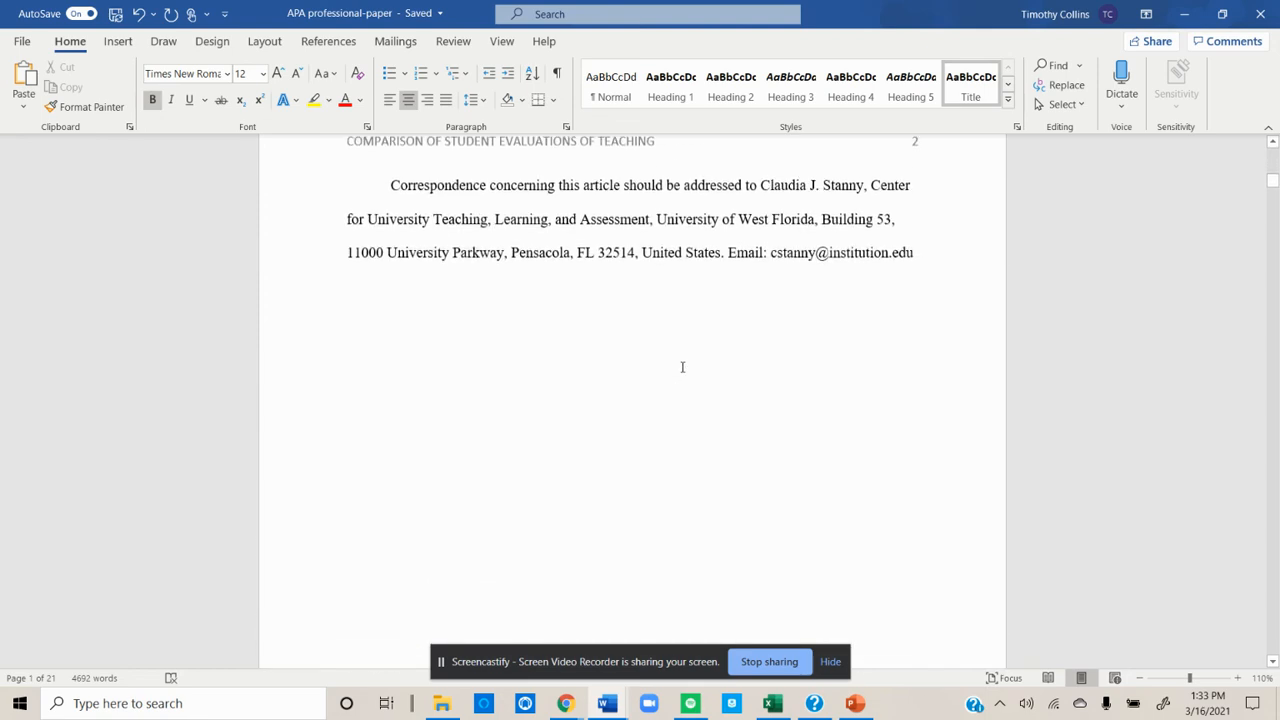
pyautogui.scroll(2, 683, 368)
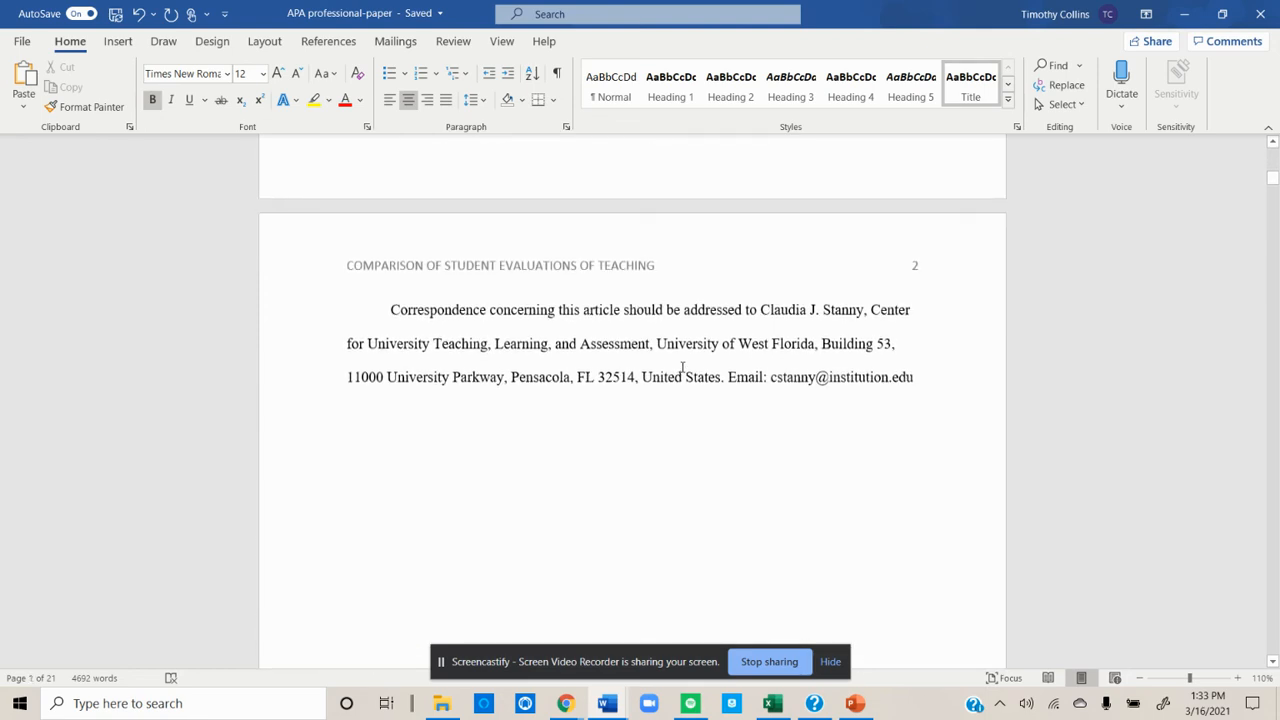
pyautogui.scroll(3, 489, 303)
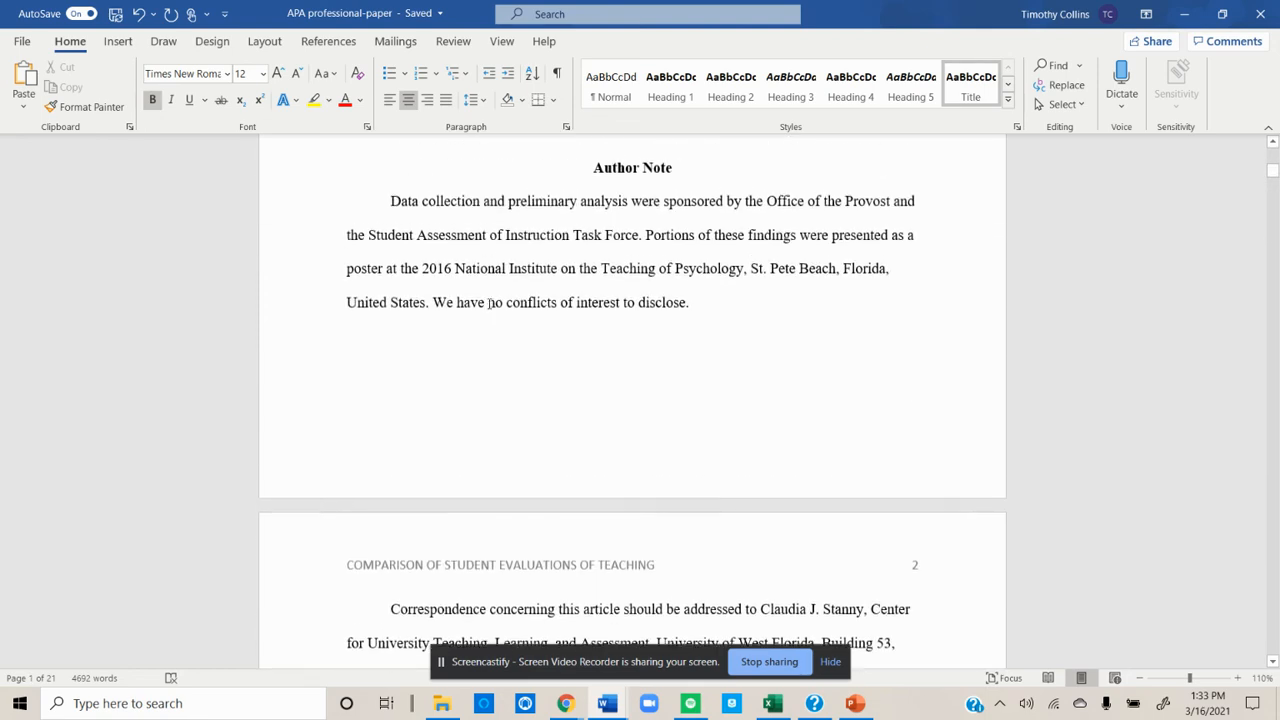
# Examine the professional paper's abstract, keywords and first body page, and return to its title page.
pyautogui.scroll(-8, 489, 303)
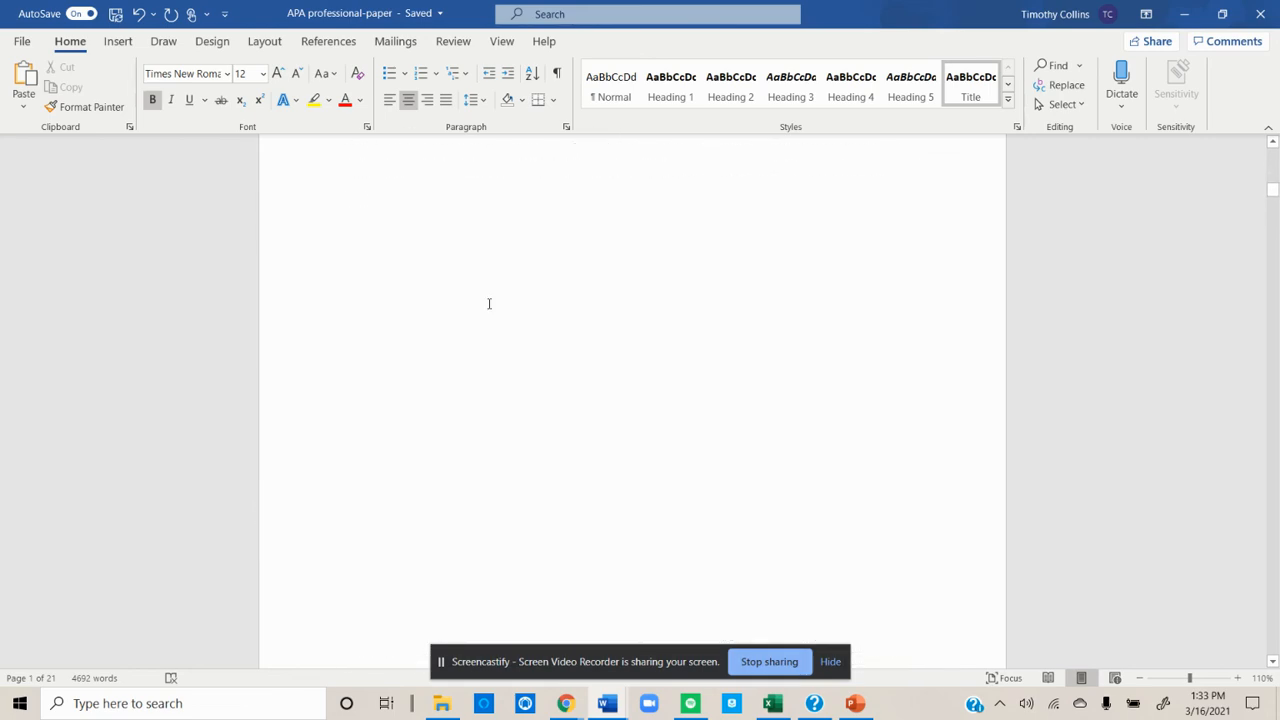
pyautogui.scroll(-10, 489, 303)
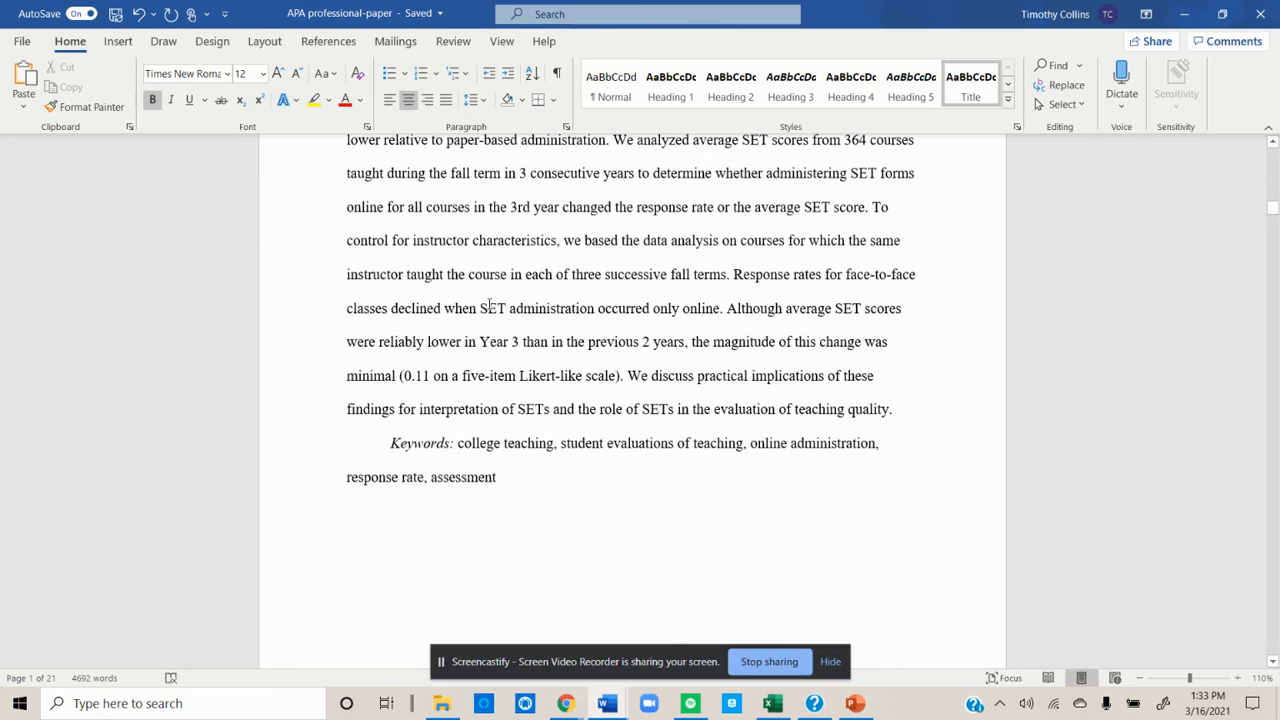
pyautogui.scroll(2, 489, 303)
pyautogui.scroll(-3, 489, 303)
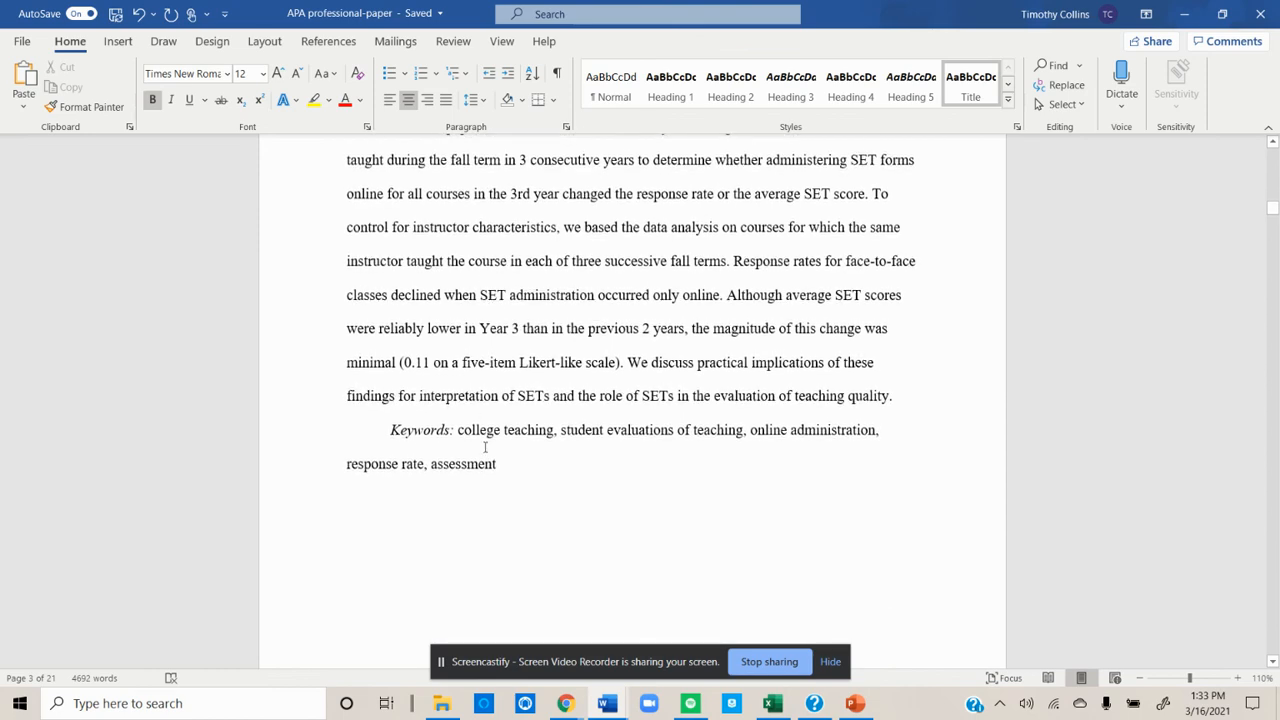
pyautogui.scroll(8, 485, 447)
pyautogui.scroll(-6, 485, 447)
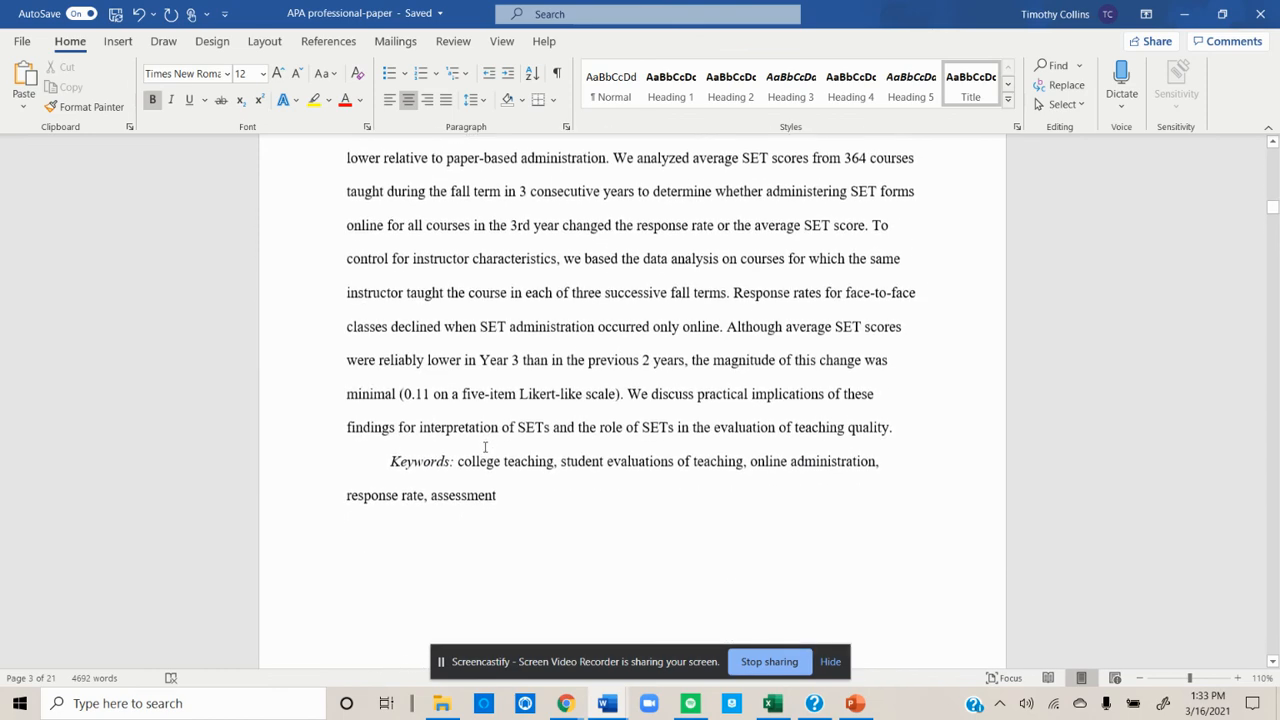
pyautogui.scroll(6, 485, 447)
pyautogui.scroll(-4, 485, 447)
pyautogui.scroll(-15, 485, 447)
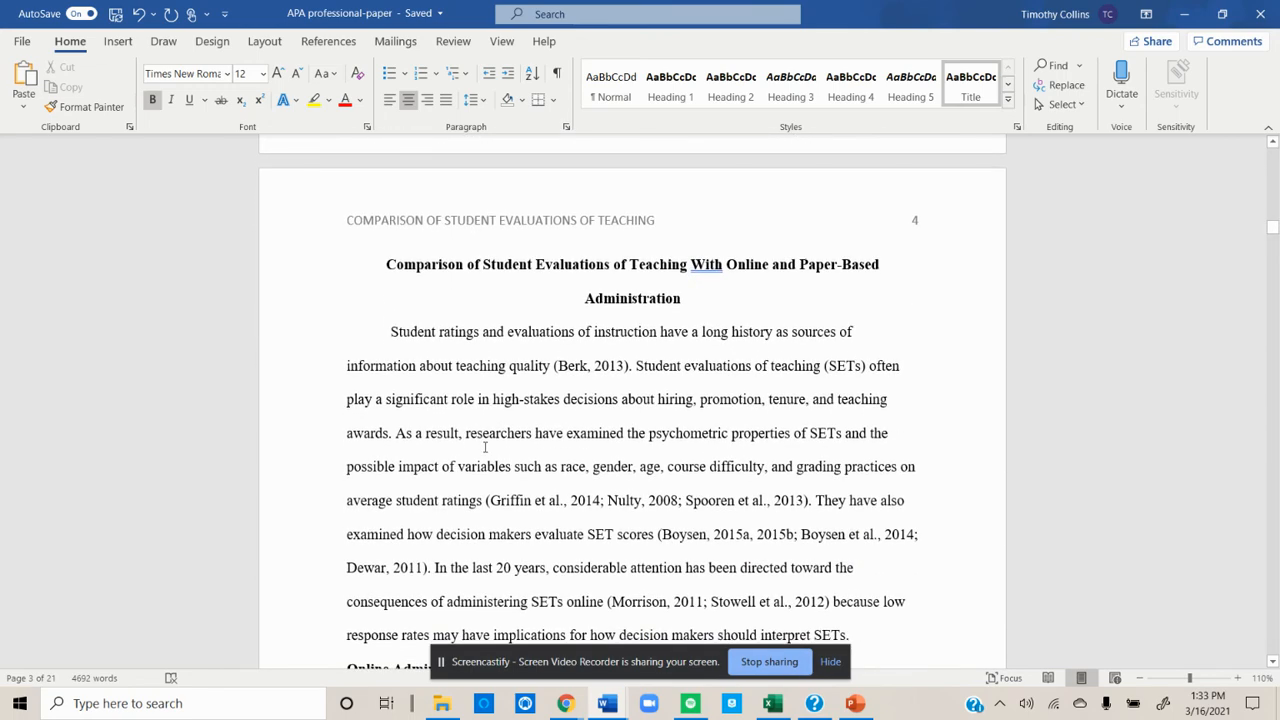
pyautogui.scroll(-15, 485, 447)
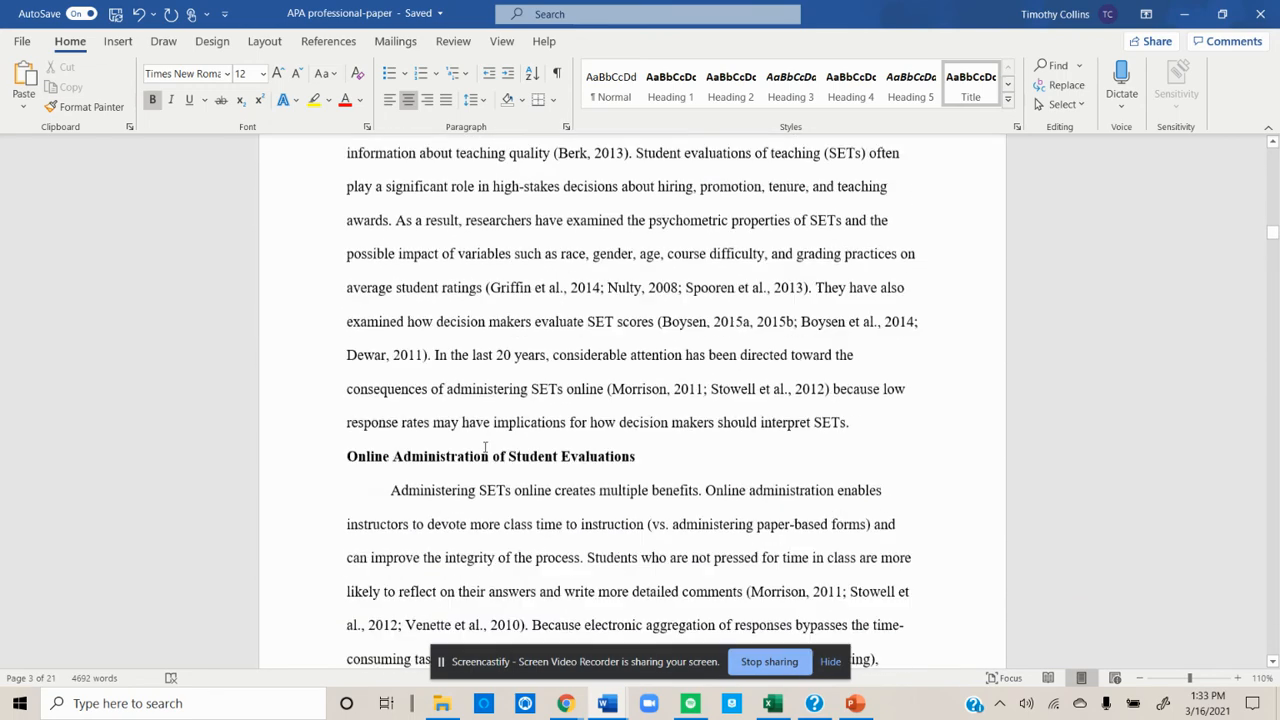
pyautogui.scroll(20, 485, 447)
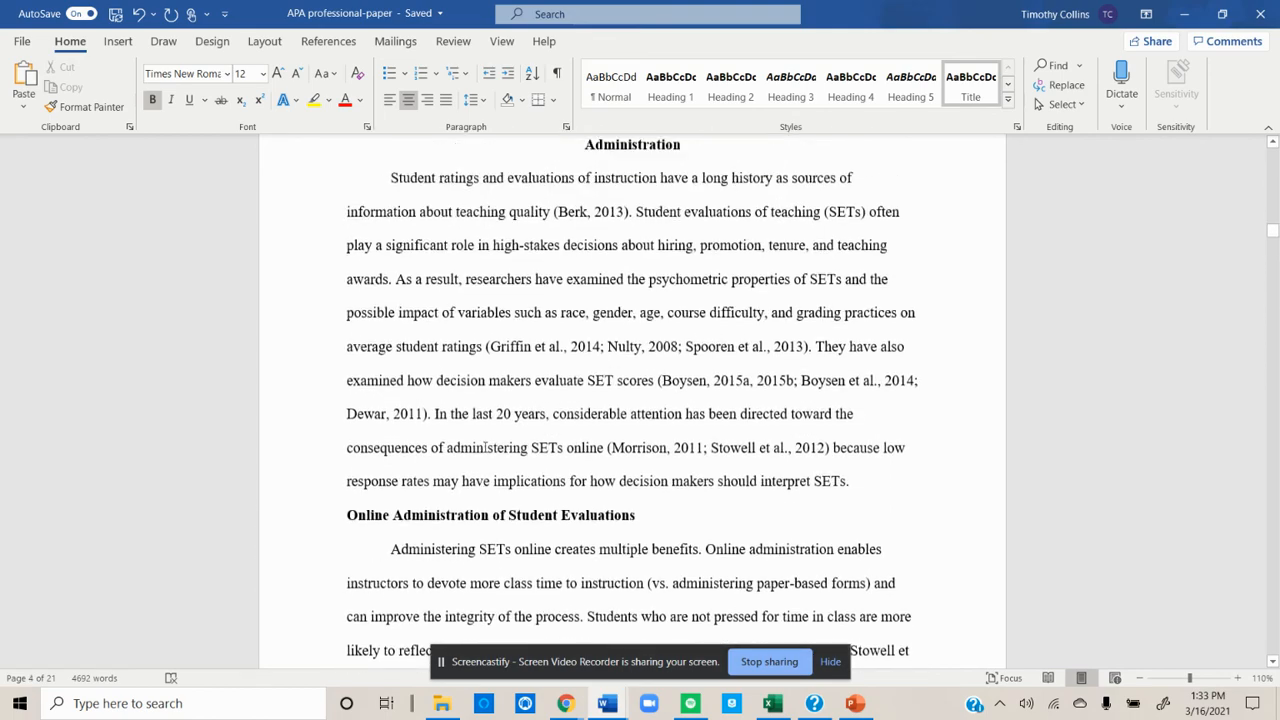
pyautogui.scroll(20, 485, 447)
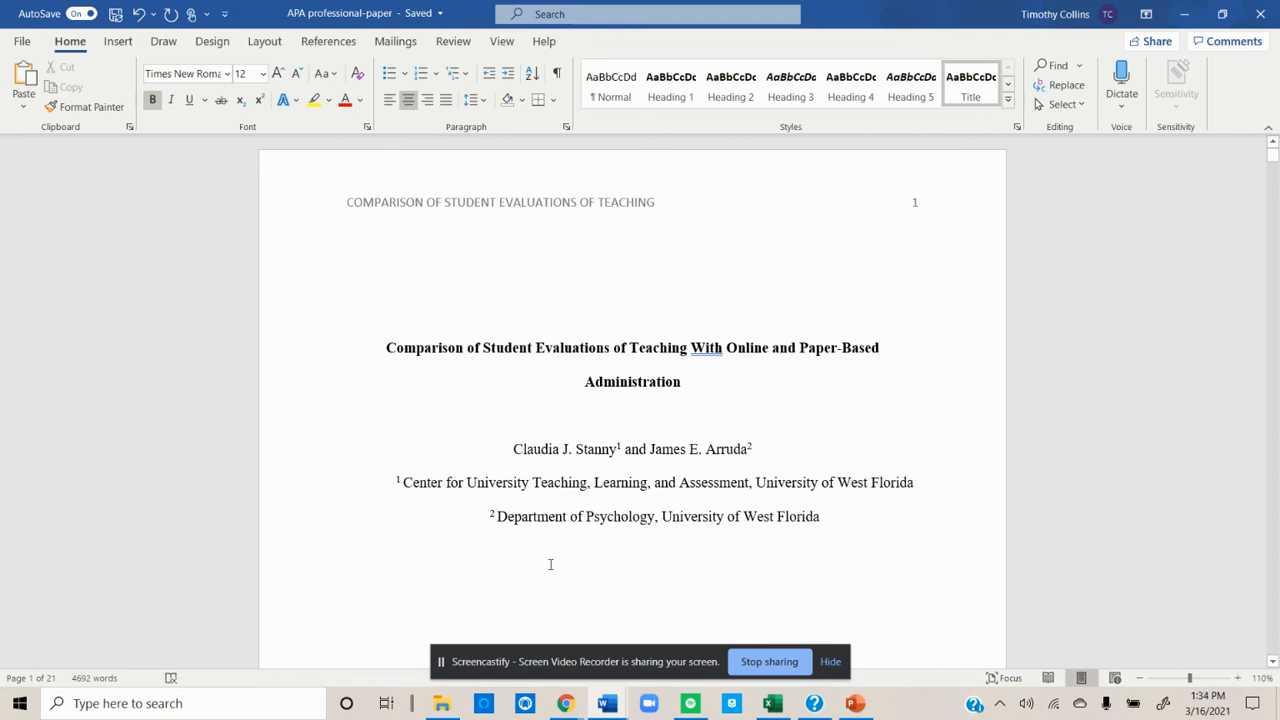
# Switch to Chrome, open the APA 7 Student Sample Paper PDF and examine the commented formatting on its title page and page 2.
pyautogui.moveTo(606, 703)
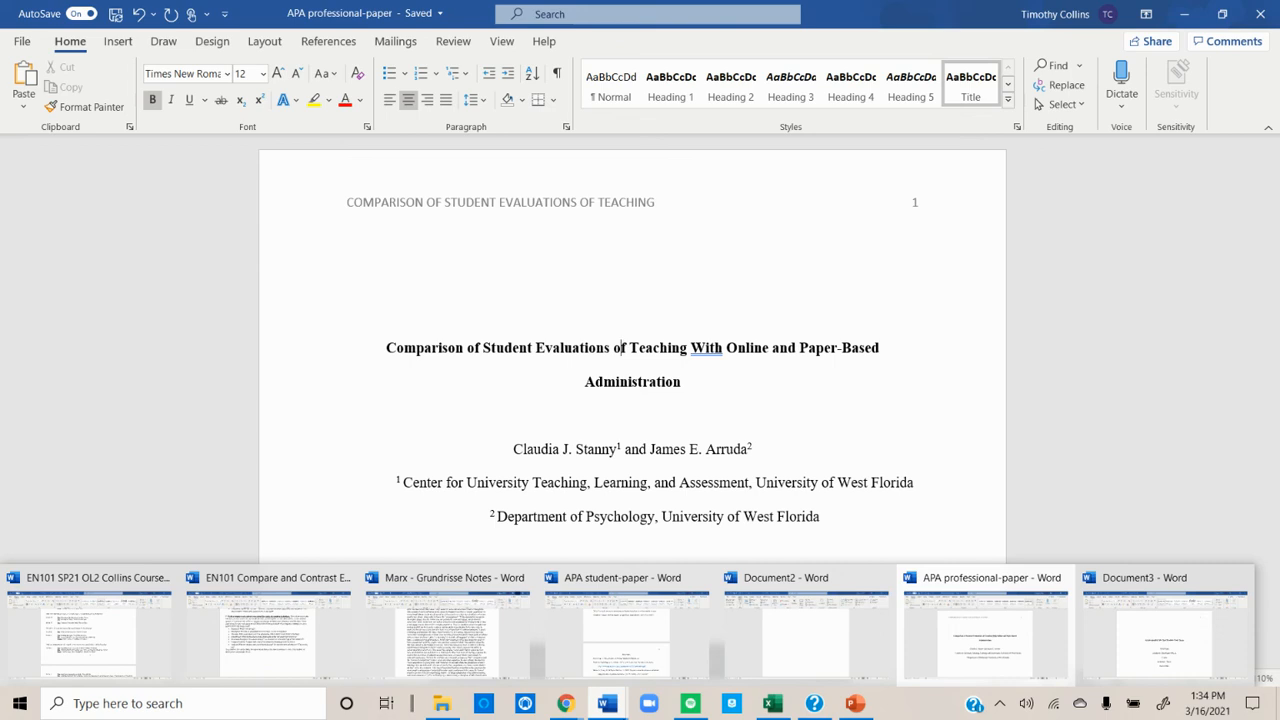
pyautogui.moveTo(565, 705)
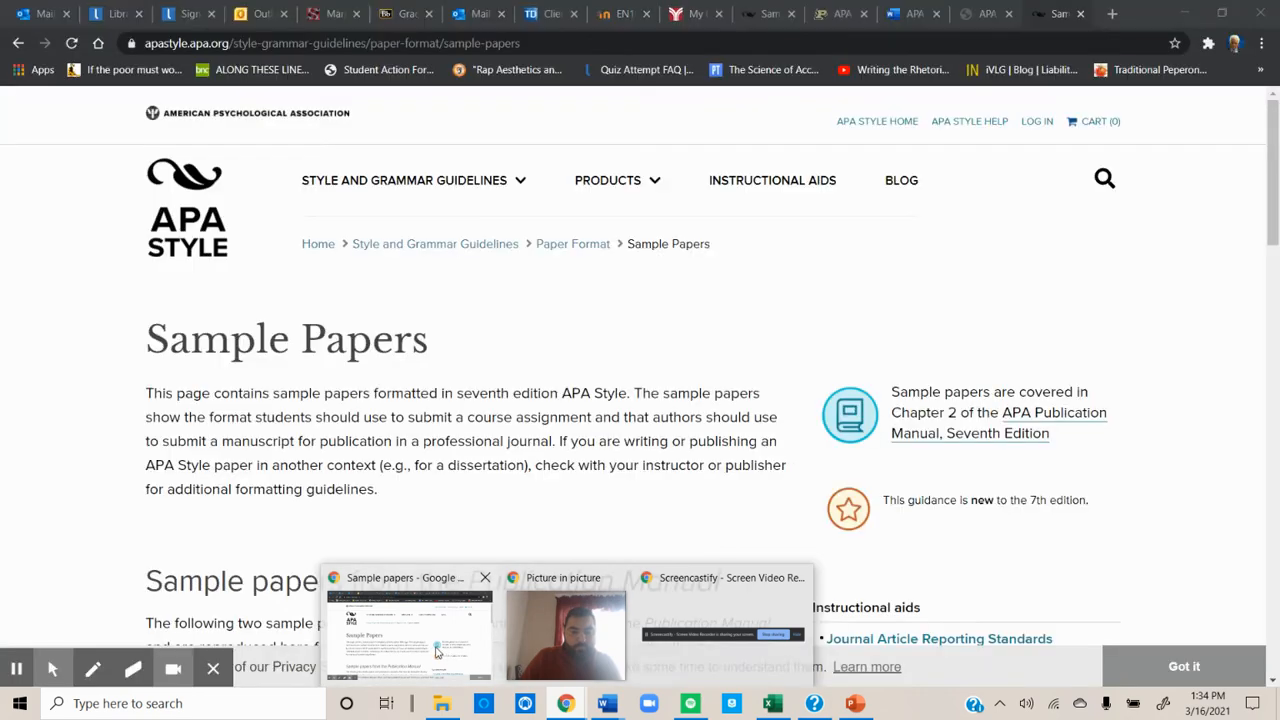
pyautogui.click(410, 630)
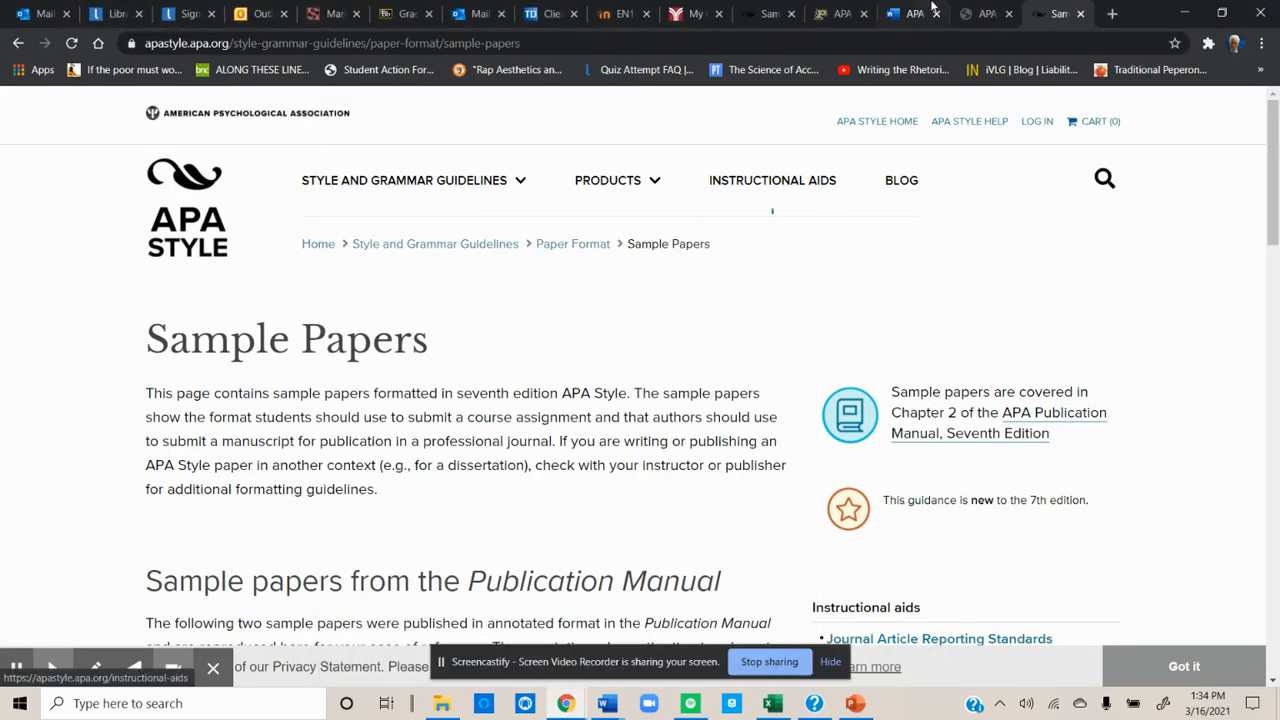
pyautogui.click(978, 14)
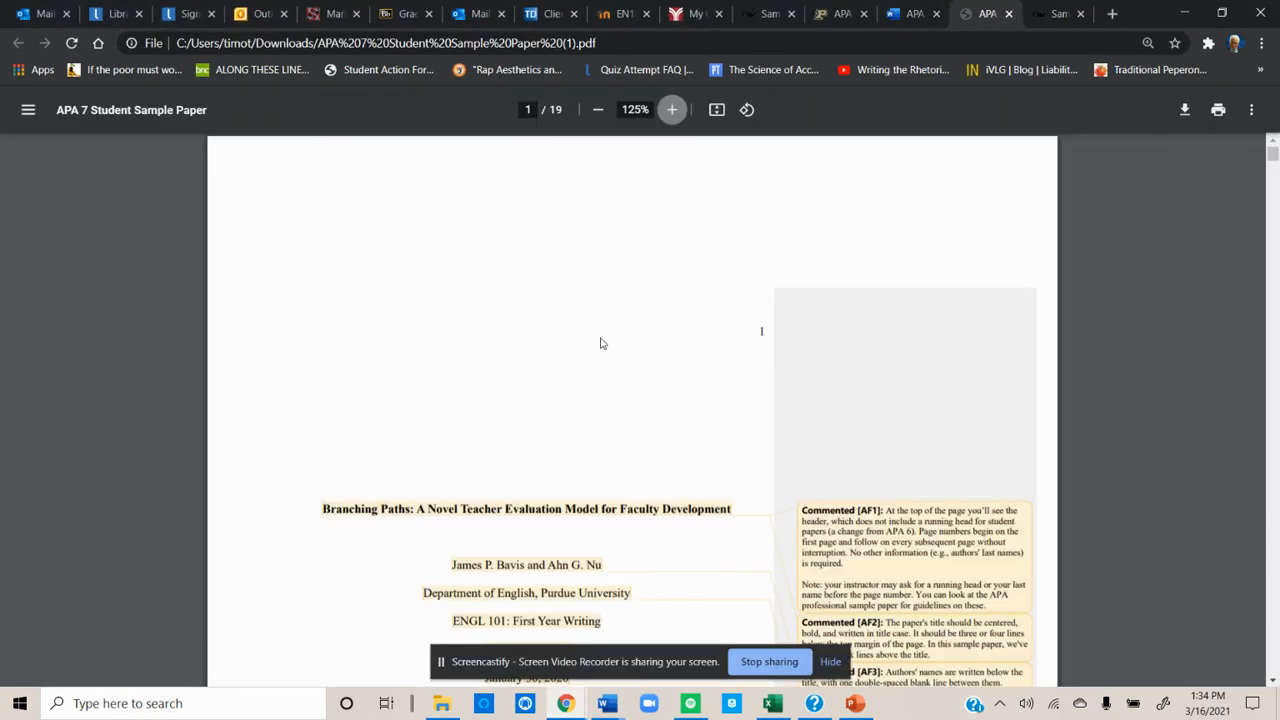
pyautogui.scroll(-7, 601, 343)
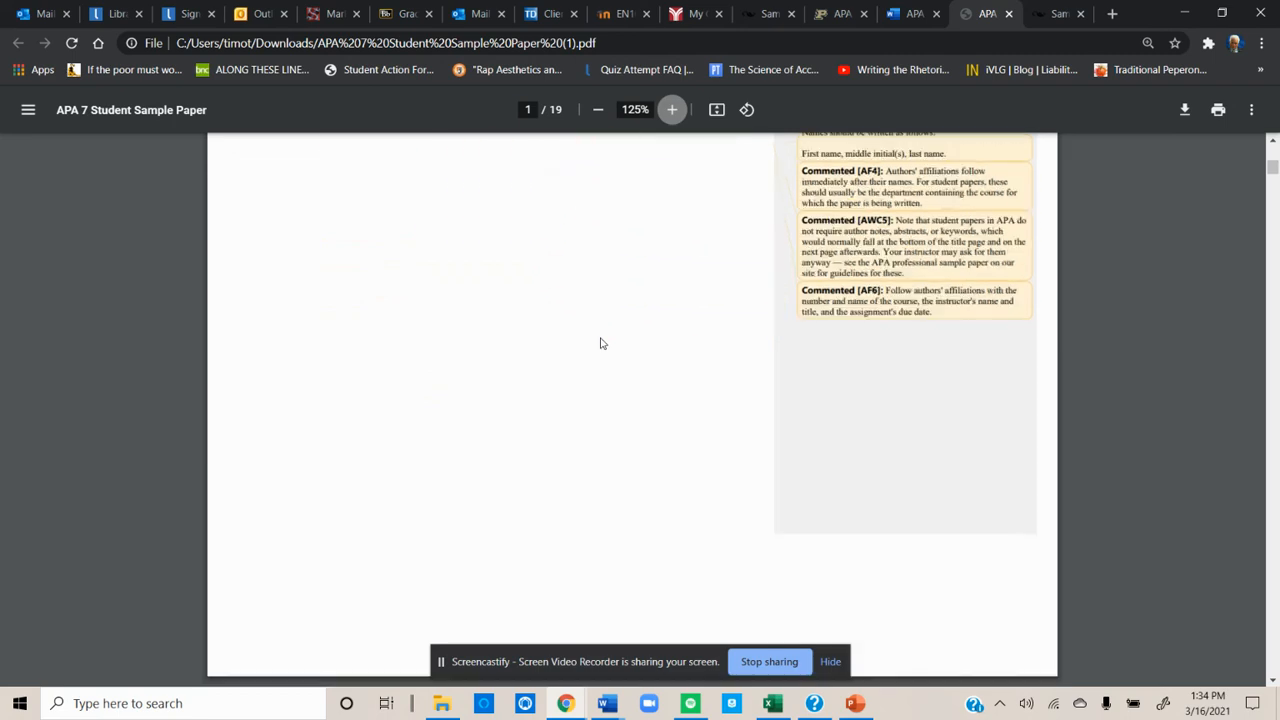
pyautogui.scroll(-4, 601, 343)
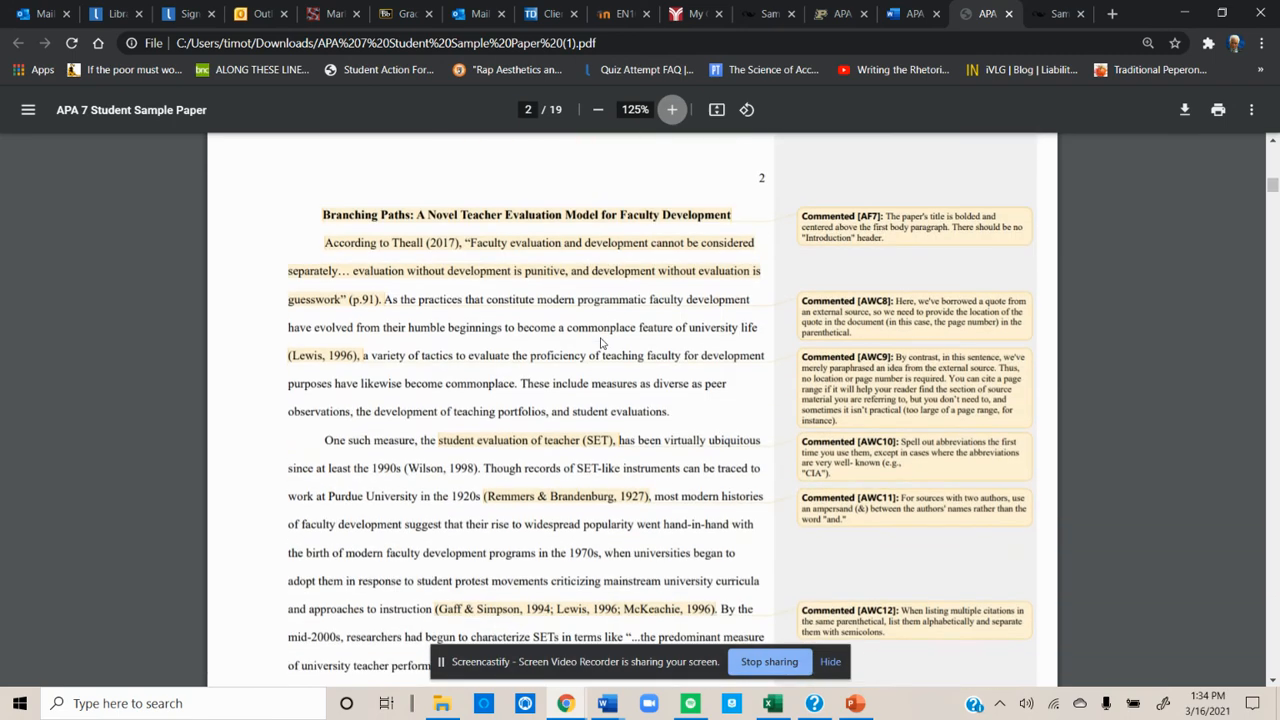
pyautogui.scroll(-1, 601, 343)
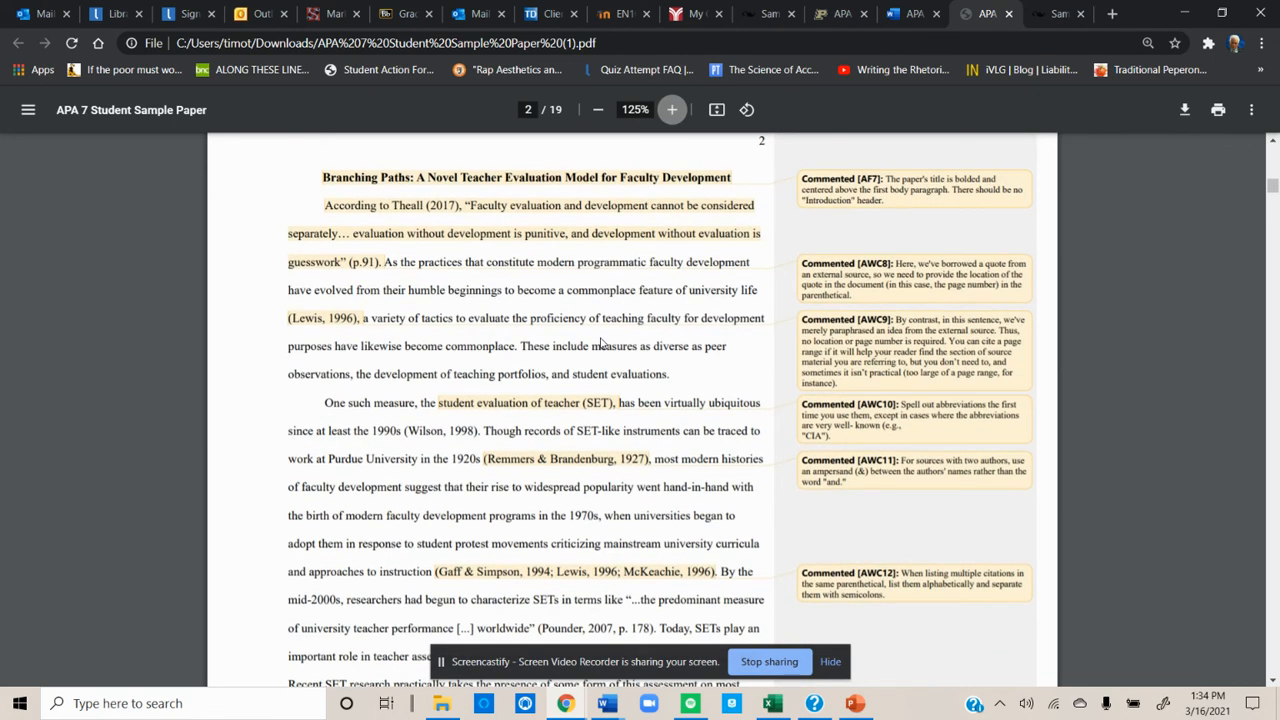
pyautogui.scroll(-1, 601, 343)
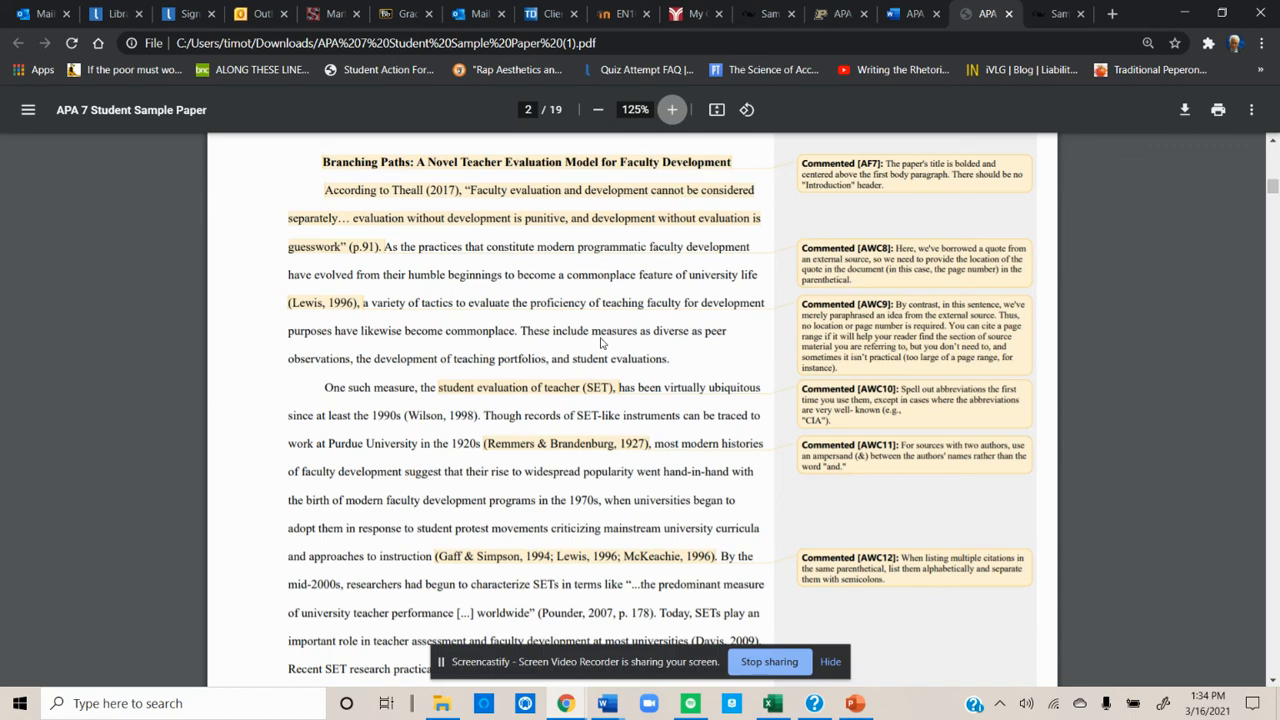
# Examine the Level 1, 2 and 3 heading examples on pages 4 and 5 of the student sample paper.
pyautogui.scroll(-10, 601, 343)
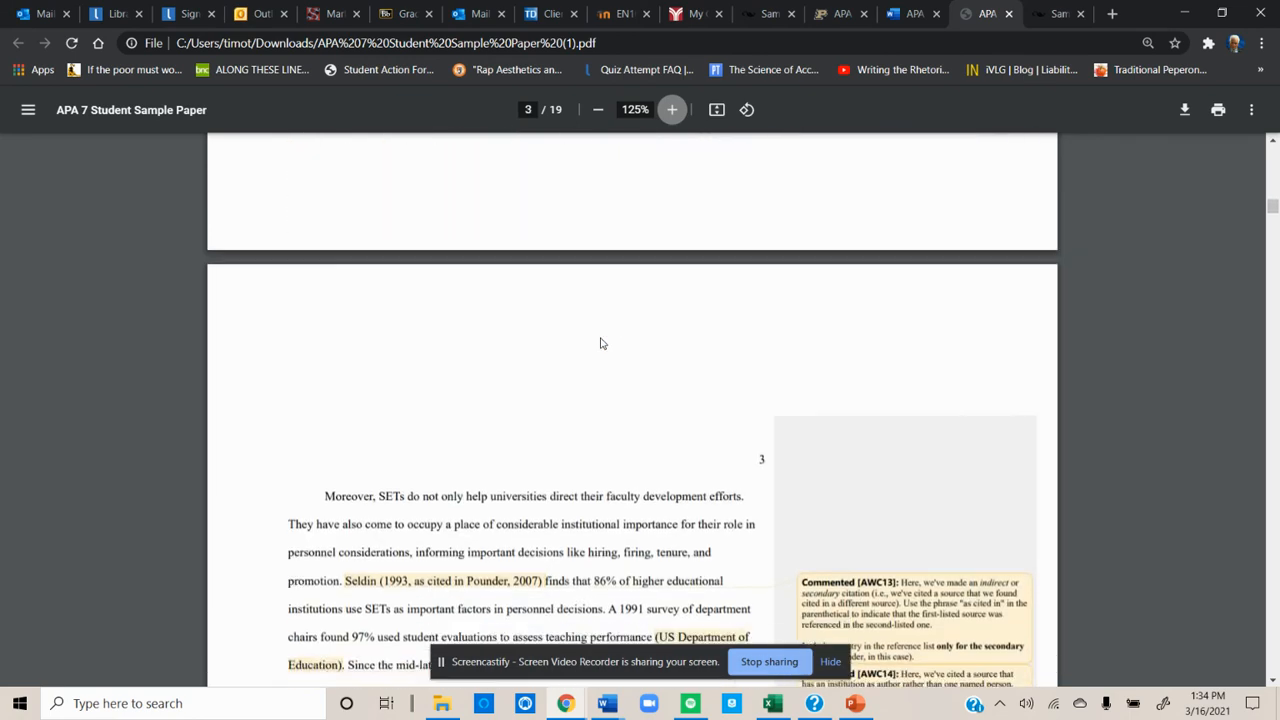
pyautogui.scroll(-15, 601, 343)
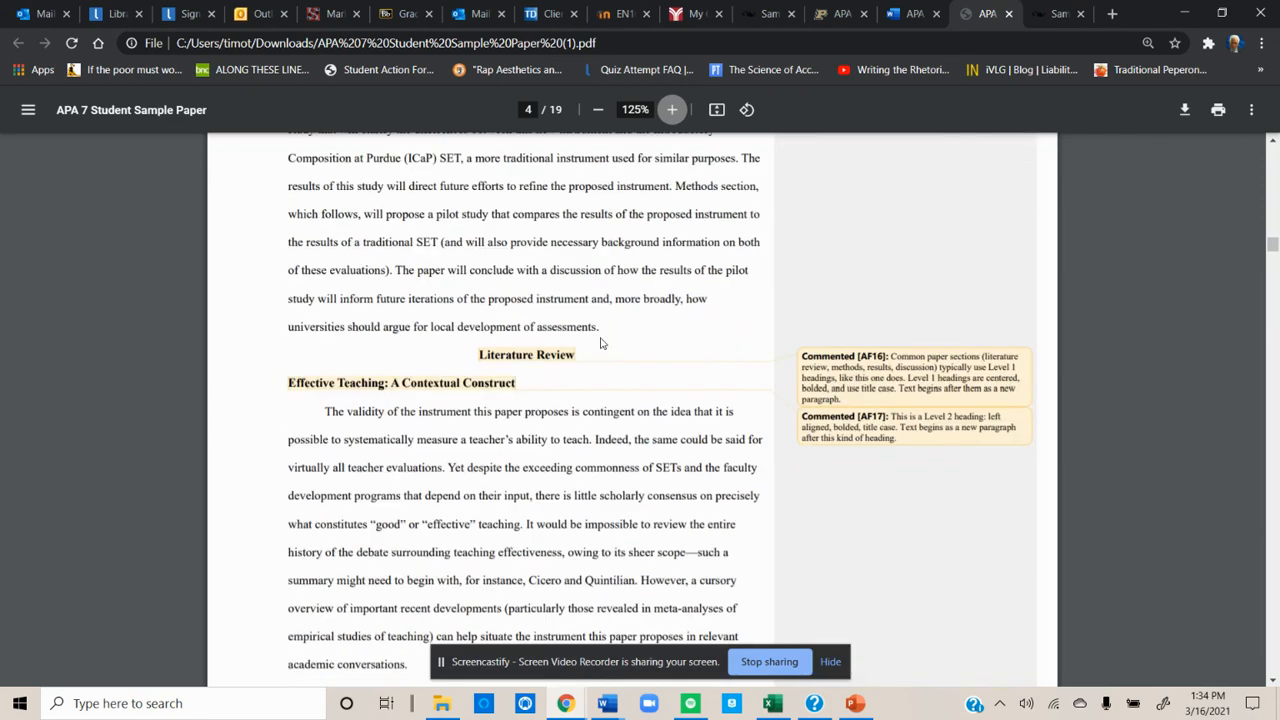
pyautogui.scroll(-3, 601, 343)
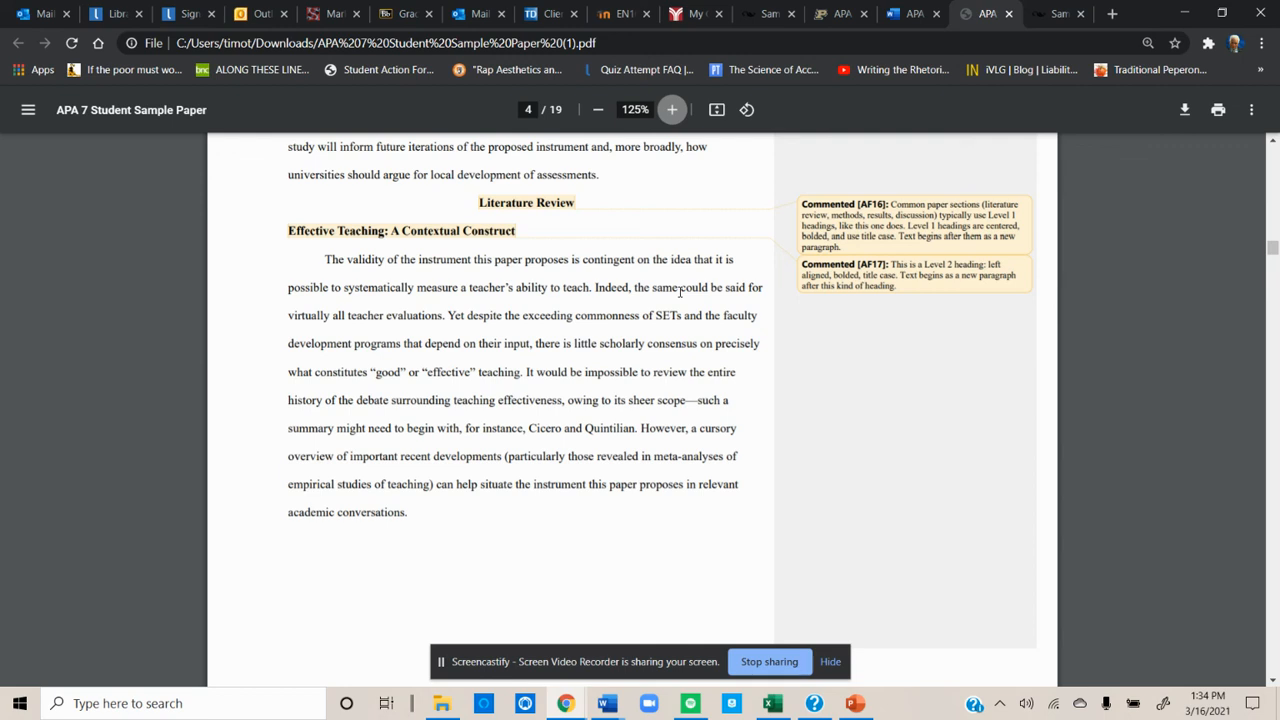
pyautogui.scroll(-10, 680, 292)
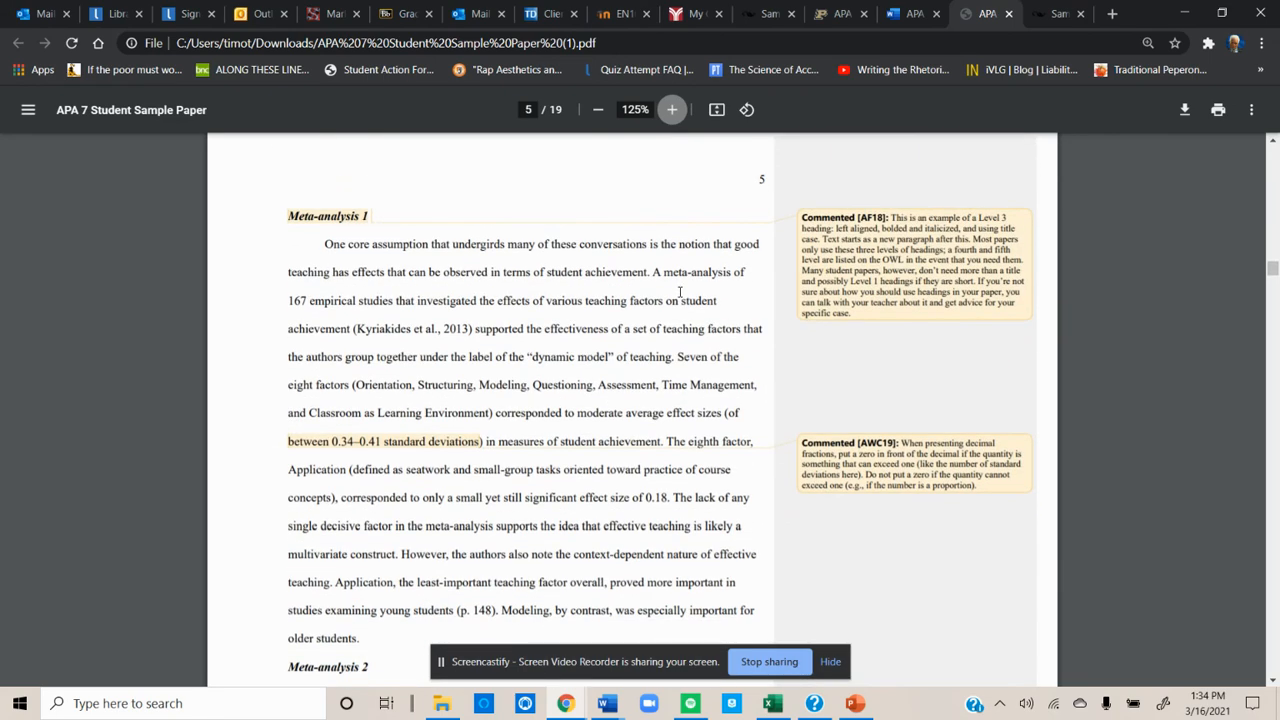
pyautogui.scroll(3, 680, 292)
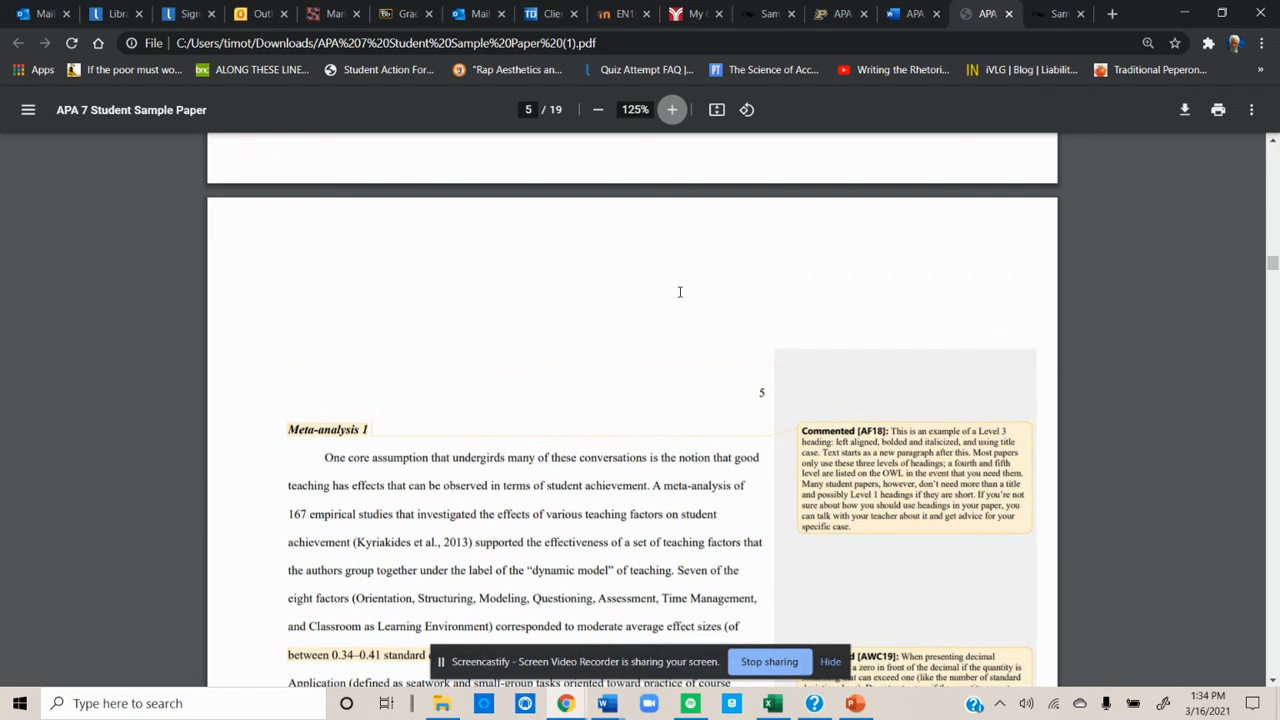